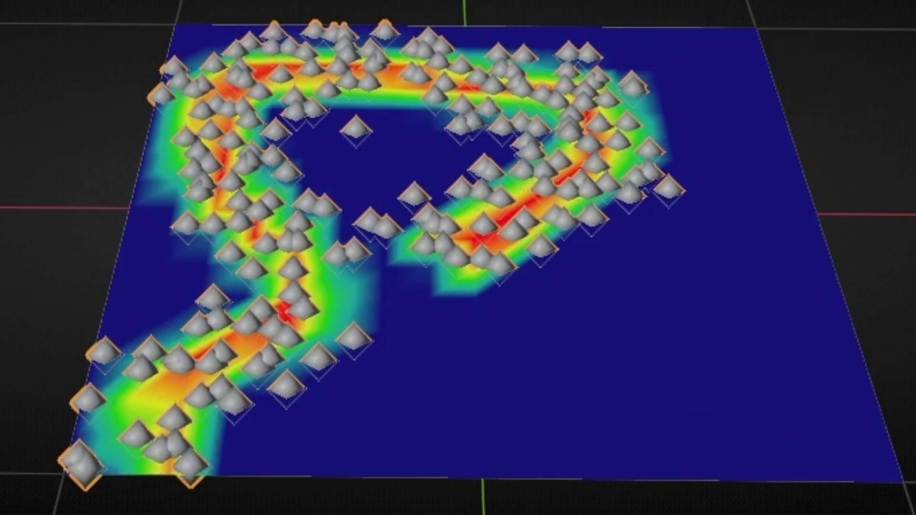
{"action": "left_click_drag", "start_coordinate": [859, 468], "coordinate": [527, 270]}
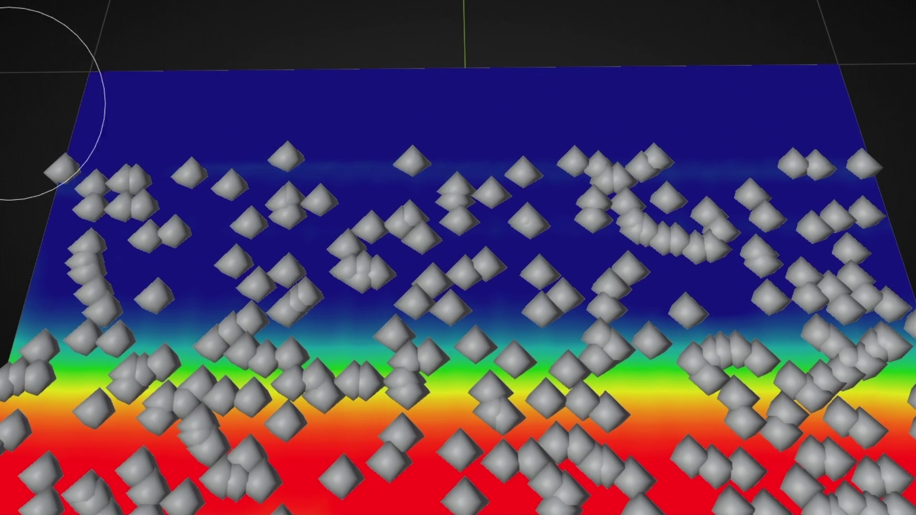
{"action": "mouse_move", "coordinate": [8, 104]}
{"action": "left_mouse_down"}
{"action": "mouse_move", "coordinate": [110, 153]}
{"action": "mouse_move", "coordinate": [556, 230]}
{"action": "mouse_move", "coordinate": [915, 224]}
{"action": "left_mouse_up"}
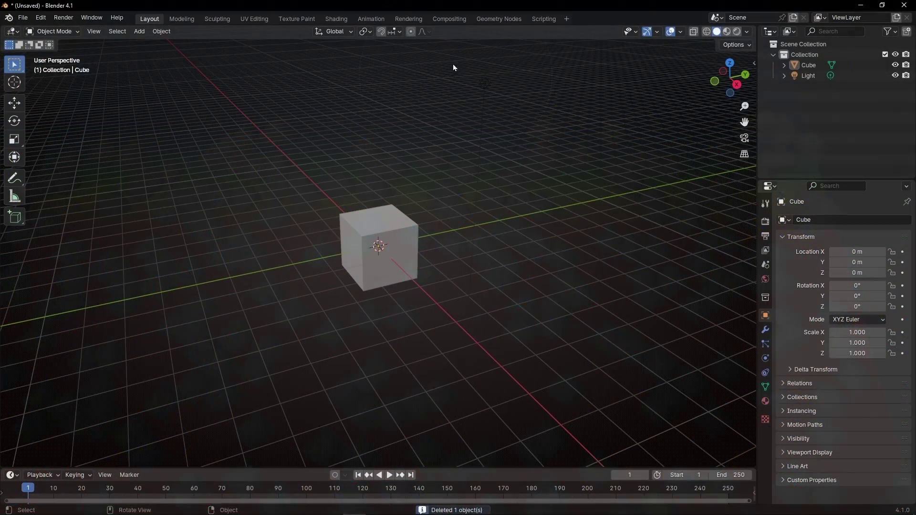
- Delete the light and switch to the Geometry Nodes workspace, enlarging the 3D view over the spreadsheet and part of the properties column
{"action": "left_click", "coordinate": [483, 81]}
{"action": "key", "text": "Delete"}
{"action": "left_click", "coordinate": [496, 19]}
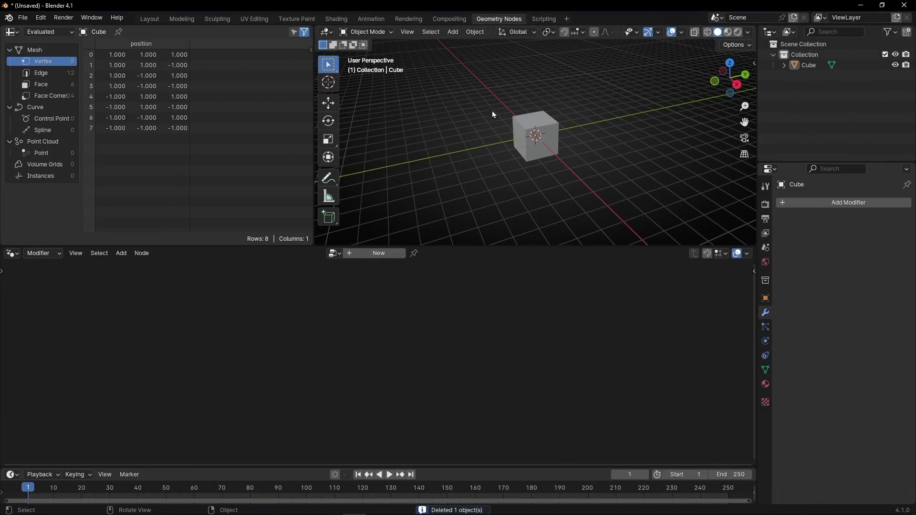
{"action": "left_click_drag", "start_coordinate": [316, 30], "coordinate": [176, 112]}
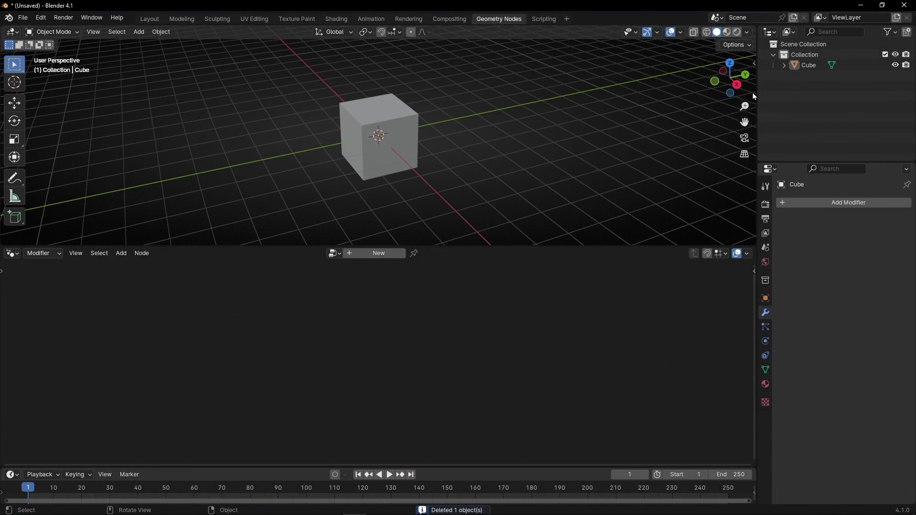
{"action": "left_click_drag", "start_coordinate": [756, 91], "coordinate": [909, 93]}
- Create a new geometry node tree on the cube and delete its Group Input node
{"action": "left_click", "coordinate": [448, 253]}
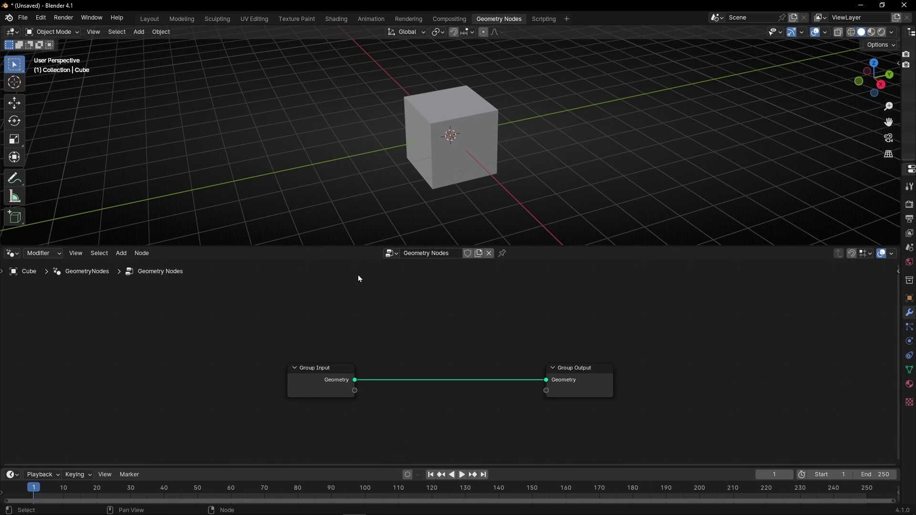
{"action": "left_click", "coordinate": [336, 388]}
{"action": "key", "text": "Delete"}
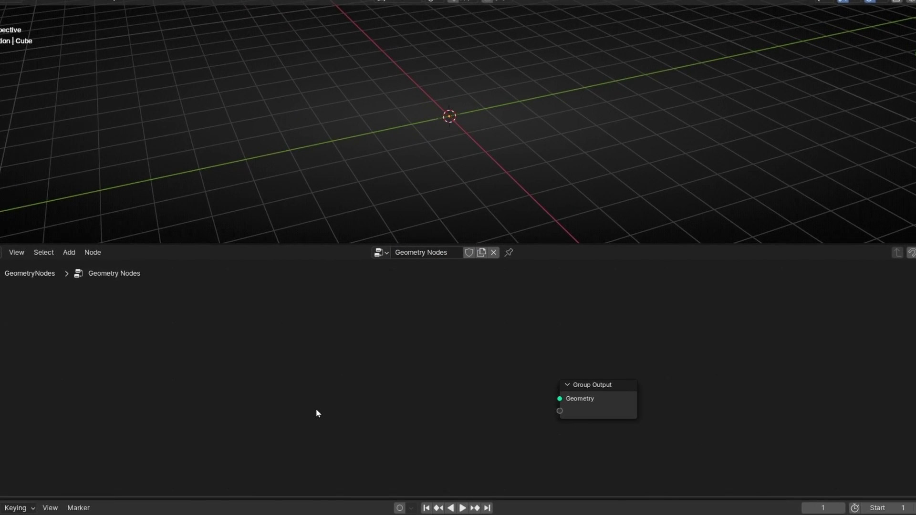
- Add a Grid node and connect its Mesh output to the Group Output's Geometry input
{"action": "key", "text": "shift+a"}
{"action": "mouse_move", "coordinate": [334, 389]}
{"action": "type", "text": "gr"}
{"action": "key", "text": "Return"}
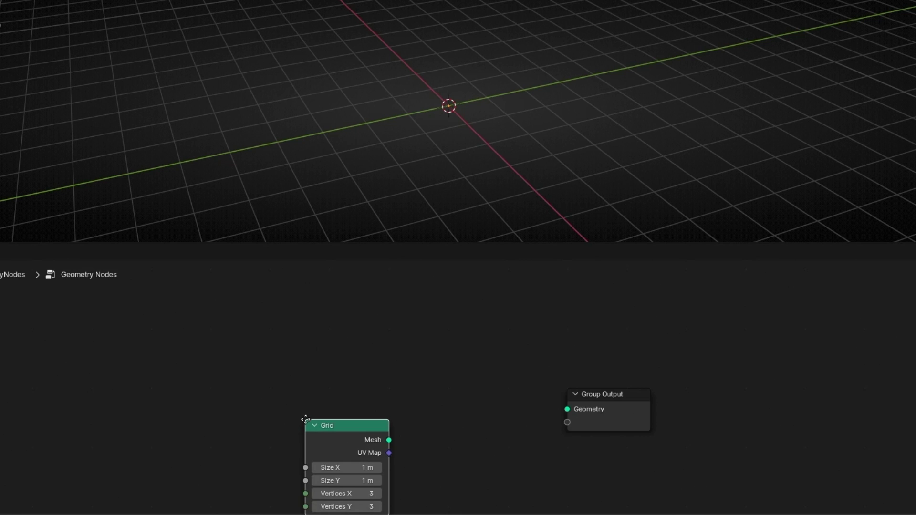
{"action": "left_click", "coordinate": [226, 352]}
{"action": "right_click_drag", "start_coordinate": [263, 377], "coordinate": [606, 405], "text": "alt"}
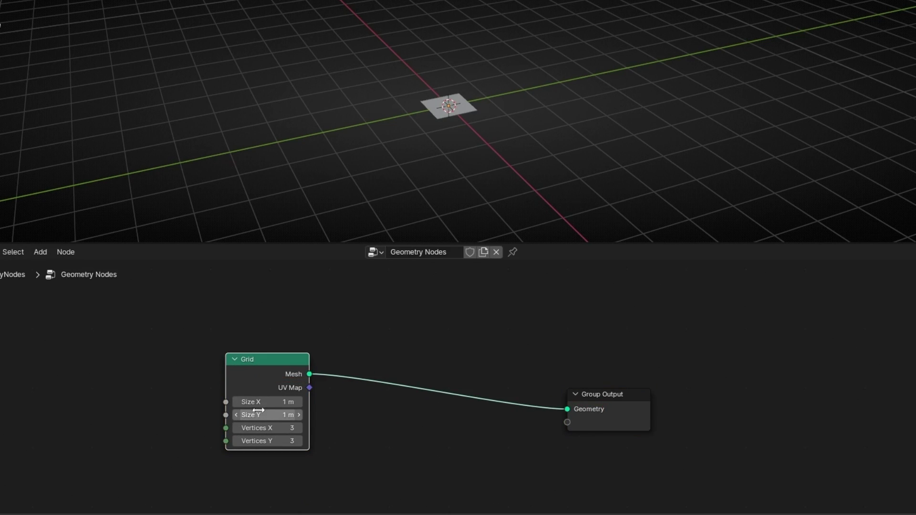
- Set the Grid node's Size X and Y to 7.4 m and its Vertices X and Y to 58
{"action": "left_click_drag", "start_coordinate": [258, 410], "coordinate": [259, 401]}
{"action": "type", "text": "7.4"}
{"action": "key", "text": "Return"}
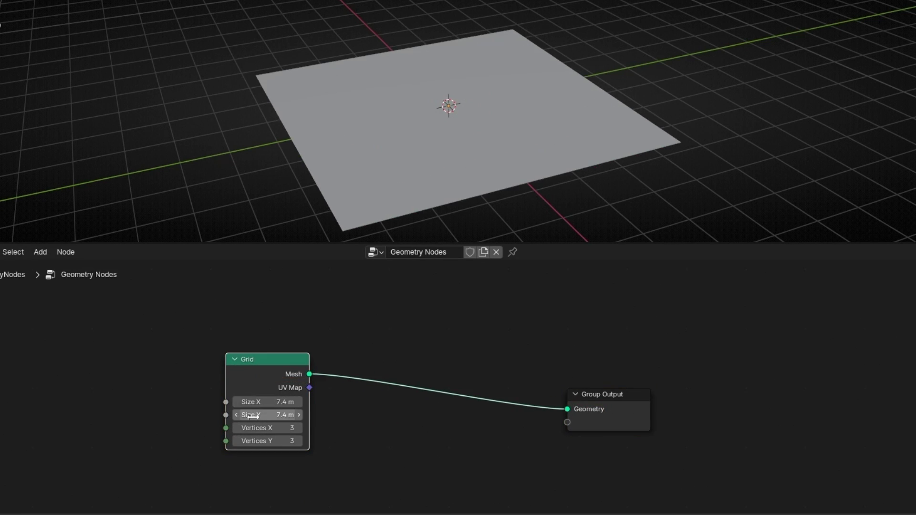
{"action": "middle_click_drag", "start_coordinate": [545, 233], "coordinate": [452, 171]}
- Space out the Grid and Group Output nodes and insert a Distribute Points on Faces node on the link between them
{"action": "left_click_drag", "start_coordinate": [607, 418], "coordinate": [621, 386]}
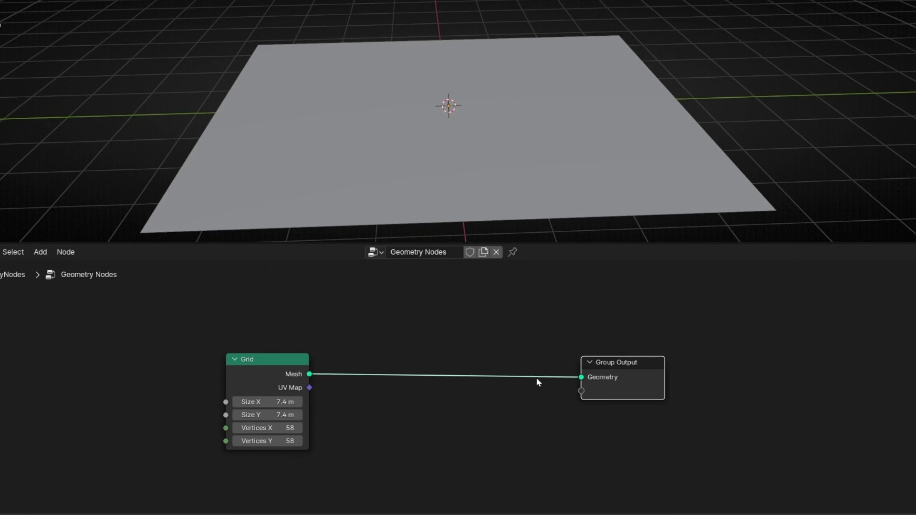
{"action": "left_click_drag", "start_coordinate": [268, 374], "coordinate": [248, 373]}
{"action": "key", "text": "shift+a"}
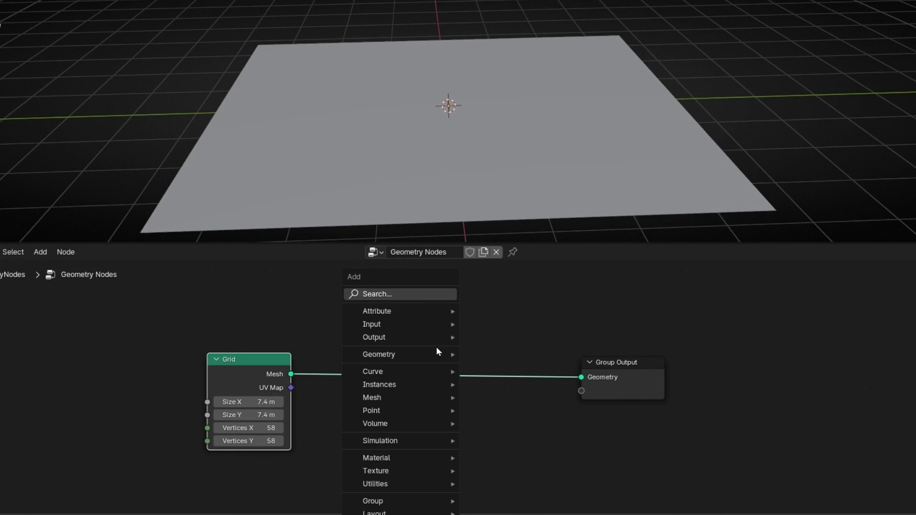
{"action": "type", "text": "distr"}
{"action": "key", "text": "Return"}
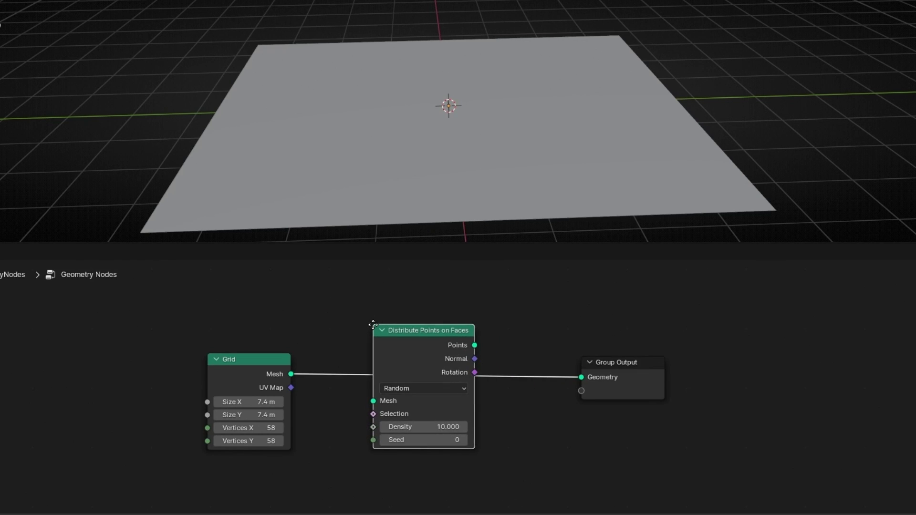
{"action": "left_click", "coordinate": [373, 327]}
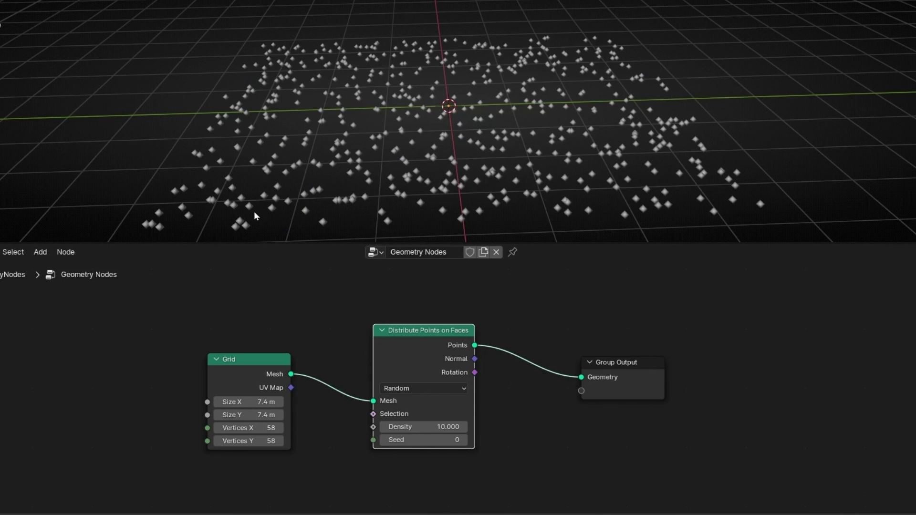
- Raise the point density of the Distribute Points on Faces node to 37.7 and reduce it to 23.8
{"action": "scroll", "coordinate": [434, 368], "scroll_direction": "up", "scroll_amount": 3}
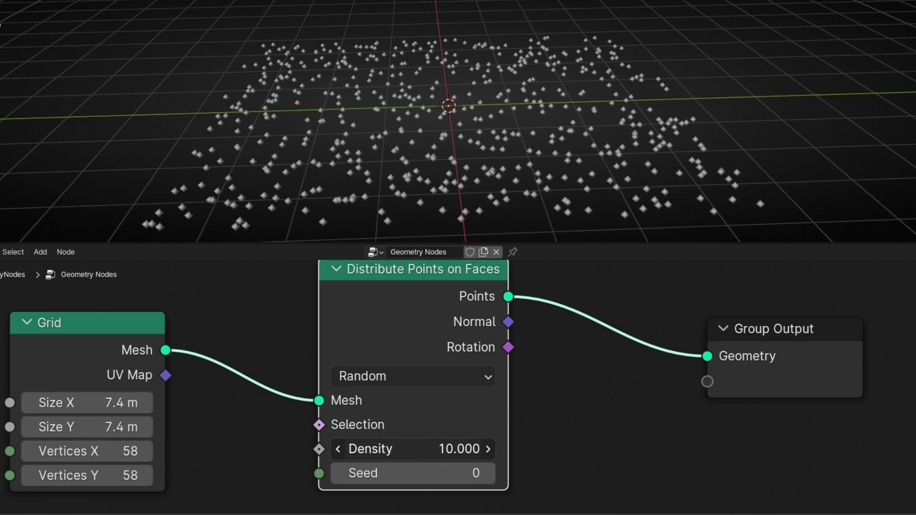
{"action": "left_click_drag", "start_coordinate": [415, 449], "coordinate": [693, 449]}
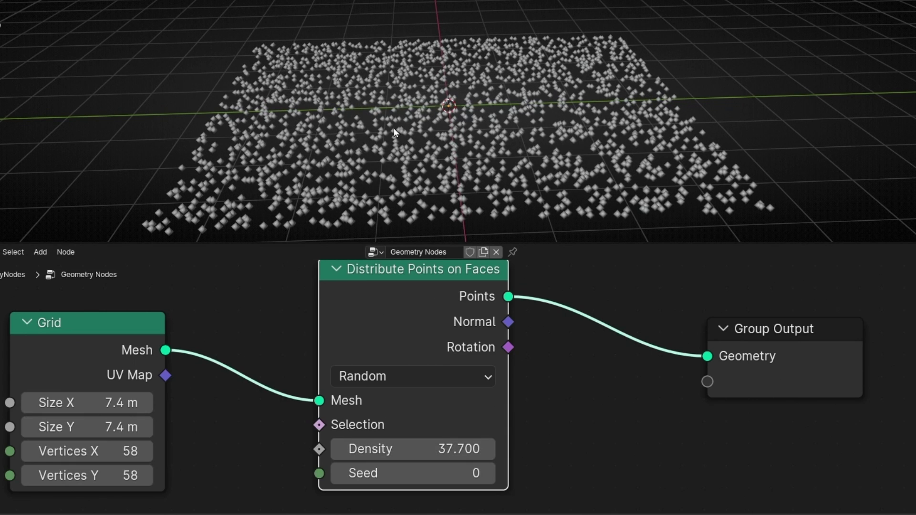
{"action": "left_click_drag", "start_coordinate": [487, 449], "coordinate": [353, 449]}
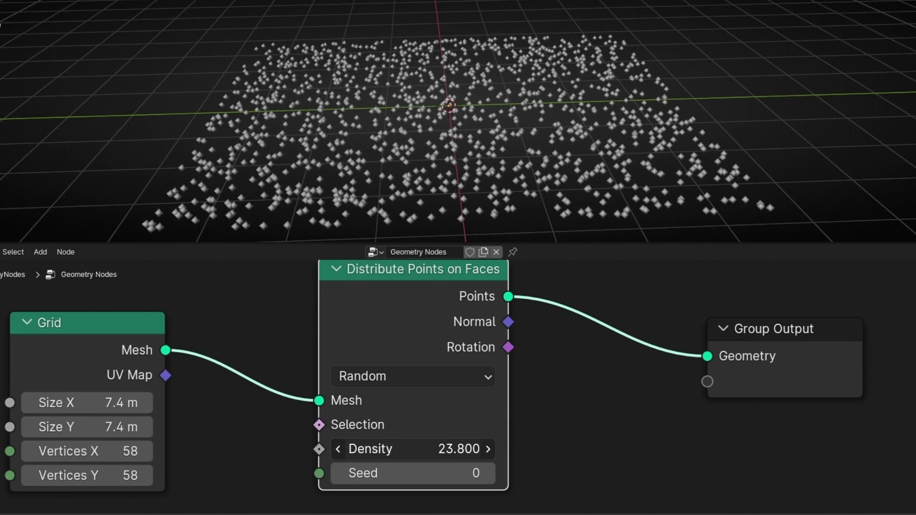
- Step the Seed of the Distribute Points on Faces node up to 5
{"action": "left_click", "coordinate": [492, 481]}
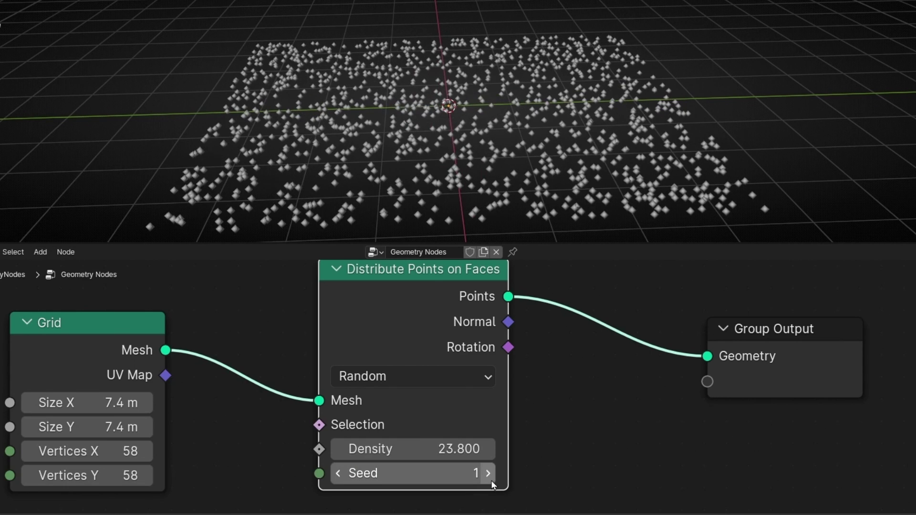
{"action": "left_click", "coordinate": [492, 482]}
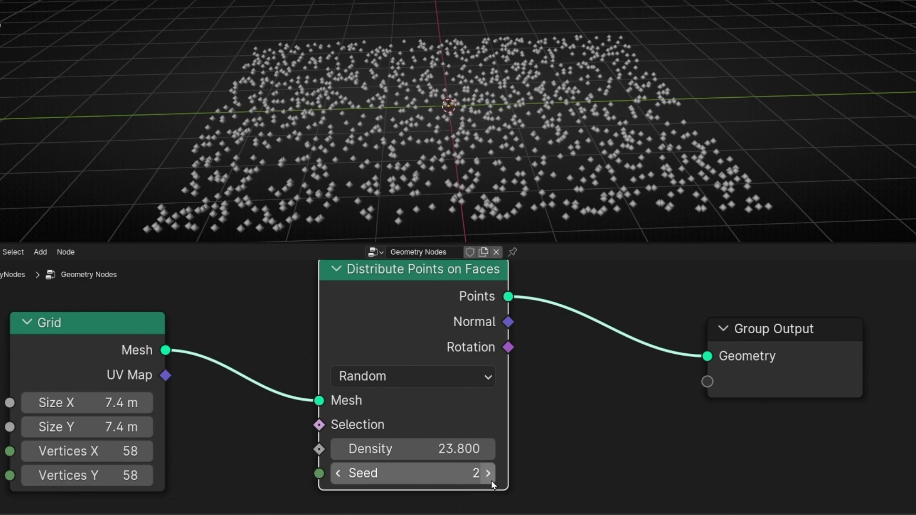
{"action": "left_click", "coordinate": [491, 482]}
{"action": "left_click", "coordinate": [491, 482]}
{"action": "left_click", "coordinate": [492, 482]}
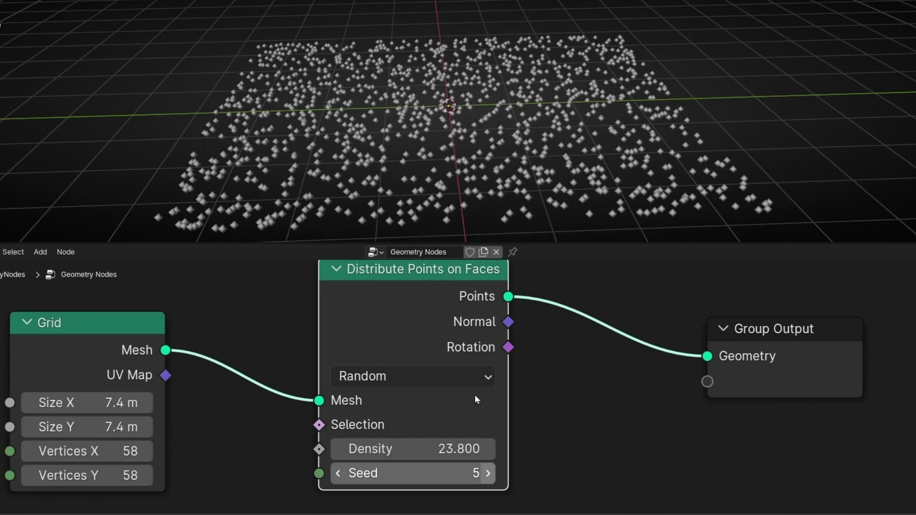
- Change the distribution method of the Distribute Points on Faces node to Poisson Disk
{"action": "scroll", "coordinate": [425, 111], "scroll_direction": "down", "scroll_amount": 2}
{"action": "left_click", "coordinate": [425, 378]}
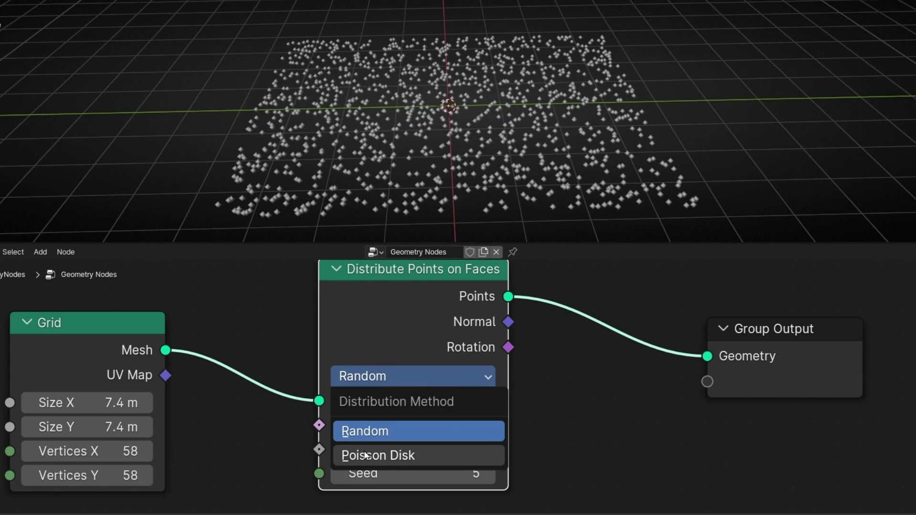
{"action": "left_click", "coordinate": [390, 455]}
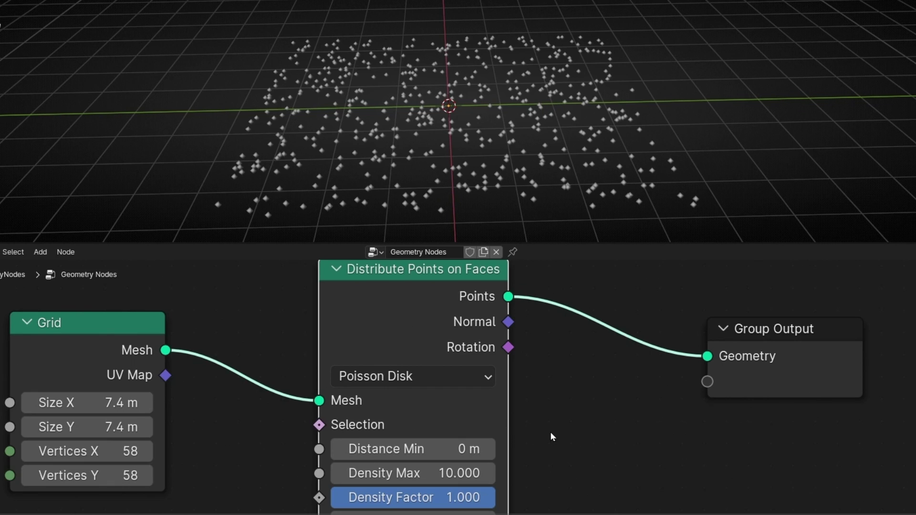
{"action": "middle_click_drag", "start_coordinate": [552, 437], "coordinate": [548, 371]}
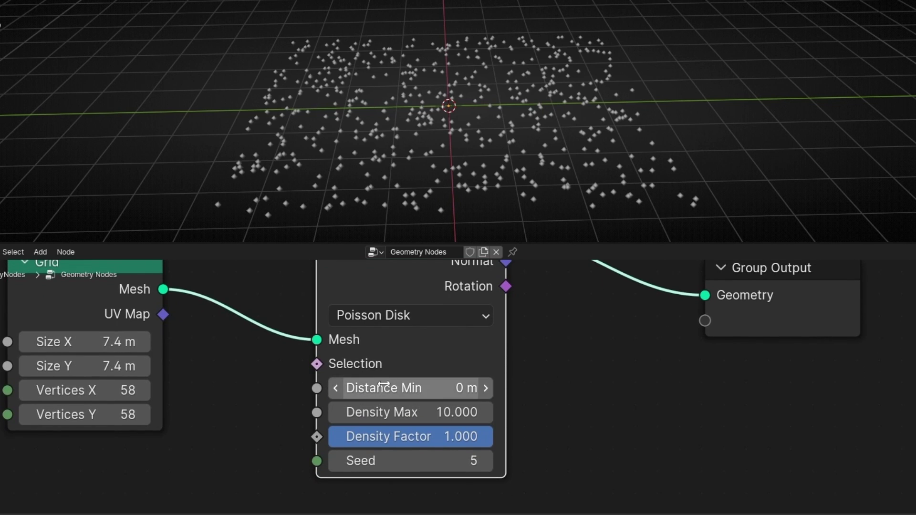
- Circle a dense cluster of points with an annotation and raise Distance Min to 0.2 m
{"action": "scroll", "coordinate": [442, 161], "scroll_direction": "up", "scroll_amount": 8}
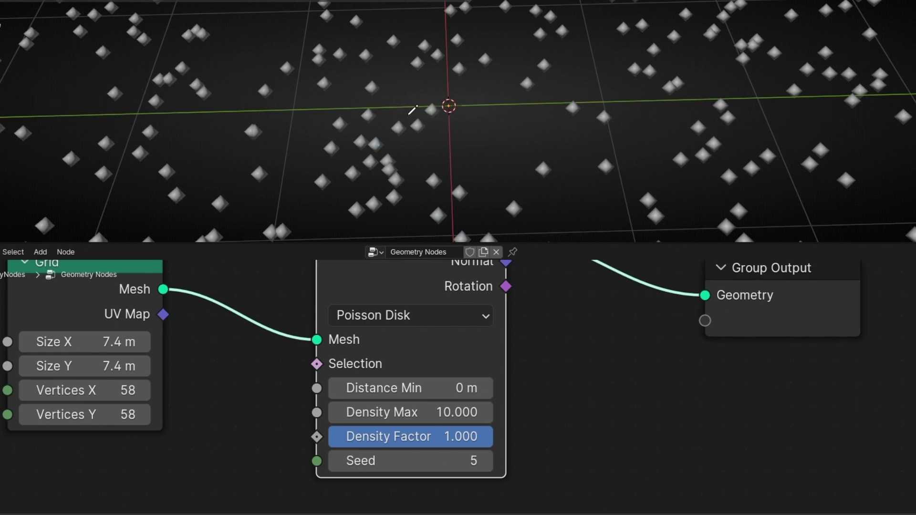
{"action": "mouse_move", "coordinate": [407, 114]}
{"action": "left_mouse_down"}
{"action": "mouse_move", "coordinate": [337, 108]}
{"action": "mouse_move", "coordinate": [326, 144]}
{"action": "mouse_move", "coordinate": [345, 179]}
{"action": "mouse_move", "coordinate": [383, 179]}
{"action": "mouse_move", "coordinate": [414, 161]}
{"action": "mouse_move", "coordinate": [407, 113]}
{"action": "left_mouse_up"}
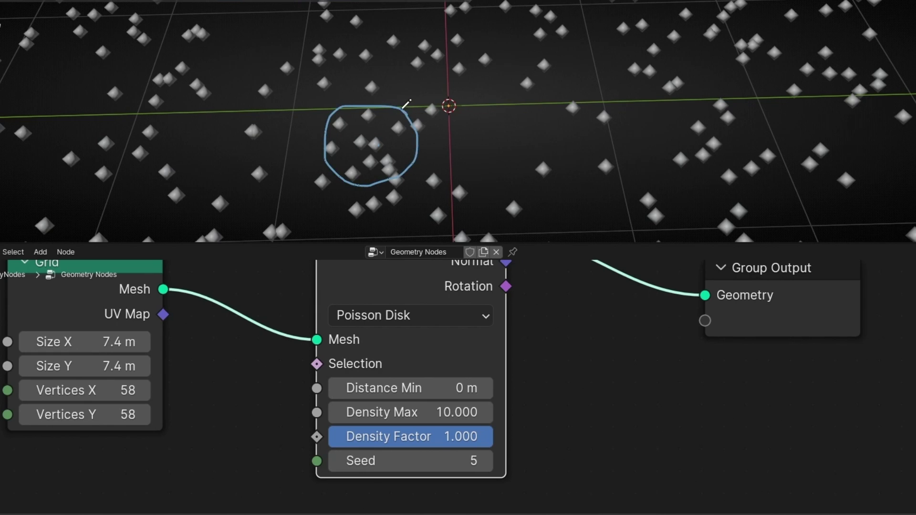
{"action": "left_click", "coordinate": [486, 392]}
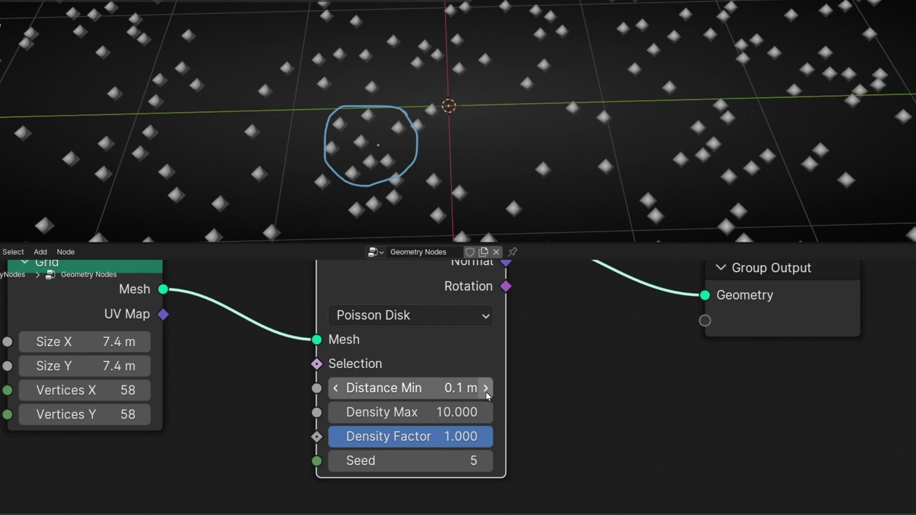
{"action": "left_click", "coordinate": [487, 392]}
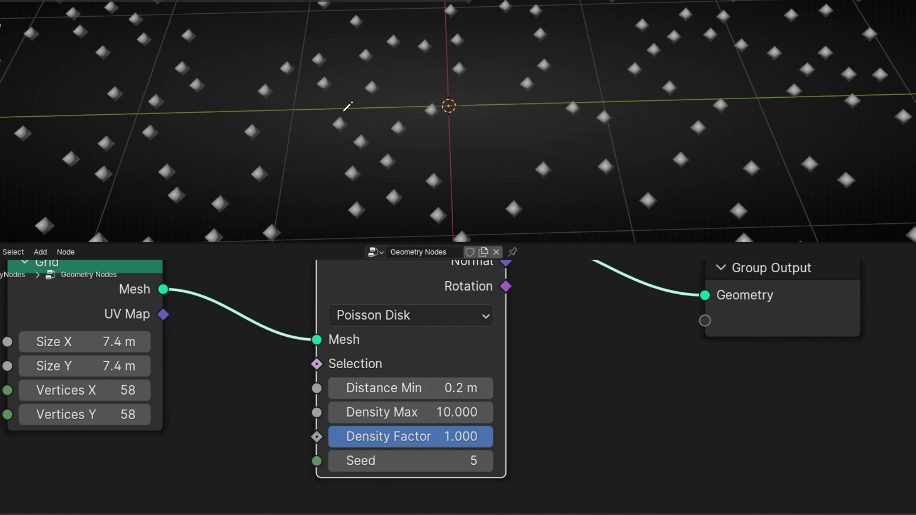
- Mark a spot among the points with an annotation stroke and raise Distance Min to 0.4 m
{"action": "mouse_move", "coordinate": [334, 110]}
{"action": "left_mouse_down"}
{"action": "mouse_move", "coordinate": [362, 125]}
{"action": "mouse_move", "coordinate": [350, 96]}
{"action": "left_mouse_up"}
{"action": "left_click", "coordinate": [486, 388]}
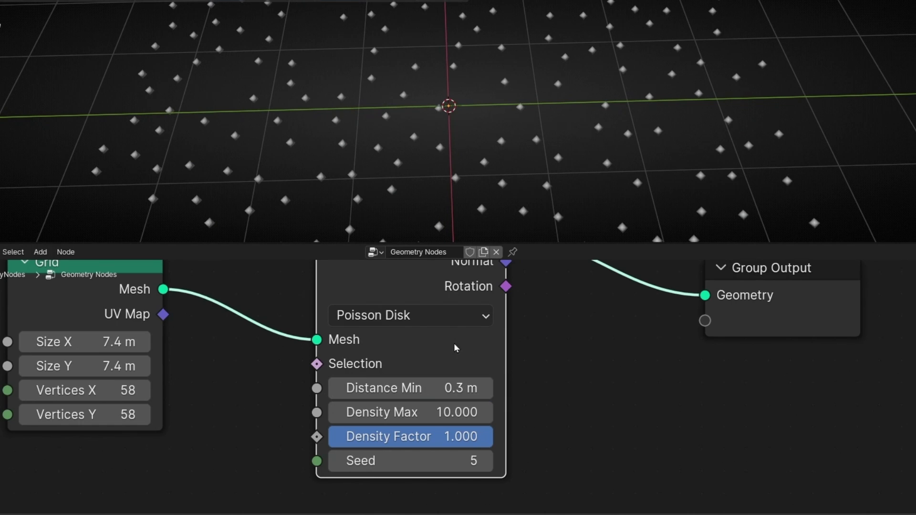
{"action": "left_click", "coordinate": [485, 388]}
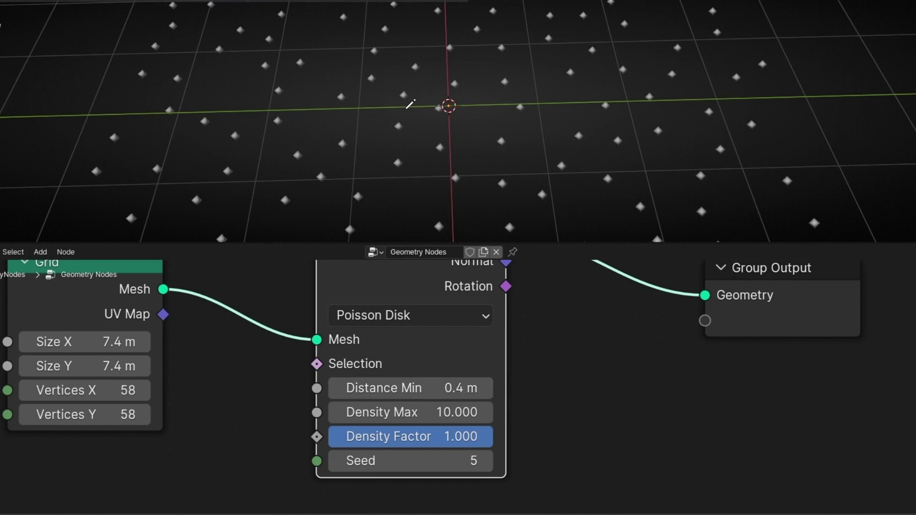
- Circle two neighbouring points with annotations and raise Distance Min to 0.6 m
{"action": "mouse_move", "coordinate": [405, 109]}
{"action": "left_mouse_down"}
{"action": "mouse_move", "coordinate": [361, 113]}
{"action": "mouse_move", "coordinate": [362, 144]}
{"action": "mouse_move", "coordinate": [401, 151]}
{"action": "mouse_move", "coordinate": [426, 116]}
{"action": "mouse_move", "coordinate": [401, 95]}
{"action": "left_mouse_up"}
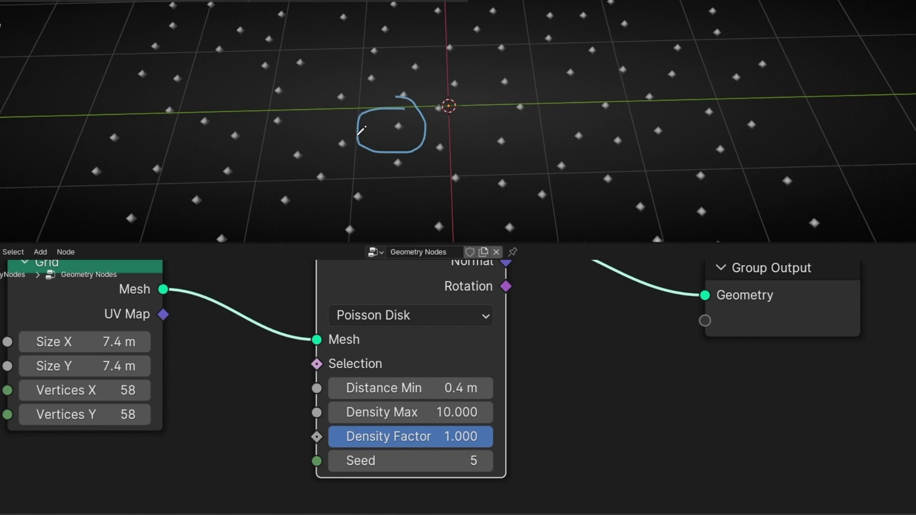
{"action": "mouse_move", "coordinate": [358, 134]}
{"action": "left_mouse_down"}
{"action": "mouse_move", "coordinate": [317, 149]}
{"action": "mouse_move", "coordinate": [361, 117]}
{"action": "mouse_move", "coordinate": [335, 113]}
{"action": "left_mouse_up"}
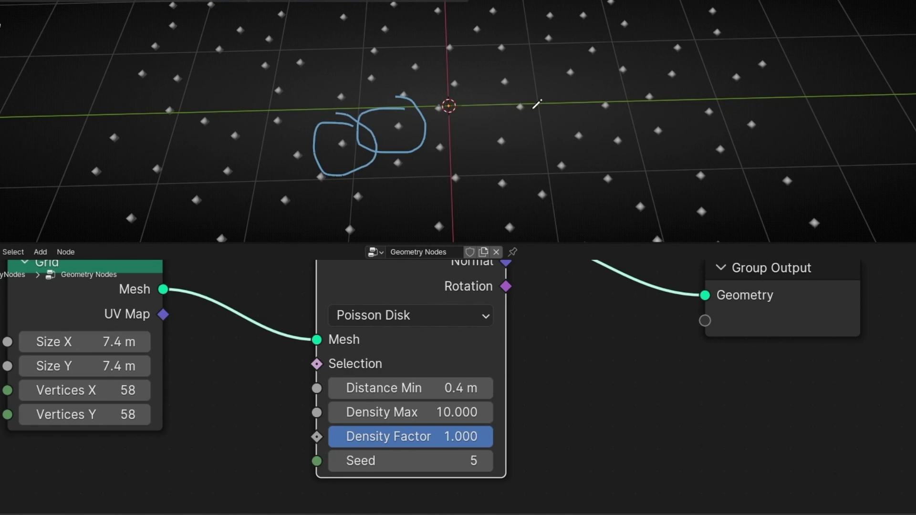
{"action": "mouse_move", "coordinate": [536, 104]}
{"action": "middle_mouse_down"}
{"action": "mouse_move", "coordinate": [530, 224]}
{"action": "mouse_move", "coordinate": [516, 102]}
{"action": "mouse_move", "coordinate": [469, 96]}
{"action": "middle_mouse_up"}
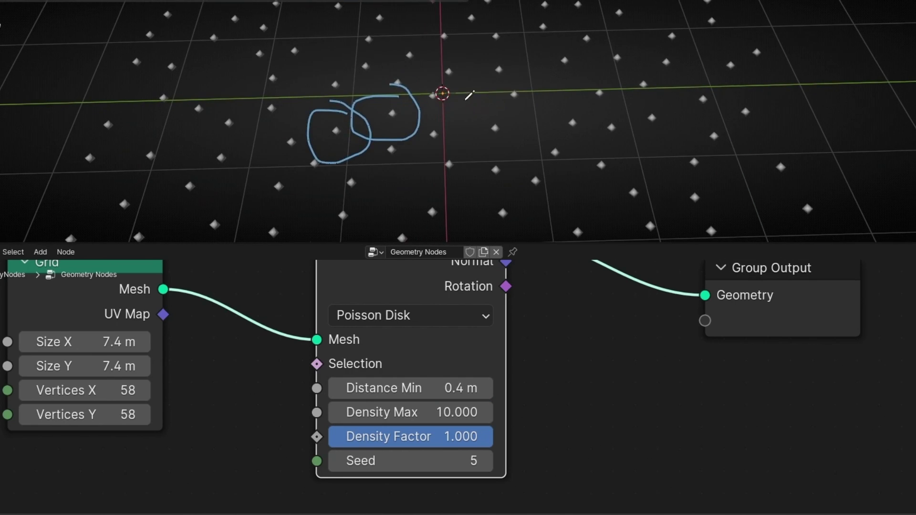
{"action": "left_click", "coordinate": [483, 389]}
{"action": "left_click", "coordinate": [483, 389]}
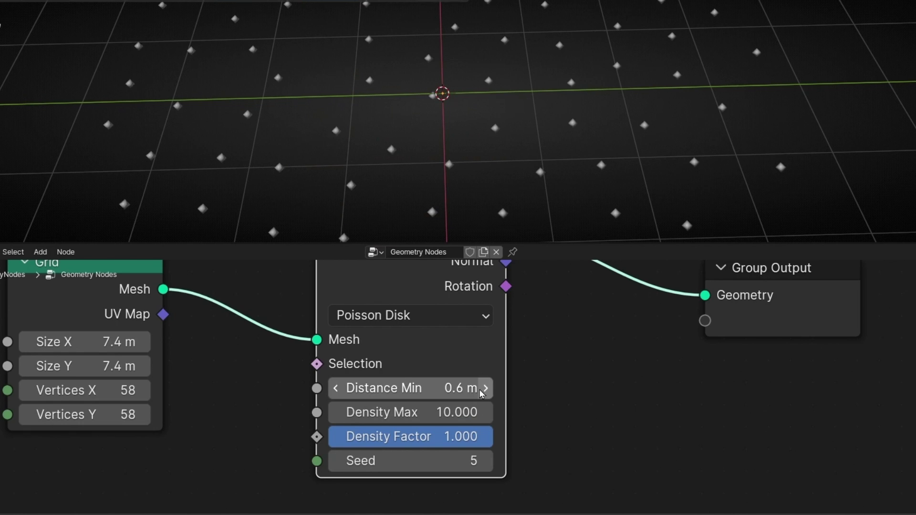
- Increase the minimum distance between the Poisson Disk points to 1.4 m
{"action": "scroll", "coordinate": [463, 192], "scroll_direction": "down", "scroll_amount": 2}
{"action": "scroll", "coordinate": [487, 189], "scroll_direction": "down", "scroll_amount": 1}
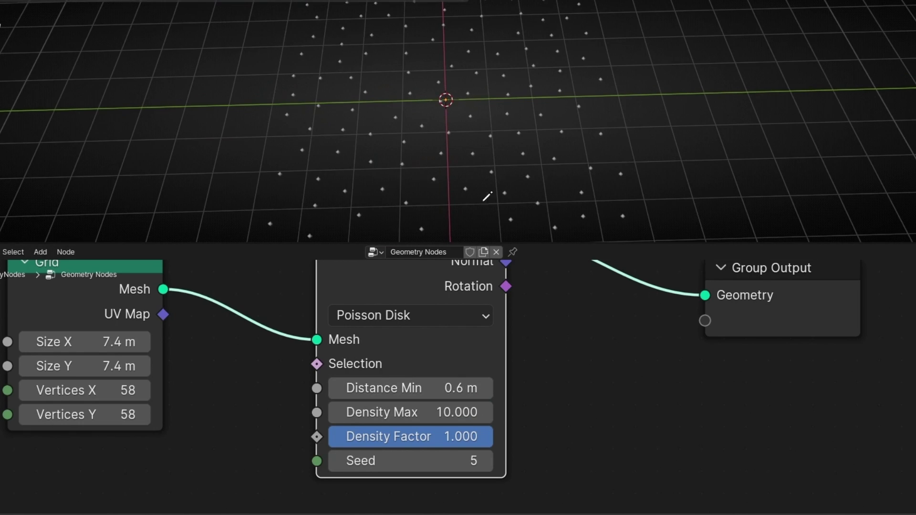
{"action": "left_click", "coordinate": [486, 389]}
{"action": "left_click", "coordinate": [486, 388]}
{"action": "left_click", "coordinate": [485, 389]}
{"action": "left_click", "coordinate": [485, 389]}
{"action": "left_click", "coordinate": [486, 389]}
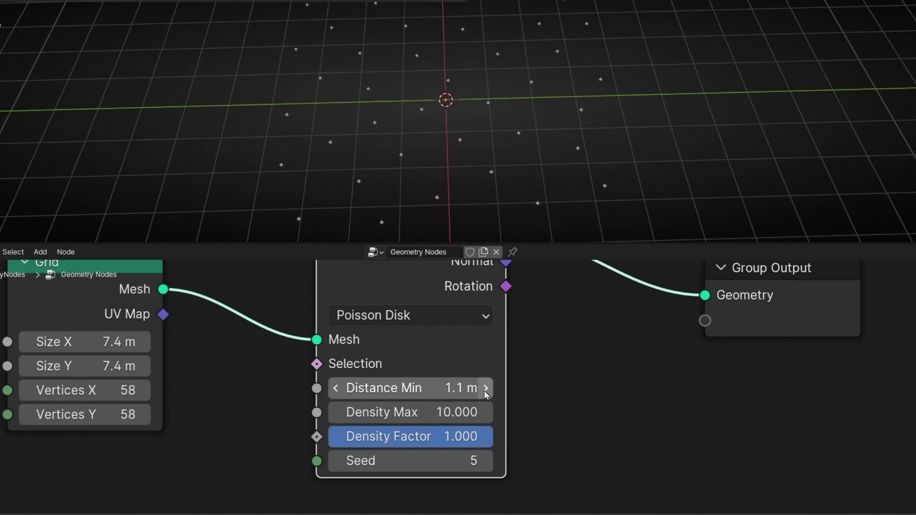
{"action": "left_click", "coordinate": [485, 388]}
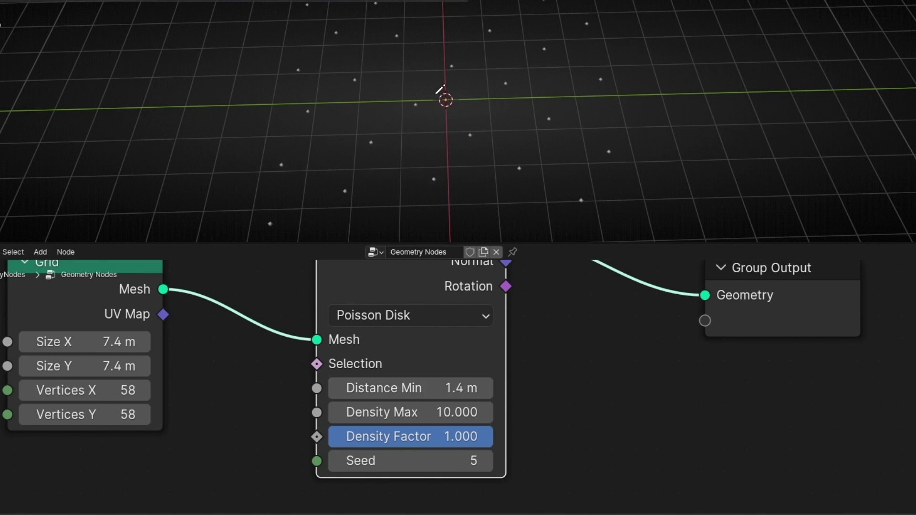
- Circle isolated points with annotations, set Distance Min to 0.4 m and set Density Max to 25.6
{"action": "mouse_move", "coordinate": [419, 81]}
{"action": "left_mouse_down"}
{"action": "mouse_move", "coordinate": [426, 141]}
{"action": "mouse_move", "coordinate": [409, 80]}
{"action": "left_mouse_up"}
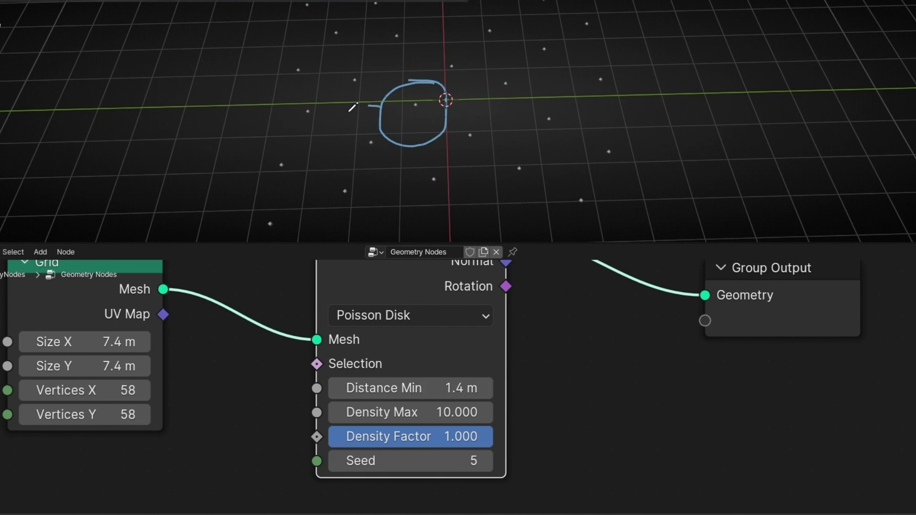
{"action": "mouse_move", "coordinate": [365, 107]}
{"action": "left_mouse_down"}
{"action": "mouse_move", "coordinate": [372, 192]}
{"action": "mouse_move", "coordinate": [390, 113]}
{"action": "mouse_move", "coordinate": [417, 159]}
{"action": "mouse_move", "coordinate": [397, 145]}
{"action": "mouse_move", "coordinate": [451, 191]}
{"action": "mouse_move", "coordinate": [375, 118]}
{"action": "left_mouse_up"}
{"action": "mouse_move", "coordinate": [477, 389]}
{"action": "left_mouse_down"}
{"action": "mouse_move", "coordinate": [510, 389]}
{"action": "mouse_move", "coordinate": [420, 389]}
{"action": "mouse_move", "coordinate": [454, 389]}
{"action": "mouse_move", "coordinate": [444, 412]}
{"action": "mouse_move", "coordinate": [520, 412]}
{"action": "mouse_move", "coordinate": [425, 412]}
{"action": "mouse_move", "coordinate": [522, 413]}
{"action": "left_mouse_up"}
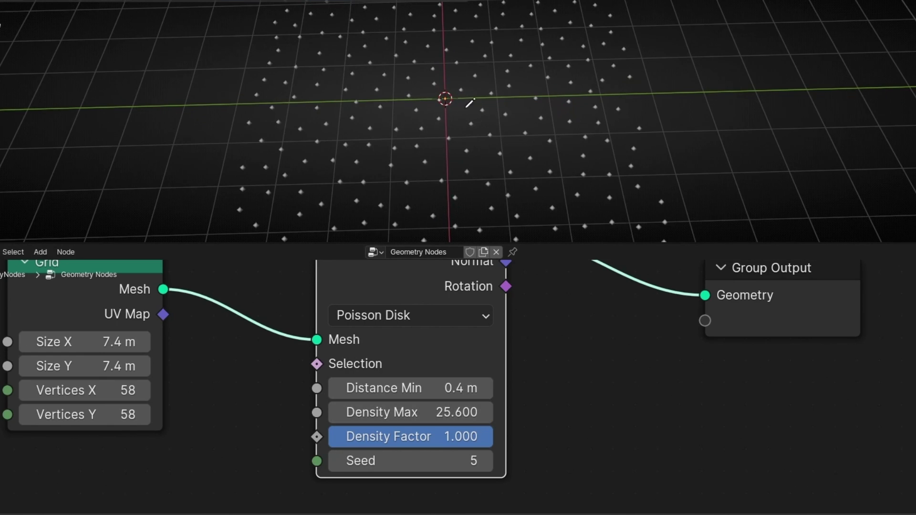
- Set Distance Min to 0 m and Density Max to 14.5, keeping Density Factor at 1
{"action": "left_click_drag", "start_coordinate": [461, 388], "coordinate": [446, 388]}
{"action": "left_click_drag", "start_coordinate": [460, 421], "coordinate": [419, 421]}
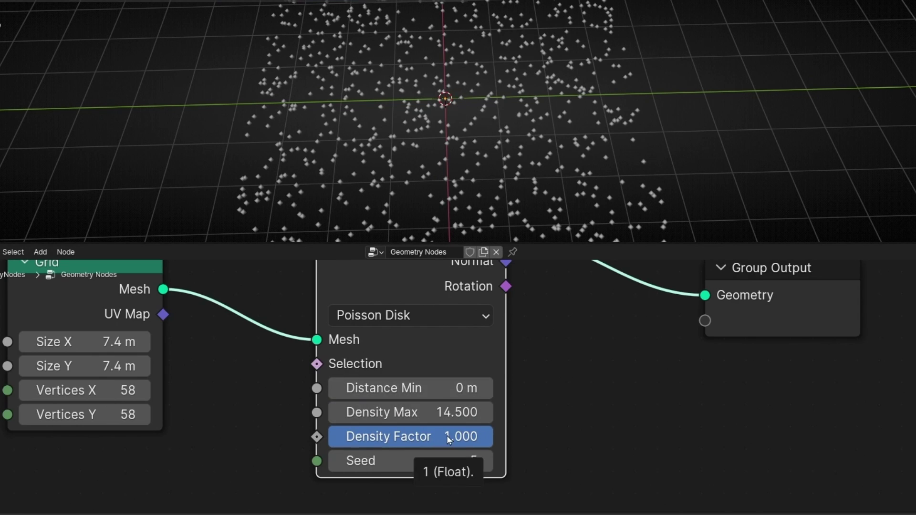
{"action": "left_click_drag", "start_coordinate": [448, 439], "coordinate": [477, 439]}
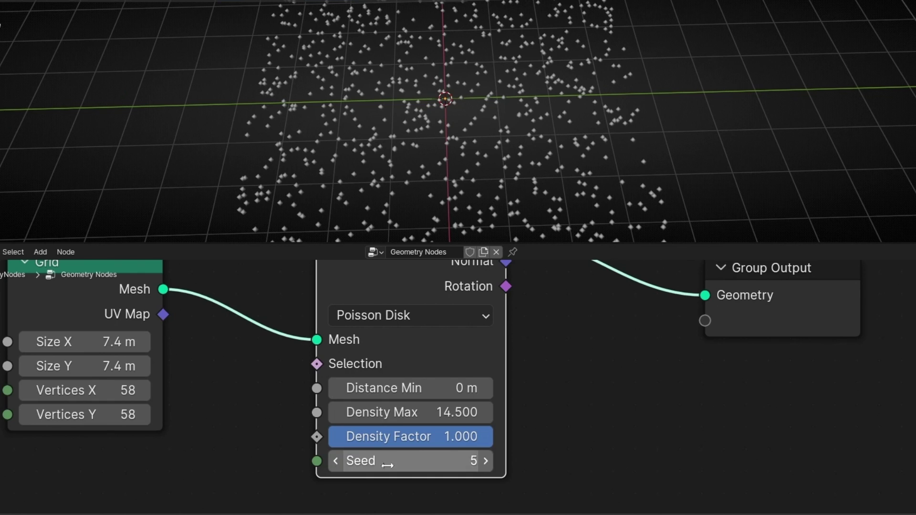
- Move the Distribute Points on Faces node down, clear of the space between Grid and Group Output
{"action": "scroll", "coordinate": [479, 348], "scroll_direction": "down", "scroll_amount": 2}
{"action": "scroll", "coordinate": [498, 184], "scroll_direction": "down", "scroll_amount": 3}
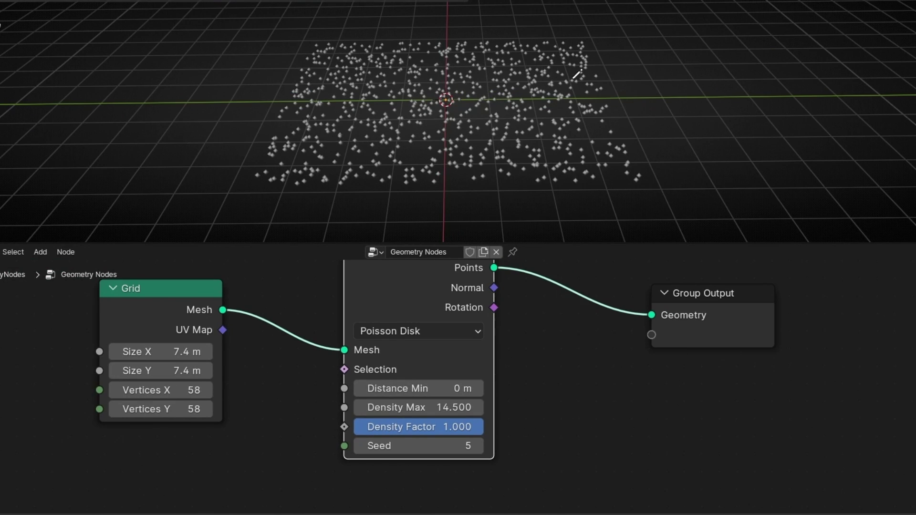
{"action": "left_click_drag", "start_coordinate": [416, 284], "coordinate": [419, 368]}
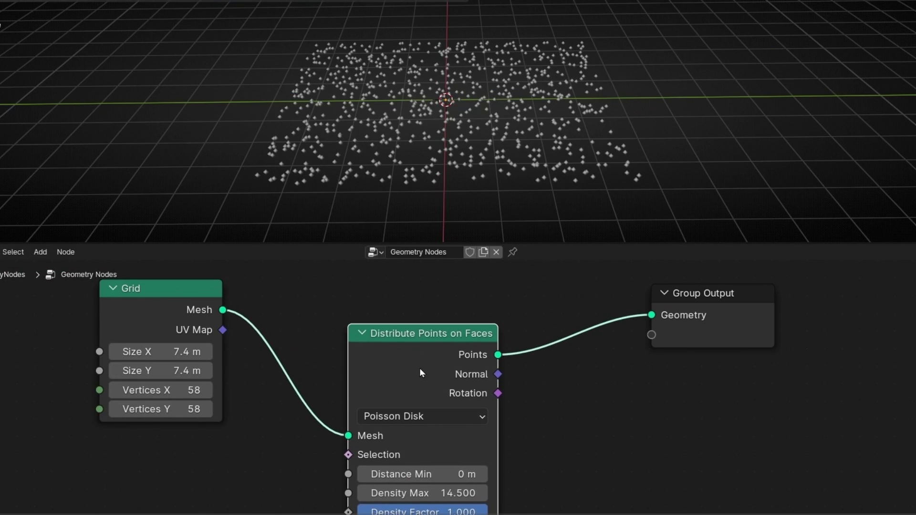
- Insert a Join Geometry node before Group Output and connect the Grid's Mesh output to it
{"action": "key", "text": "shift+a"}
{"action": "type", "text": "join"}
{"action": "key", "text": "Down"}
{"action": "key", "text": "Return"}
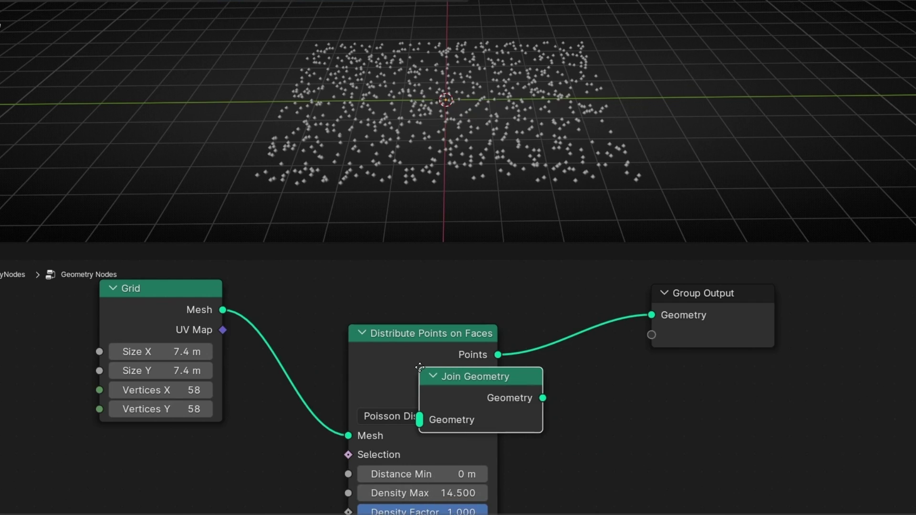
{"action": "left_click", "coordinate": [568, 289]}
{"action": "left_click_drag", "start_coordinate": [223, 309], "coordinate": [576, 314]}
{"action": "scroll", "coordinate": [434, 106], "scroll_direction": "up", "scroll_amount": 1}
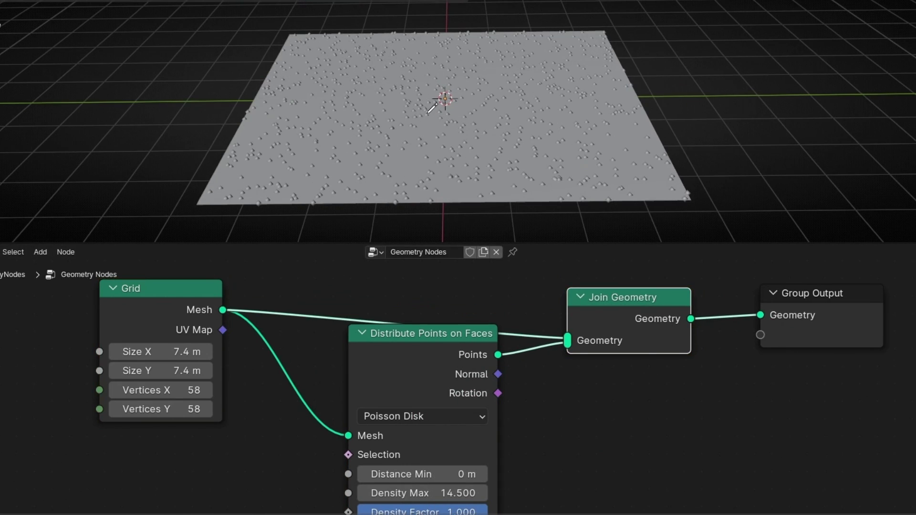
- Annotate a hatched horizontal band across the middle of the grid plane
{"action": "middle_click_drag", "start_coordinate": [432, 109], "coordinate": [432, 123]}
{"action": "scroll", "coordinate": [432, 123], "scroll_direction": "down", "scroll_amount": 1}
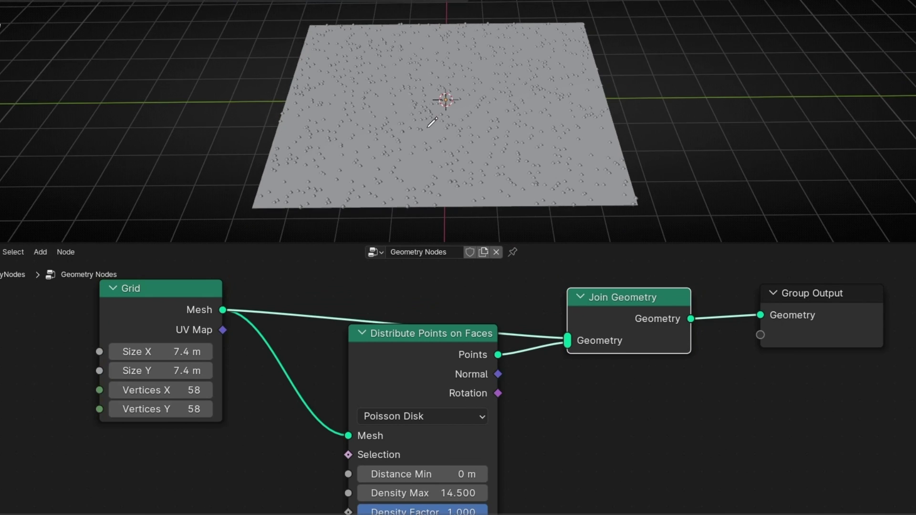
{"action": "left_click_drag", "start_coordinate": [284, 82], "coordinate": [623, 81]}
{"action": "left_click_drag", "start_coordinate": [264, 123], "coordinate": [655, 127]}
{"action": "mouse_move", "coordinate": [268, 114]}
{"action": "left_mouse_down"}
{"action": "mouse_move", "coordinate": [336, 78]}
{"action": "mouse_move", "coordinate": [333, 111]}
{"action": "mouse_move", "coordinate": [365, 126]}
{"action": "mouse_move", "coordinate": [492, 83]}
{"action": "mouse_move", "coordinate": [540, 94]}
{"action": "mouse_move", "coordinate": [625, 95]}
{"action": "left_mouse_up"}
- Mark crosses above and below the annotated band and erase all annotation strokes
{"action": "left_click_drag", "start_coordinate": [492, 19], "coordinate": [420, 71]}
{"action": "left_click_drag", "start_coordinate": [425, 34], "coordinate": [513, 85]}
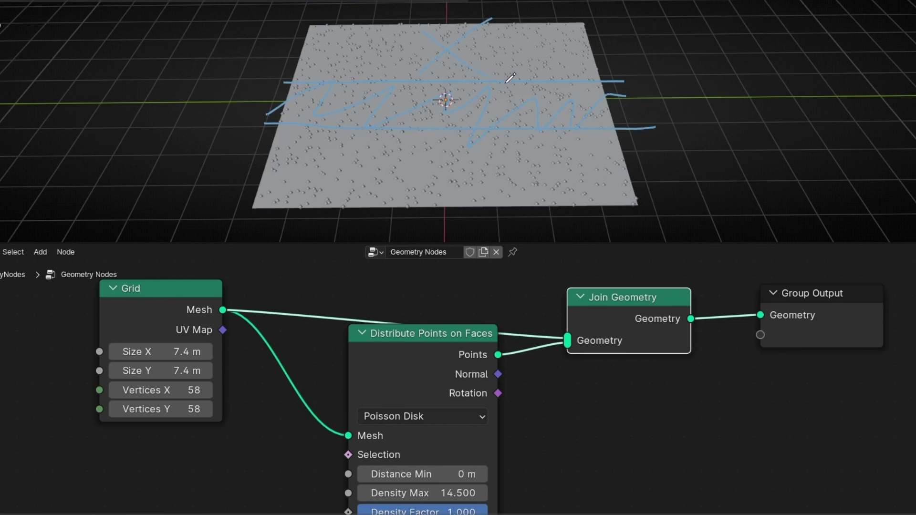
{"action": "left_click_drag", "start_coordinate": [468, 140], "coordinate": [403, 210]}
{"action": "left_click_drag", "start_coordinate": [404, 163], "coordinate": [484, 198]}
{"action": "mouse_move", "coordinate": [513, 206]}
{"action": "left_mouse_down", "text": "ctrl"}
{"action": "mouse_move", "coordinate": [297, 158]}
{"action": "mouse_move", "coordinate": [474, 129]}
{"action": "mouse_move", "coordinate": [408, 72]}
{"action": "mouse_move", "coordinate": [491, 148]}
{"action": "left_mouse_up", "text": "ctrl"}
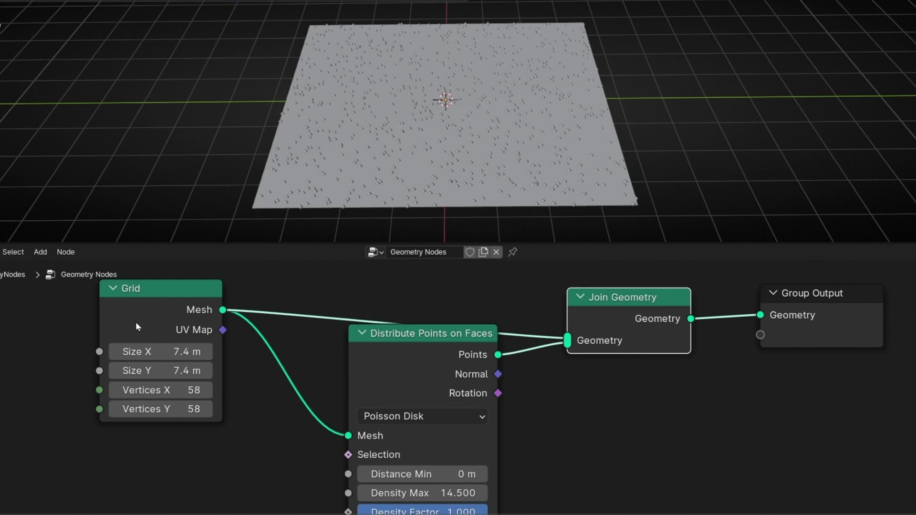
{"action": "left_click_drag", "start_coordinate": [134, 322], "coordinate": [163, 320]}
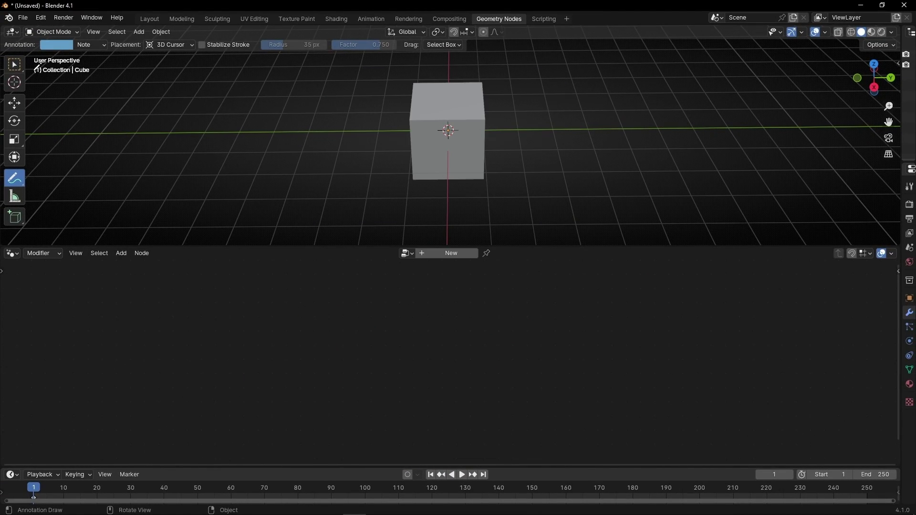
- Delete the default cube and add a mesh plane in its place
{"action": "left_click", "coordinate": [14, 64]}
{"action": "left_click", "coordinate": [428, 152]}
{"action": "key", "text": "Delete"}
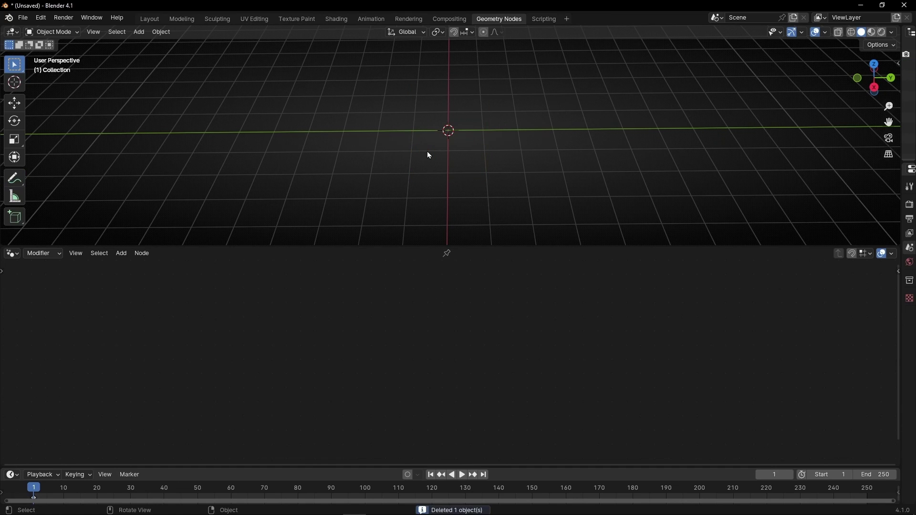
{"action": "left_click", "coordinate": [138, 32]}
{"action": "mouse_move", "coordinate": [174, 42]}
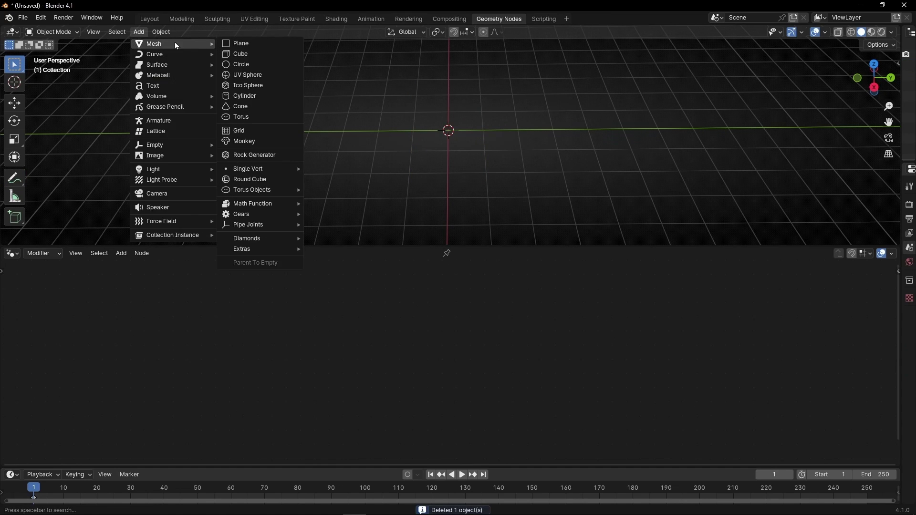
{"action": "left_click", "coordinate": [237, 42]}
{"action": "scroll", "coordinate": [423, 149], "scroll_direction": "up", "scroll_amount": 6}
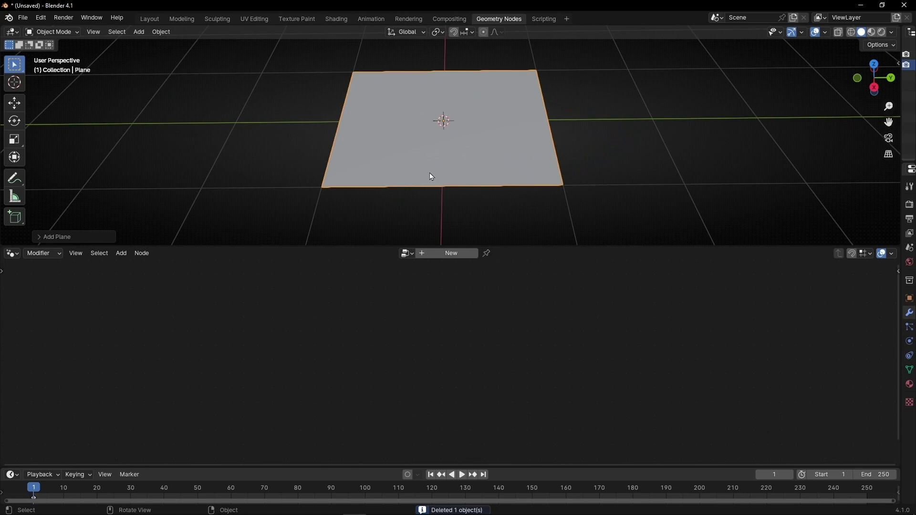
- Create a new geometry node tree on the plane and insert Distribute Points on Faces between Group Input and Group Output
{"action": "left_click", "coordinate": [452, 255]}
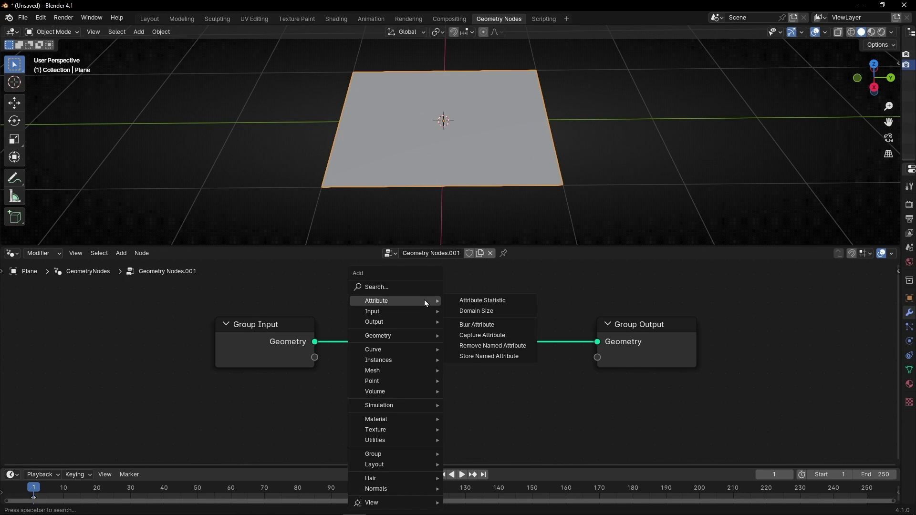
{"action": "type", "text": "distr"}
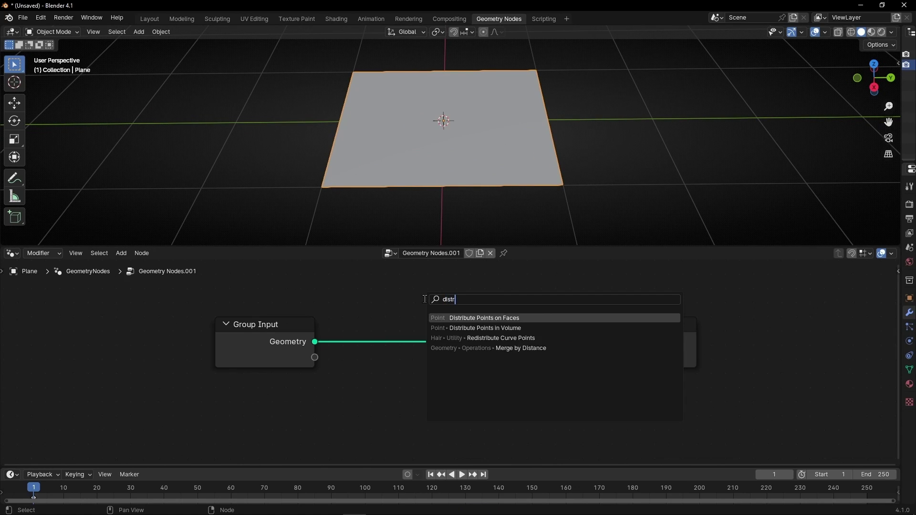
{"action": "key", "text": "Return"}
{"action": "left_click", "coordinate": [383, 315]}
- Insert a Join Geometry node before Group Output and link the Group Input geometry into it, placing Distribute Points on Faces below
{"action": "key", "text": "shift+a"}
{"action": "type", "text": "join"}
{"action": "key", "text": "Down"}
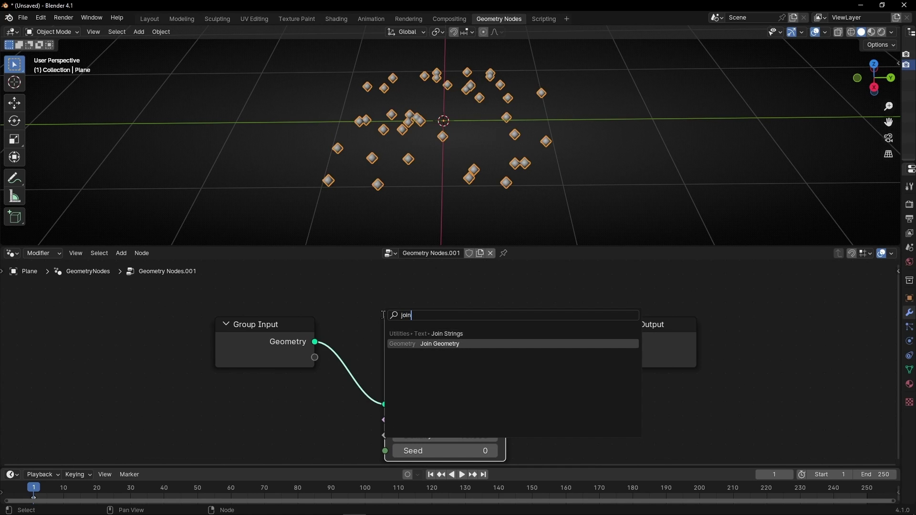
{"action": "key", "text": "Return"}
{"action": "left_click", "coordinate": [578, 329]}
{"action": "right_click_drag", "start_coordinate": [264, 341], "coordinate": [573, 347], "text": "alt"}
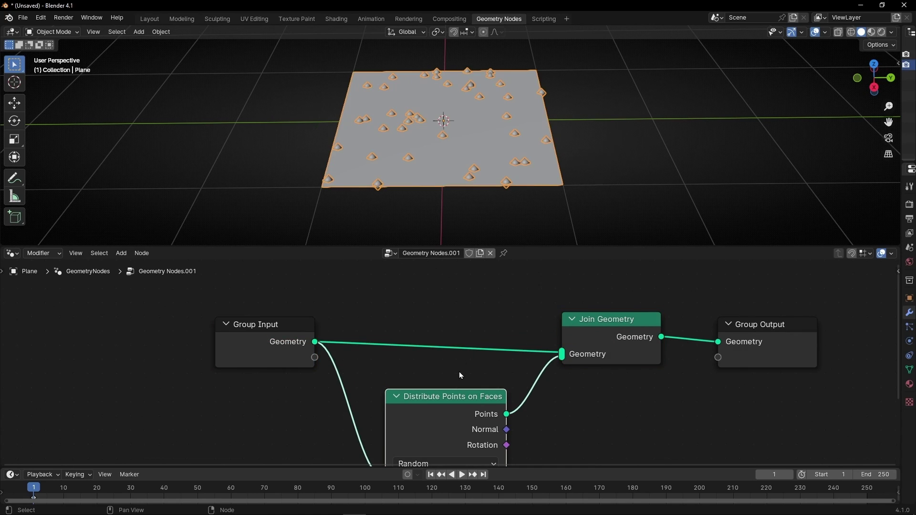
{"action": "middle_click_drag", "start_coordinate": [459, 371], "coordinate": [453, 316]}
{"action": "left_click_drag", "start_coordinate": [414, 347], "coordinate": [421, 327]}
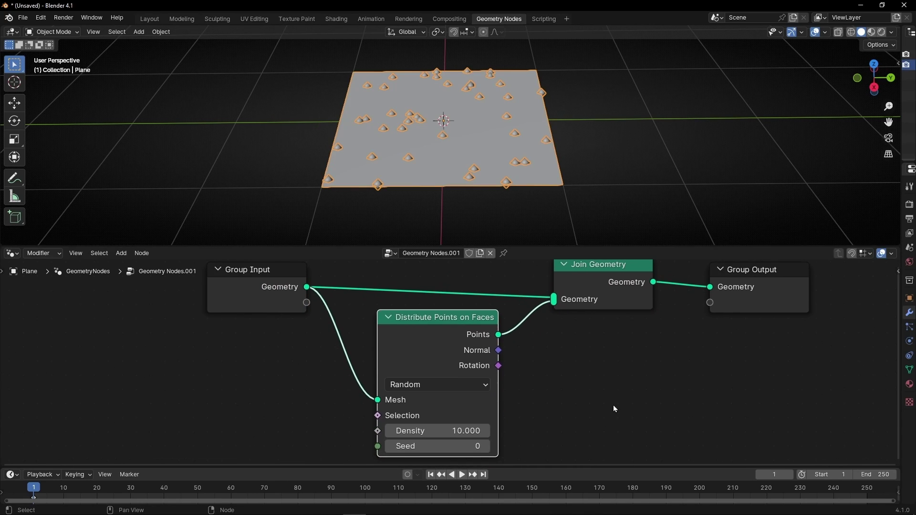
- Set the Random distribution's Density to 42.2
{"action": "middle_click_drag", "start_coordinate": [613, 405], "coordinate": [600, 384]}
{"action": "left_click_drag", "start_coordinate": [423, 410], "coordinate": [614, 410]}
{"action": "middle_click_drag", "start_coordinate": [427, 186], "coordinate": [472, 179]}
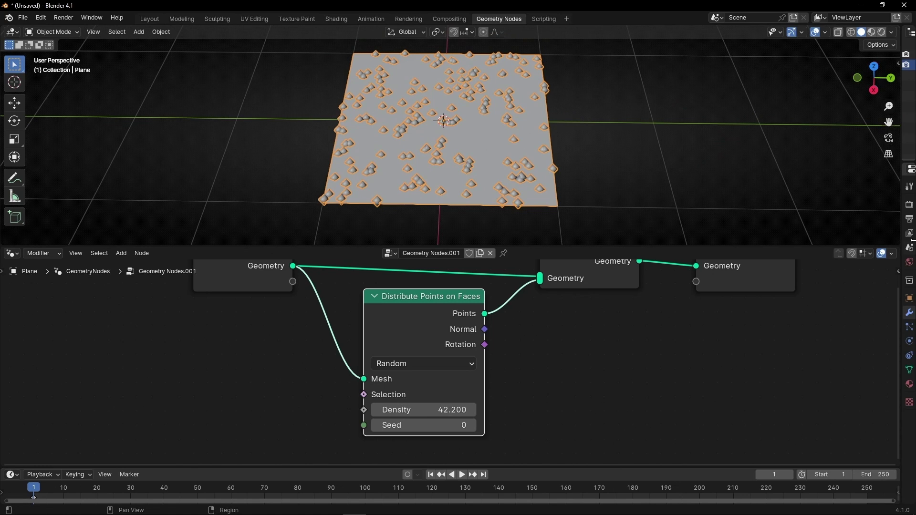
- Widen the properties area to show the plane's object data properties and put the plane in Edit Mode
{"action": "left_click_drag", "start_coordinate": [901, 223], "coordinate": [740, 219]}
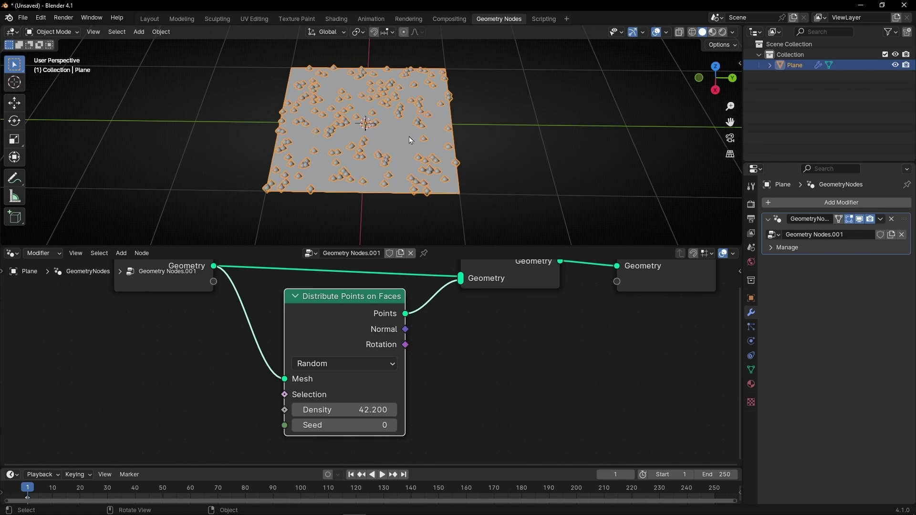
{"action": "left_click", "coordinate": [751, 369]}
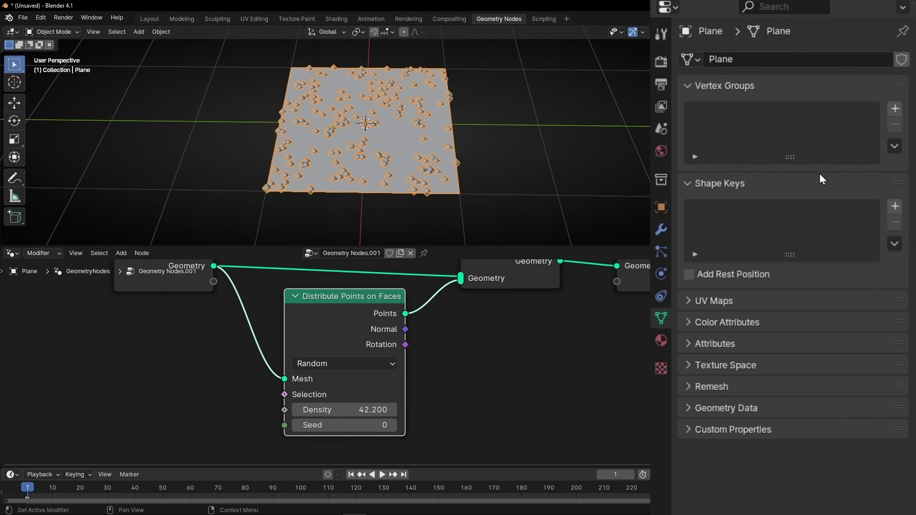
{"action": "left_click", "coordinate": [52, 31]}
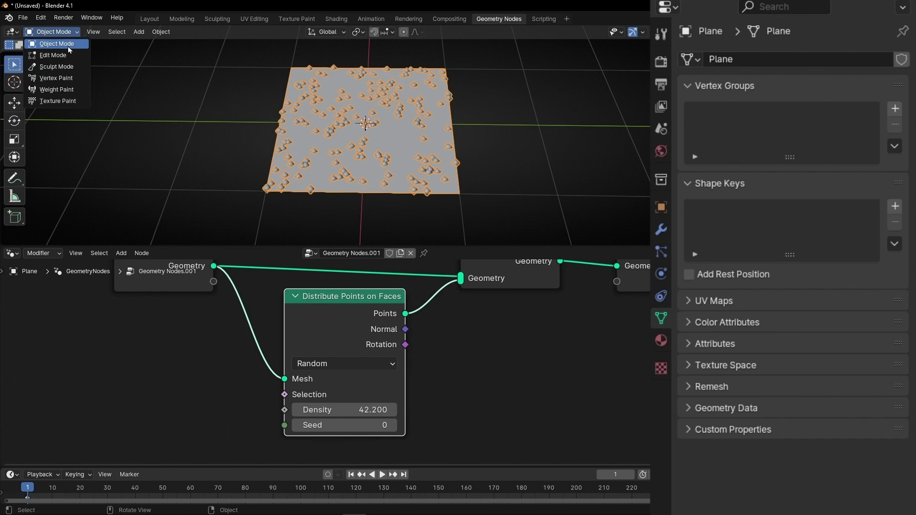
{"action": "left_click", "coordinate": [68, 47]}
- Subdivide the whole plane four times
{"action": "scroll", "coordinate": [273, 111], "scroll_direction": "up", "scroll_amount": 2}
{"action": "middle_click_drag", "start_coordinate": [273, 111], "coordinate": [295, 108], "text": "shift"}
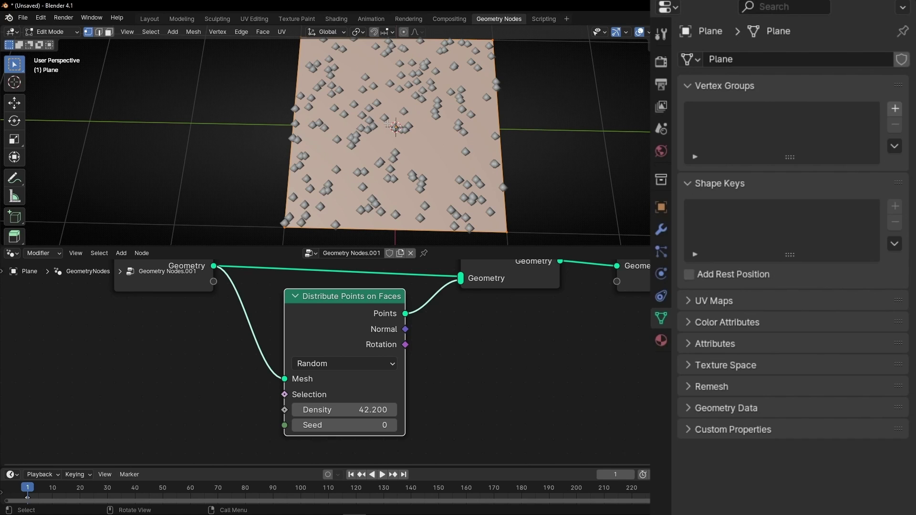
{"action": "scroll", "coordinate": [389, 124], "scroll_direction": "down", "scroll_amount": 1}
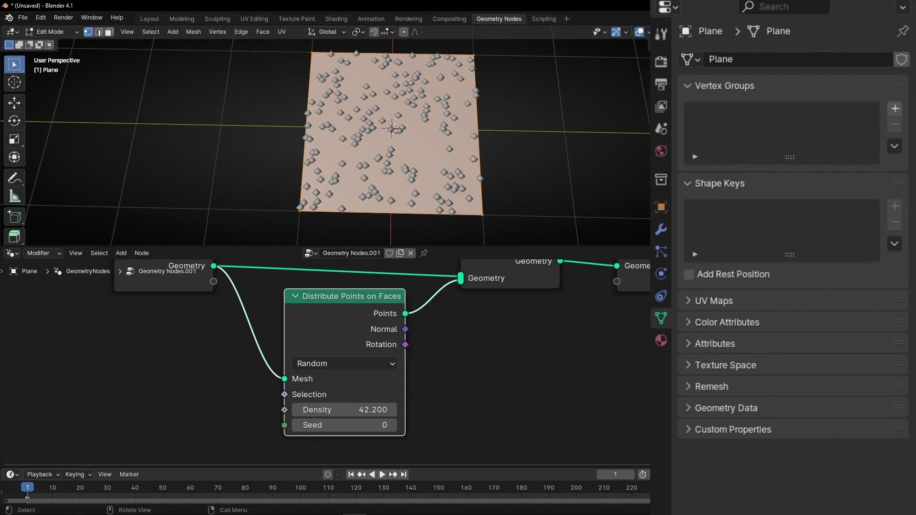
{"action": "key", "text": "ctrl+v"}
{"action": "left_click", "coordinate": [387, 124]}
{"action": "key", "text": "ctrl+v"}
{"action": "left_click", "coordinate": [388, 125]}
{"action": "key", "text": "ctrl+v"}
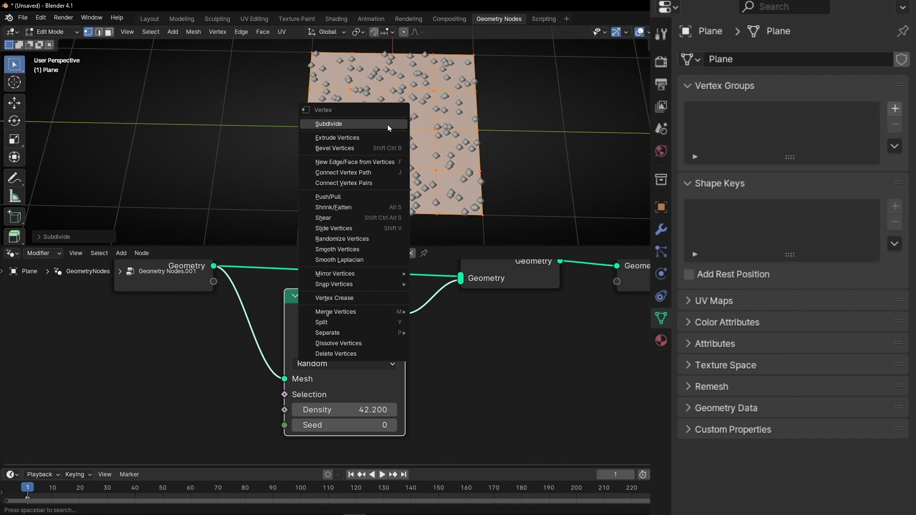
{"action": "left_click", "coordinate": [387, 124]}
{"action": "key", "text": "ctrl+v"}
{"action": "left_click", "coordinate": [388, 125]}
- From the top view, select the six-face-wide vertical strip of faces through the middle of the plane
{"action": "middle_click_drag", "start_coordinate": [389, 125], "coordinate": [277, 111]}
{"action": "left_click", "coordinate": [109, 34]}
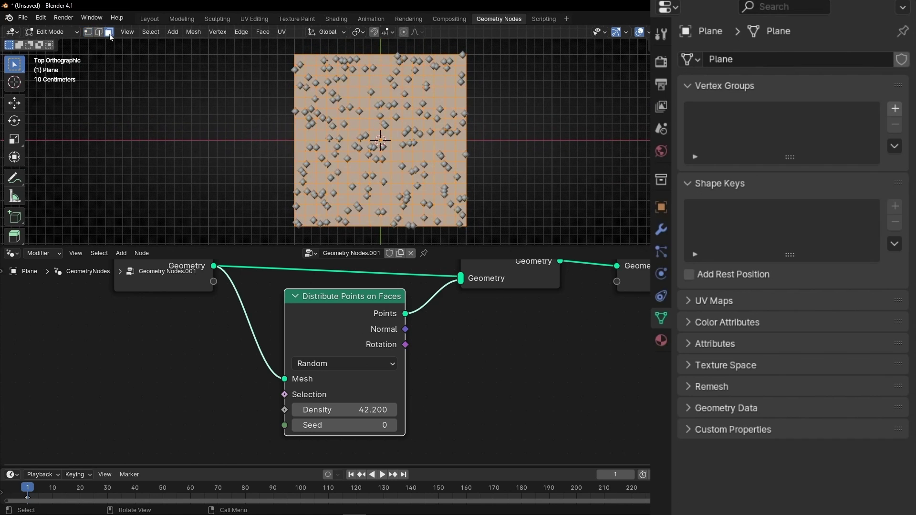
{"action": "left_click_drag", "start_coordinate": [355, 45], "coordinate": [411, 235]}
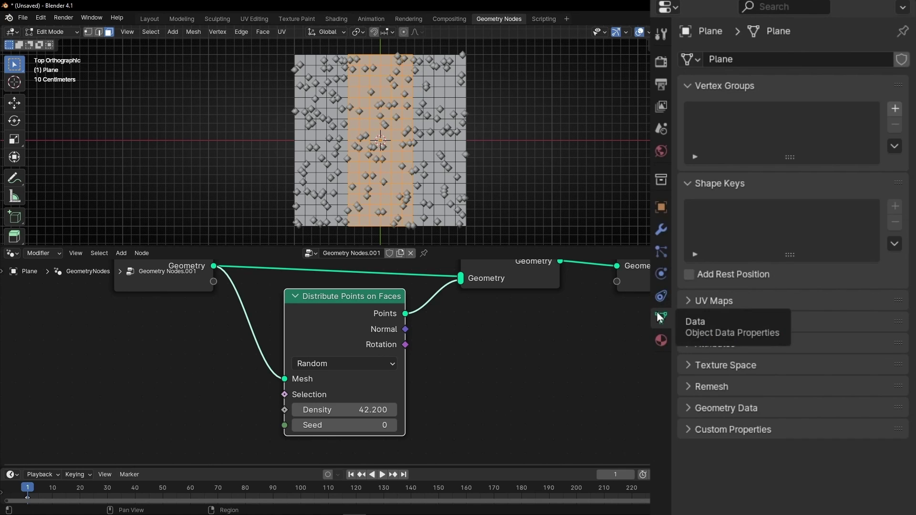
- Create a vertex group from the selected strip and test it by deselecting everything and reselecting the group
{"action": "left_click", "coordinate": [895, 109]}
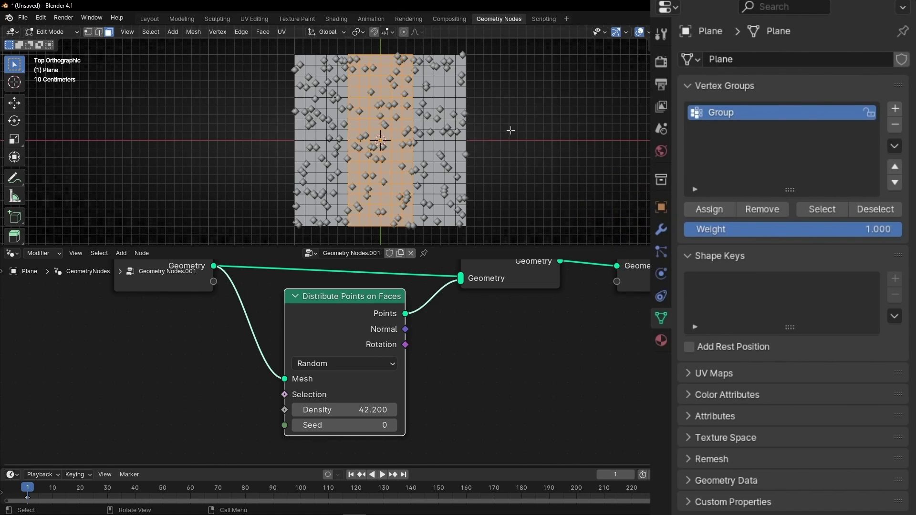
{"action": "left_click", "coordinate": [540, 129]}
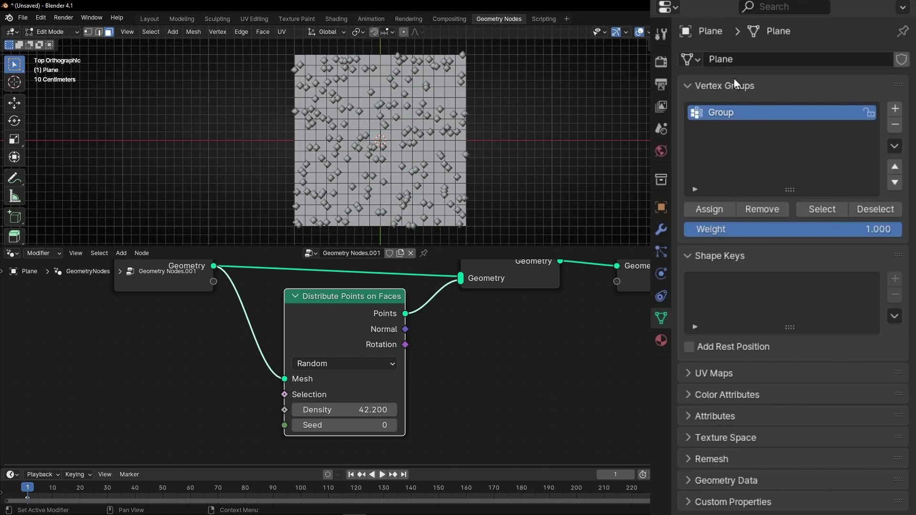
{"action": "left_click", "coordinate": [813, 214]}
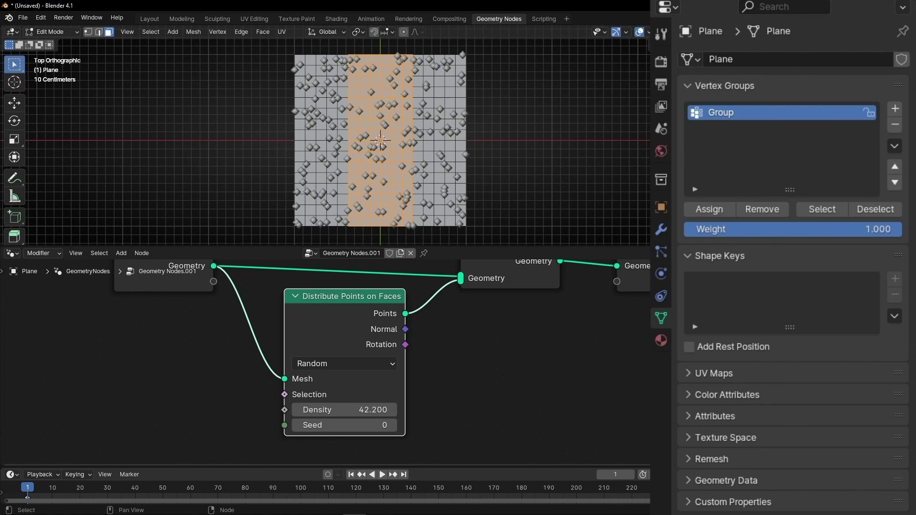
- Rename the vertex group as Mask 1 and return to Object Mode
{"action": "double_click", "coordinate": [721, 114]}
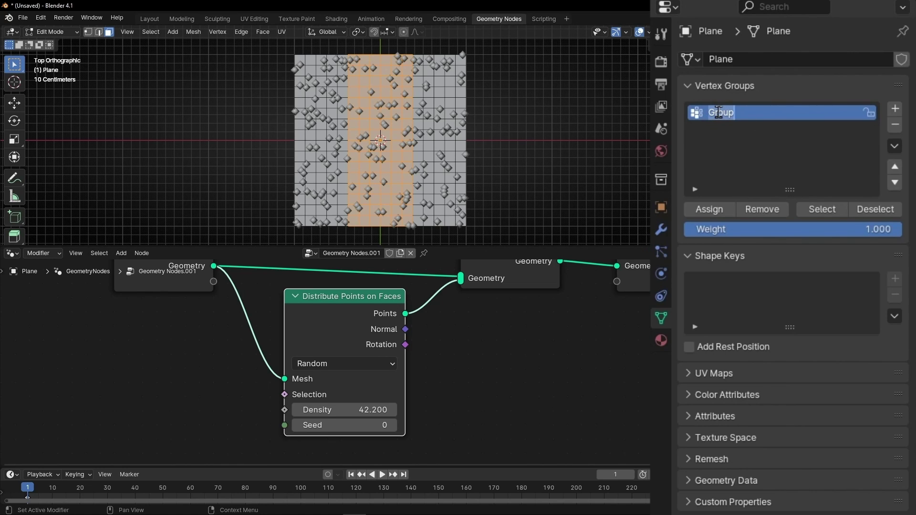
{"action": "type", "text": "Mask 1"}
{"action": "key", "text": "Return"}
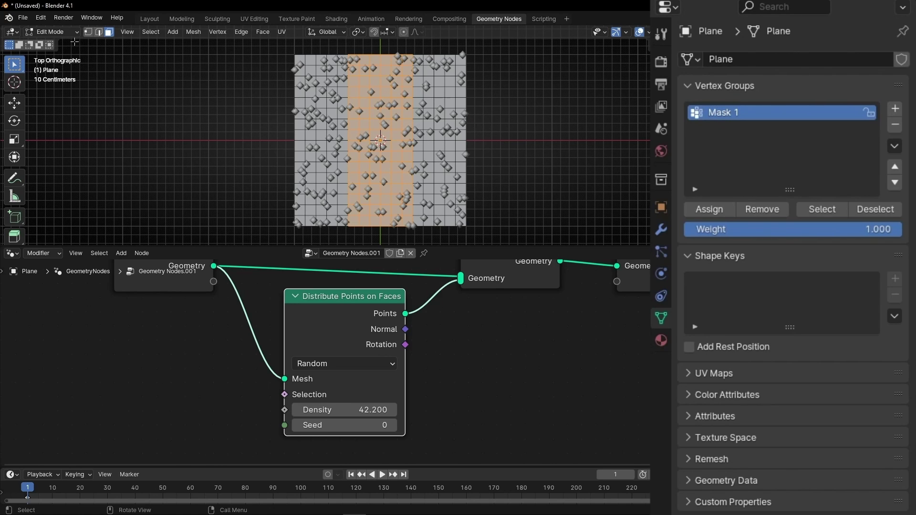
{"action": "left_click", "coordinate": [50, 32]}
{"action": "left_click", "coordinate": [48, 44]}
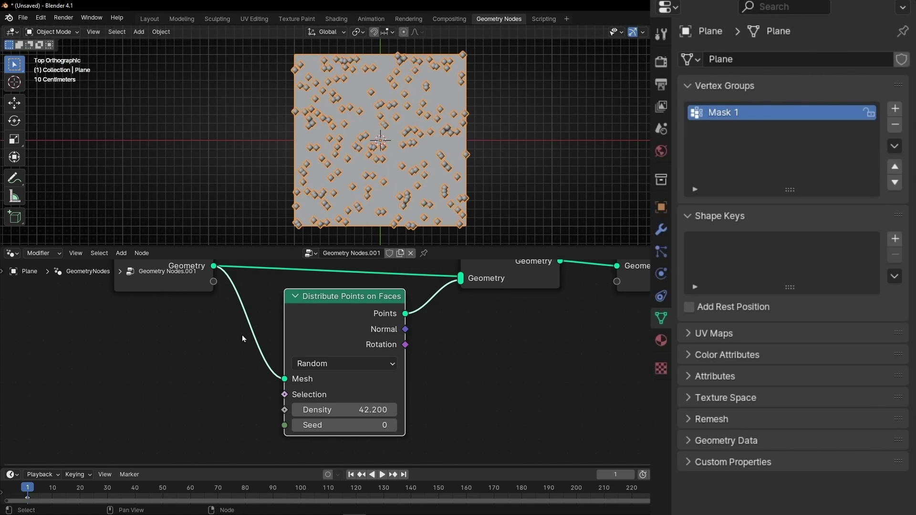
- Expose the Selection input of Distribute Points on Faces as a Group Input socket
{"action": "middle_click_drag", "start_coordinate": [235, 339], "coordinate": [292, 357]}
{"action": "left_click_drag", "start_coordinate": [220, 293], "coordinate": [184, 309]}
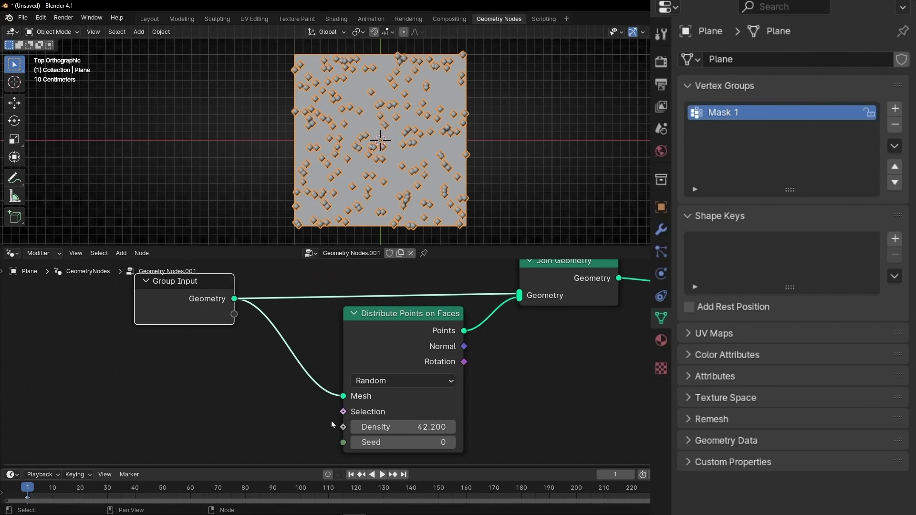
{"action": "left_click_drag", "start_coordinate": [342, 412], "coordinate": [234, 315]}
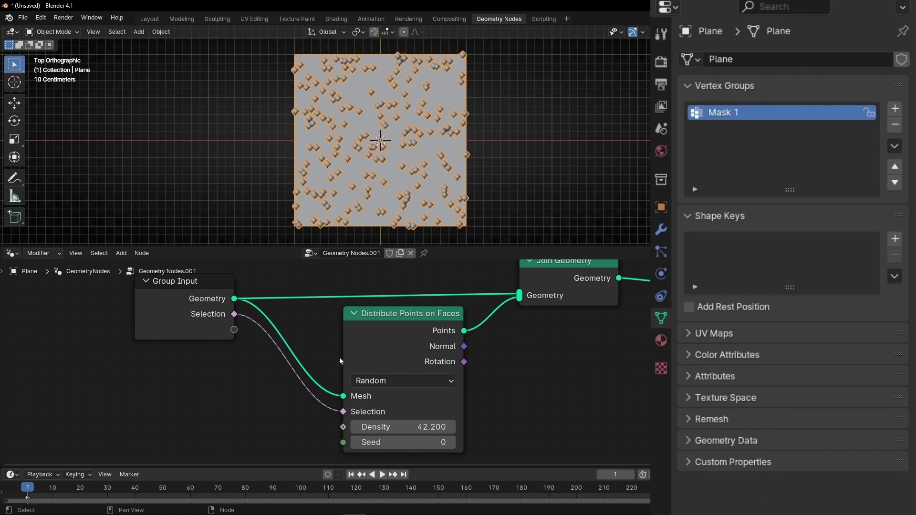
- Switch the Geometry Nodes modifier's Selection input to an attribute and assign the Mask 1 vertex group
{"action": "left_click", "coordinate": [665, 231]}
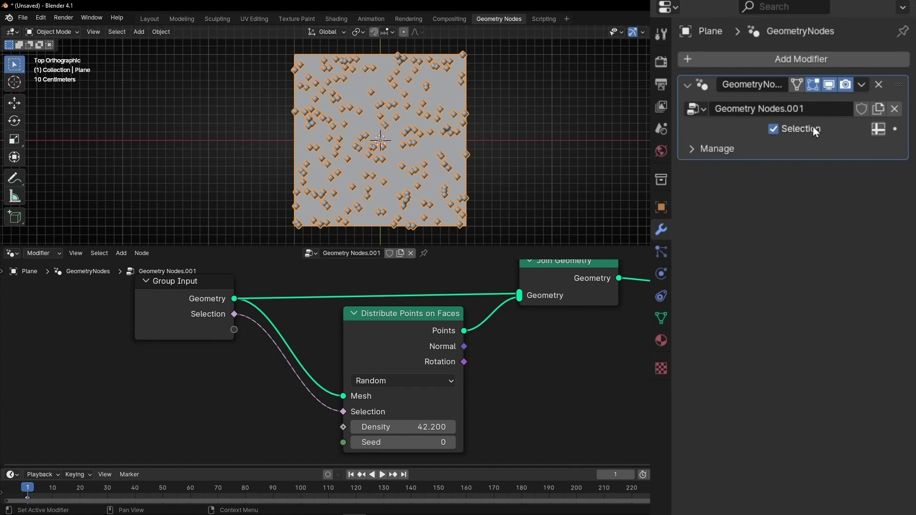
{"action": "left_click", "coordinate": [878, 129]}
{"action": "left_click", "coordinate": [785, 131]}
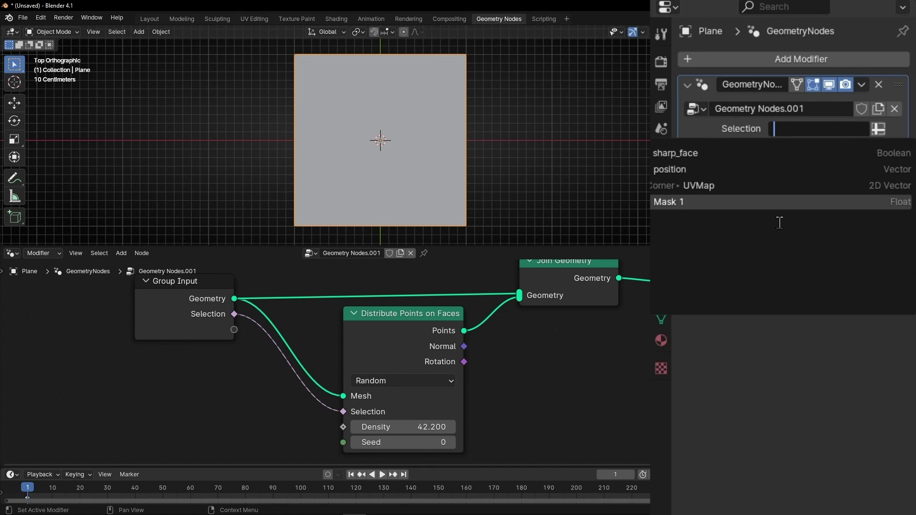
{"action": "left_click", "coordinate": [665, 203]}
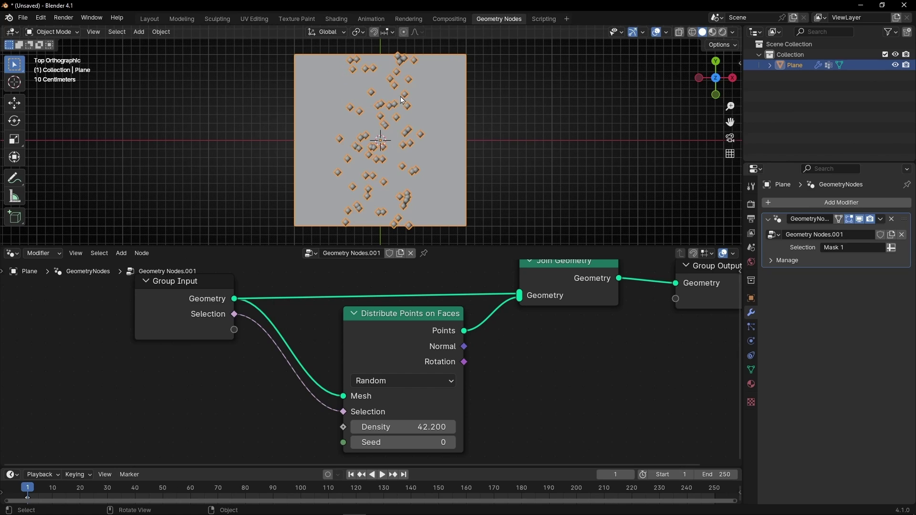
- Compare the scattered points with the masked face strip in Edit Mode and return to Object Mode
{"action": "left_click", "coordinate": [62, 32]}
{"action": "left_click", "coordinate": [53, 44]}
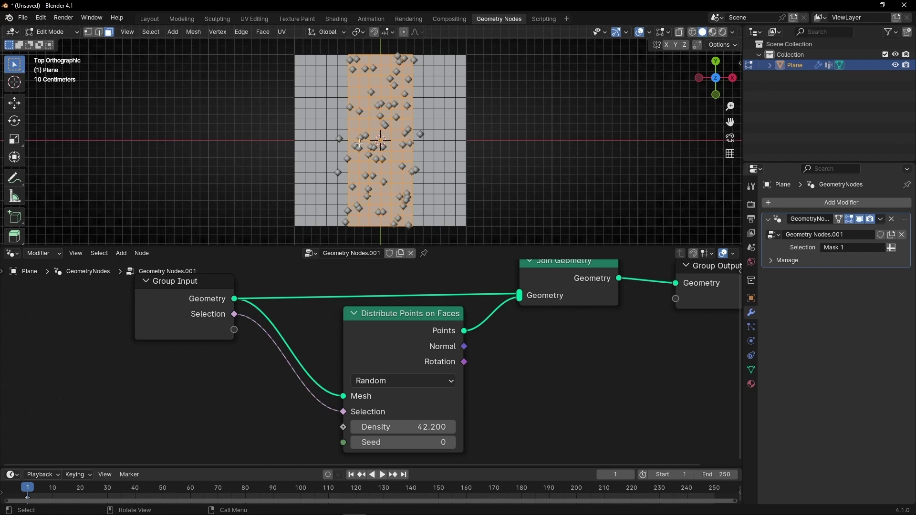
{"action": "key", "text": "Tab"}
- Increase the Density of Distribute Points on Faces to 115.700
{"action": "middle_click_drag", "start_coordinate": [390, 168], "coordinate": [334, 134]}
{"action": "left_click_drag", "start_coordinate": [403, 427], "coordinate": [453, 427]}
{"action": "mouse_move", "coordinate": [342, 210]}
{"action": "middle_mouse_down"}
{"action": "mouse_move", "coordinate": [501, 199]}
{"action": "mouse_move", "coordinate": [324, 201]}
{"action": "mouse_move", "coordinate": [327, 210]}
{"action": "middle_mouse_up"}
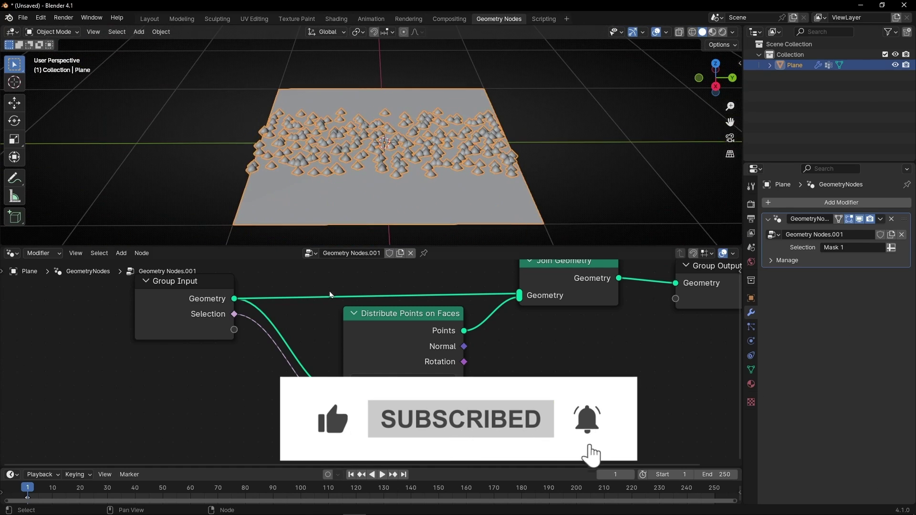
{"action": "middle_click_drag", "start_coordinate": [523, 384], "coordinate": [481, 370]}
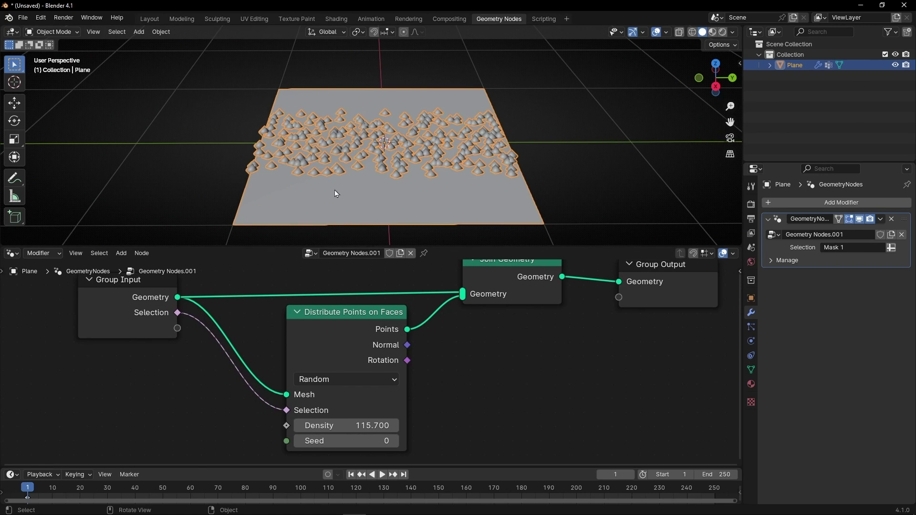
- Remove a block of faces across the middle of the plane from Mask 1 and reselect the group to check it
{"action": "middle_click_drag", "start_coordinate": [335, 193], "coordinate": [427, 193]}
{"action": "key", "text": "Tab"}
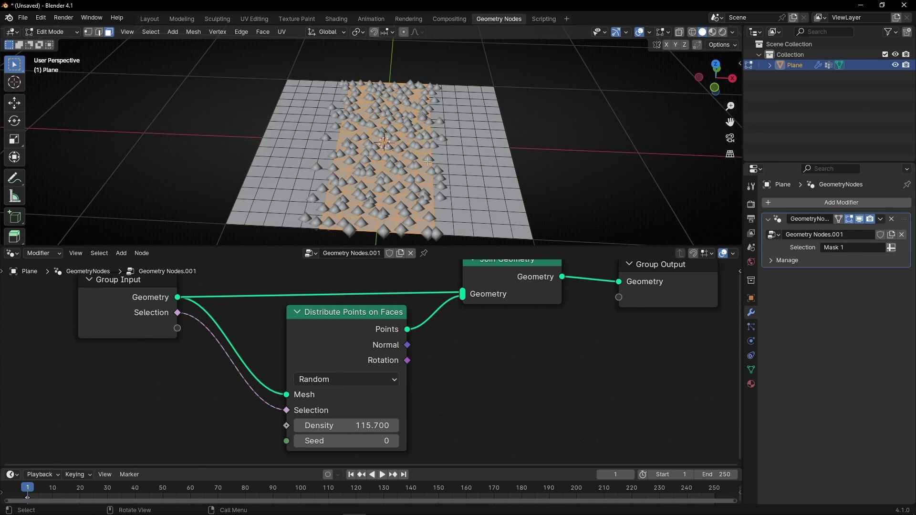
{"action": "left_click", "coordinate": [751, 370]}
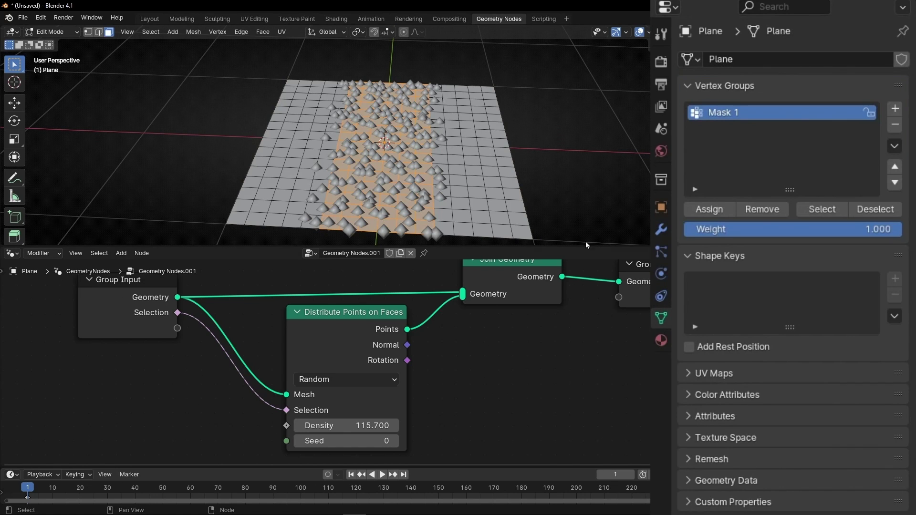
{"action": "middle_click_drag", "start_coordinate": [420, 146], "coordinate": [327, 123]}
{"action": "left_click_drag", "start_coordinate": [312, 120], "coordinate": [461, 169]}
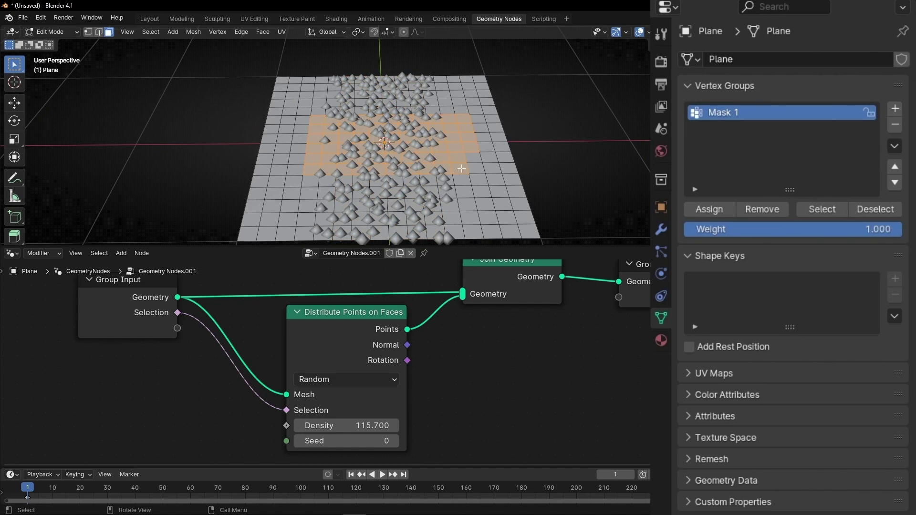
{"action": "left_click", "coordinate": [755, 208]}
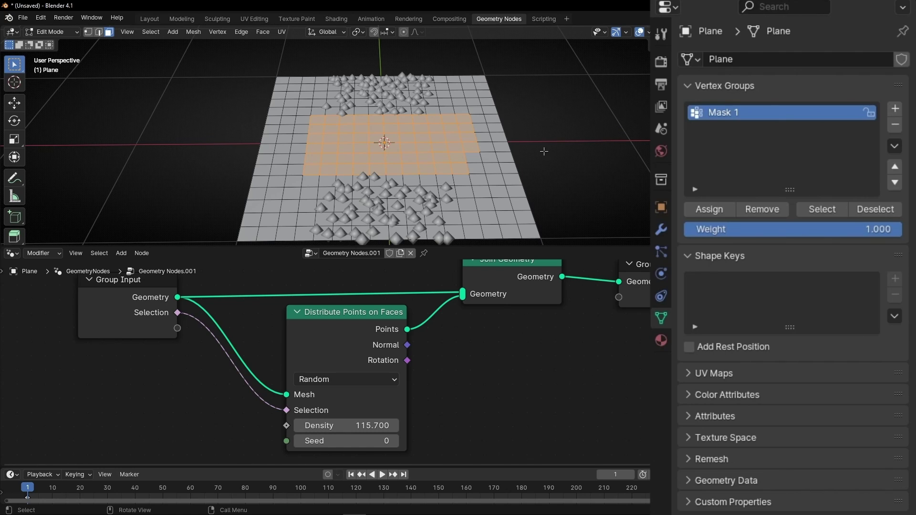
{"action": "left_click", "coordinate": [545, 127]}
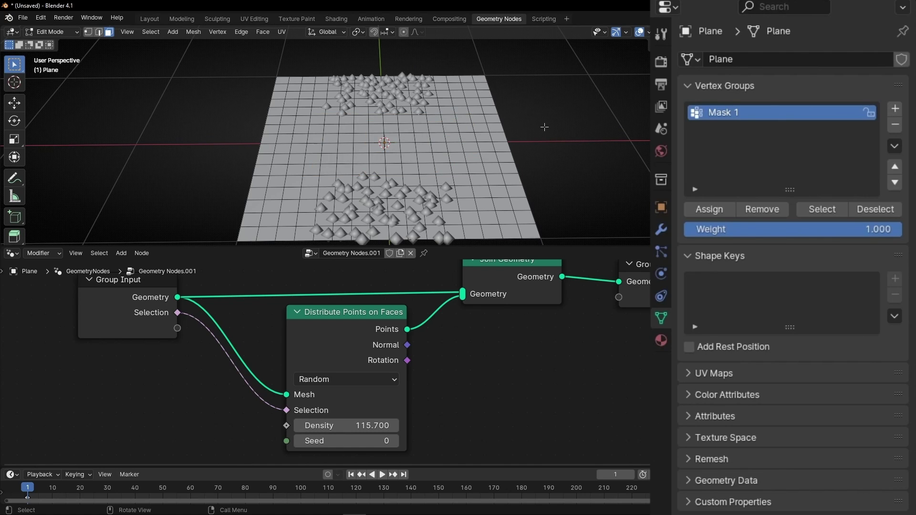
{"action": "left_click", "coordinate": [831, 210]}
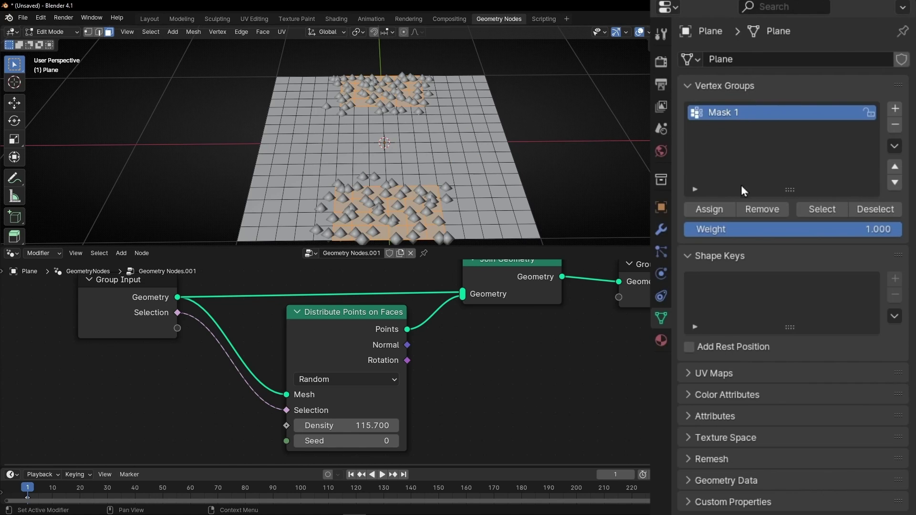
- Assign two blocks of faces, one on each side of the plane's center, to Mask 1
{"action": "left_click_drag", "start_coordinate": [429, 124], "coordinate": [491, 163]}
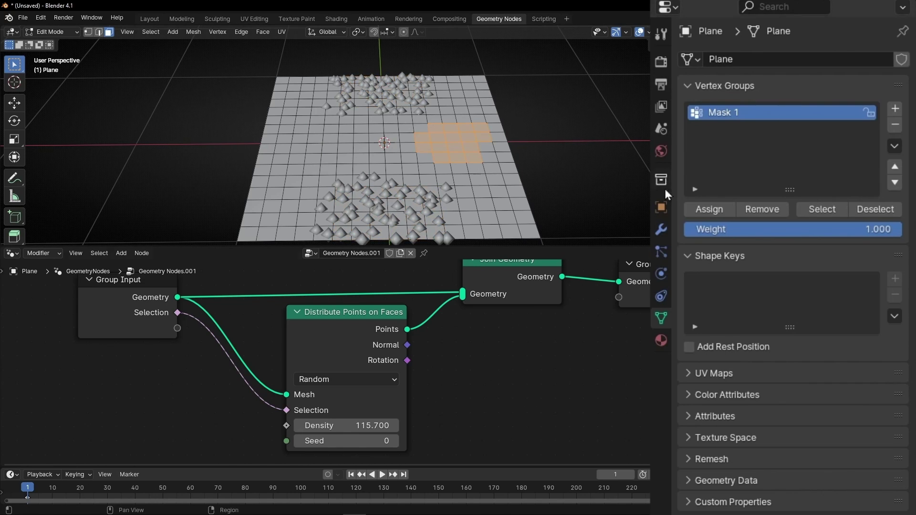
{"action": "left_click", "coordinate": [697, 208]}
{"action": "left_click_drag", "start_coordinate": [262, 126], "coordinate": [318, 173]}
{"action": "left_click", "coordinate": [707, 210]}
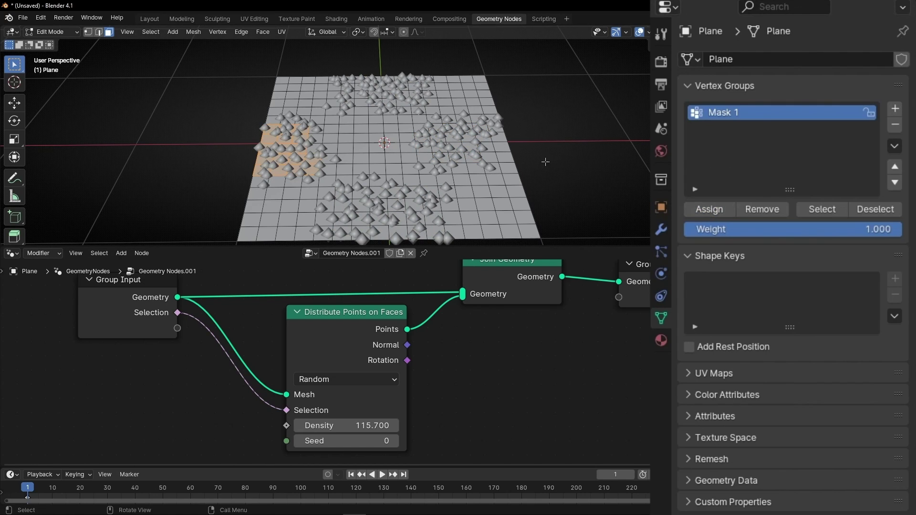
- Remove all faces in the front two thirds of the plane from Mask 1 and clear the selection
{"action": "left_click_drag", "start_coordinate": [559, 132], "coordinate": [205, 253]}
{"action": "left_click", "coordinate": [762, 211]}
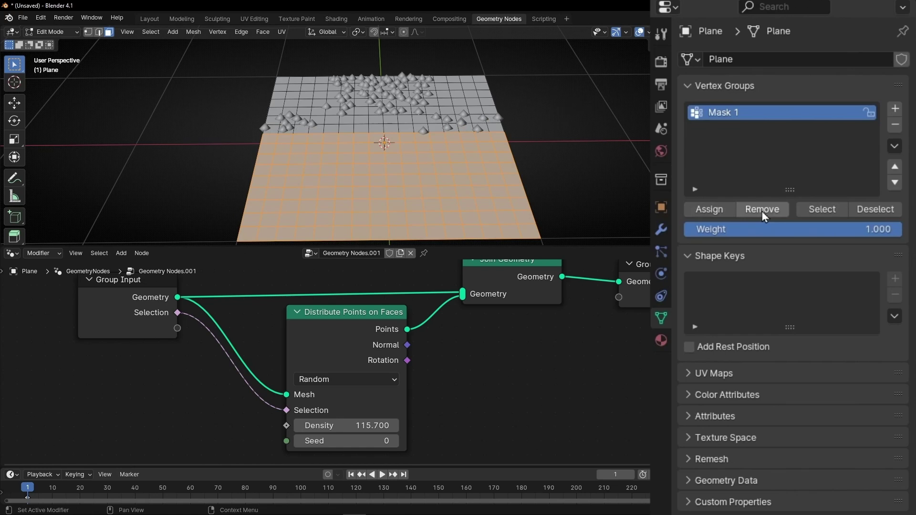
{"action": "left_click", "coordinate": [550, 125]}
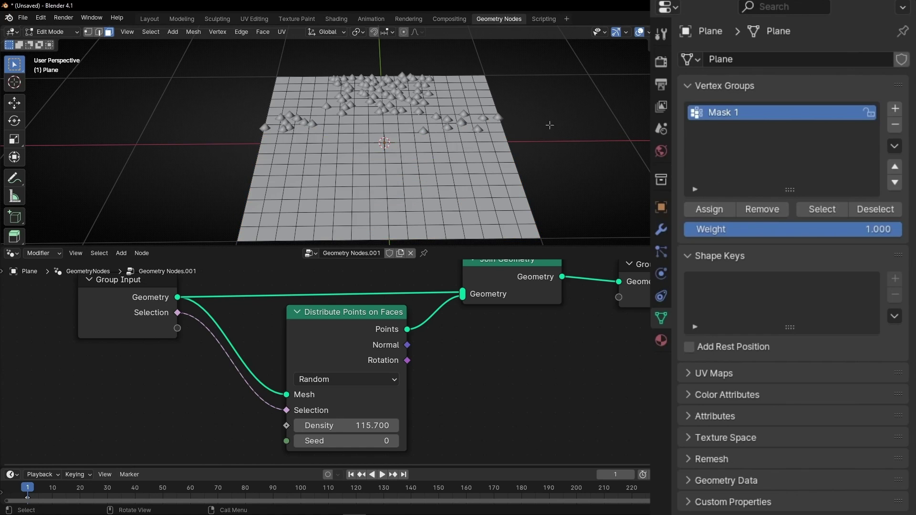
- Add a new vertex group with the default name and delete Mask 1
{"action": "left_click", "coordinate": [893, 110]}
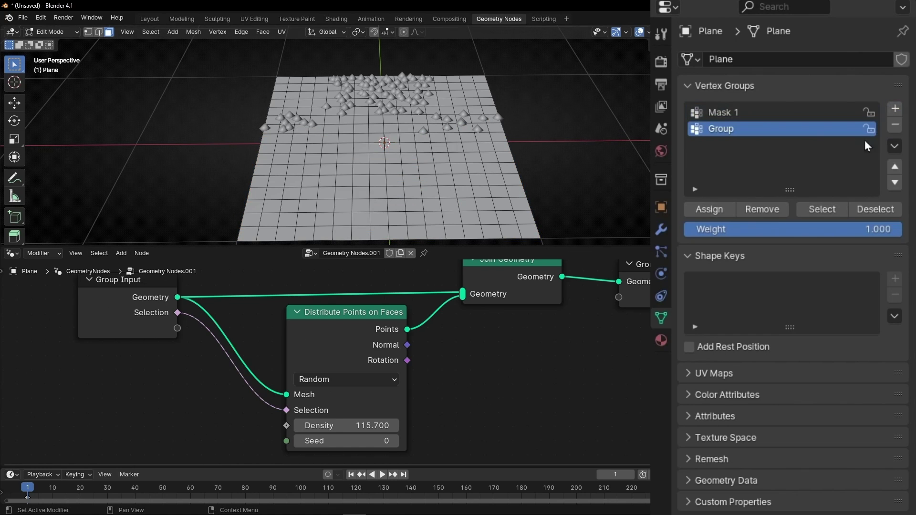
{"action": "left_click", "coordinate": [780, 110]}
{"action": "left_click", "coordinate": [890, 131]}
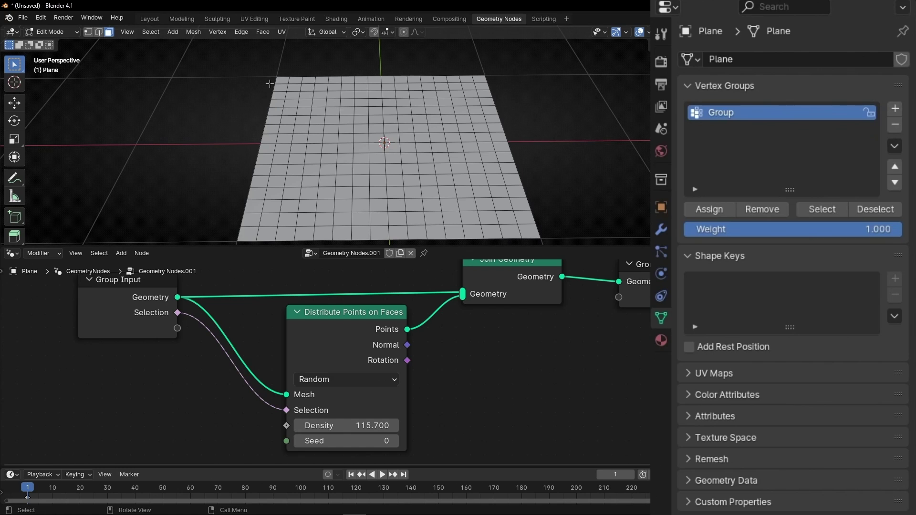
- Assign three full-width bands of faces, at the back, front and middle of the plane, to the new vertex group
{"action": "left_click_drag", "start_coordinate": [263, 67], "coordinate": [505, 102]}
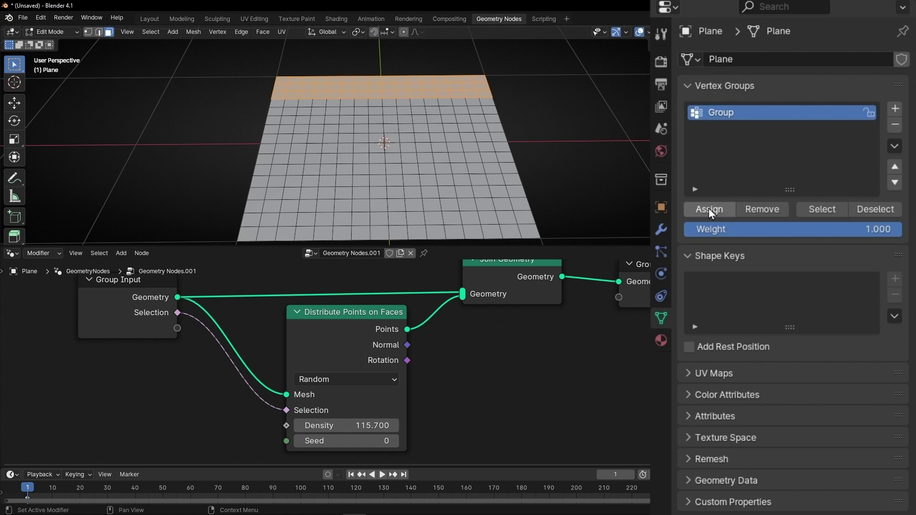
{"action": "middle_click_drag", "start_coordinate": [516, 219], "coordinate": [515, 196], "text": "shift"}
{"action": "left_click_drag", "start_coordinate": [225, 160], "coordinate": [568, 220]}
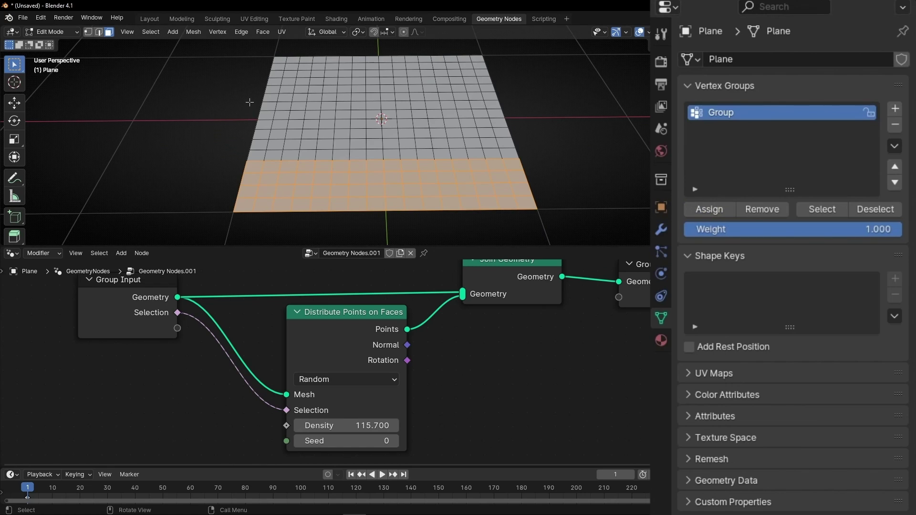
{"action": "left_click_drag", "start_coordinate": [250, 102], "coordinate": [508, 125]}
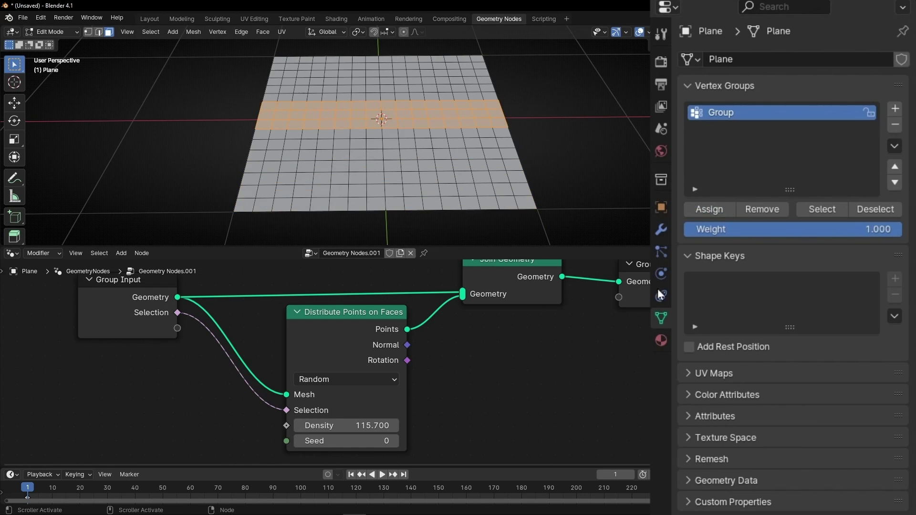
- Set the Geometry Nodes modifier's Selection attribute to Group and return to Object Mode
{"action": "left_click", "coordinate": [661, 229]}
{"action": "left_click", "coordinate": [828, 123]}
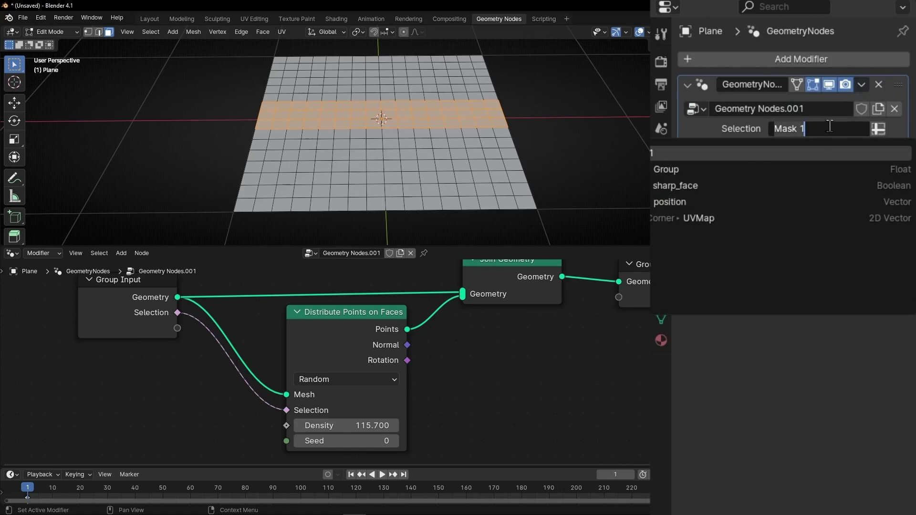
{"action": "left_click", "coordinate": [695, 169]}
{"action": "middle_click_drag", "start_coordinate": [525, 129], "coordinate": [343, 162]}
{"action": "key", "text": "Tab"}
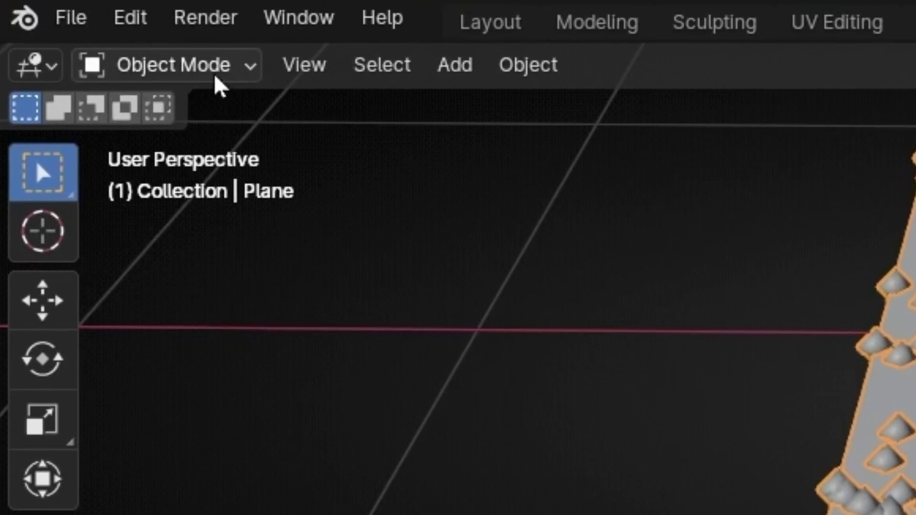
- Switch the plane to Weight Paint mode to show the weights of the vertex group
{"action": "left_click", "coordinate": [67, 33]}
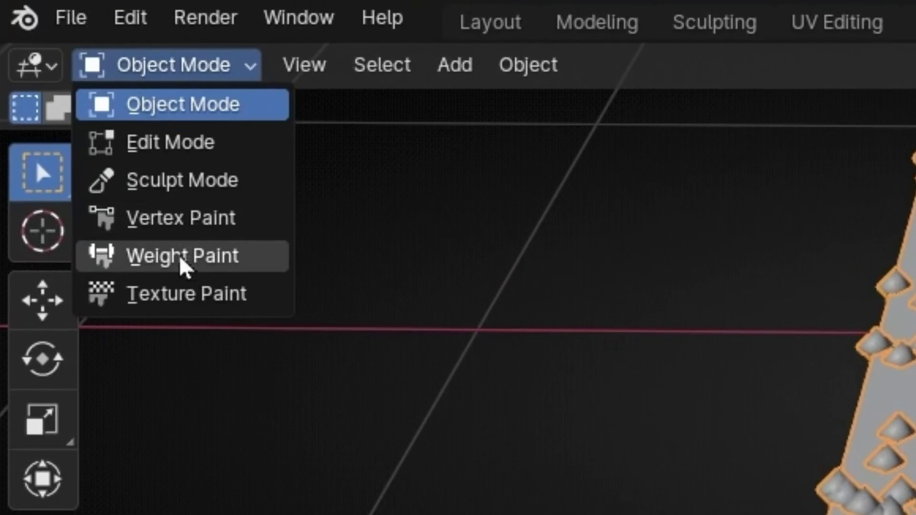
{"action": "left_click", "coordinate": [184, 256]}
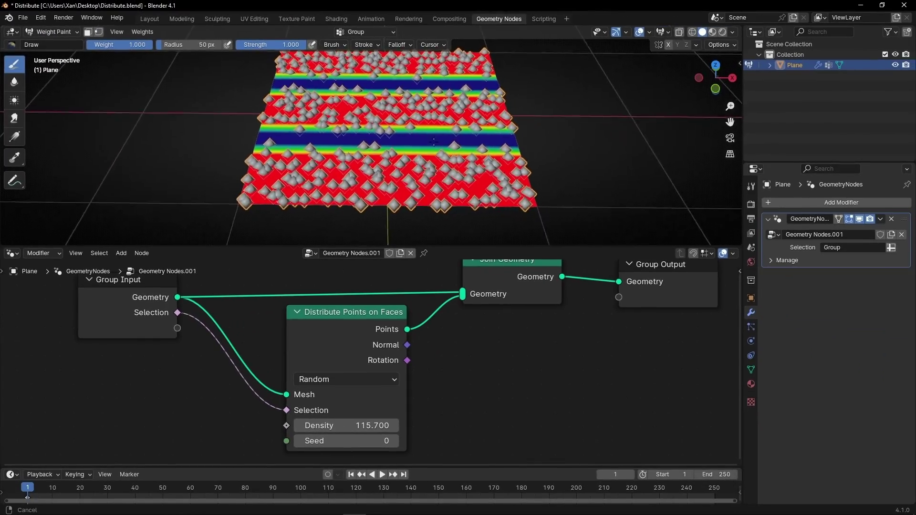
{"action": "middle_click_drag", "start_coordinate": [777, 274], "coordinate": [781, 265]}
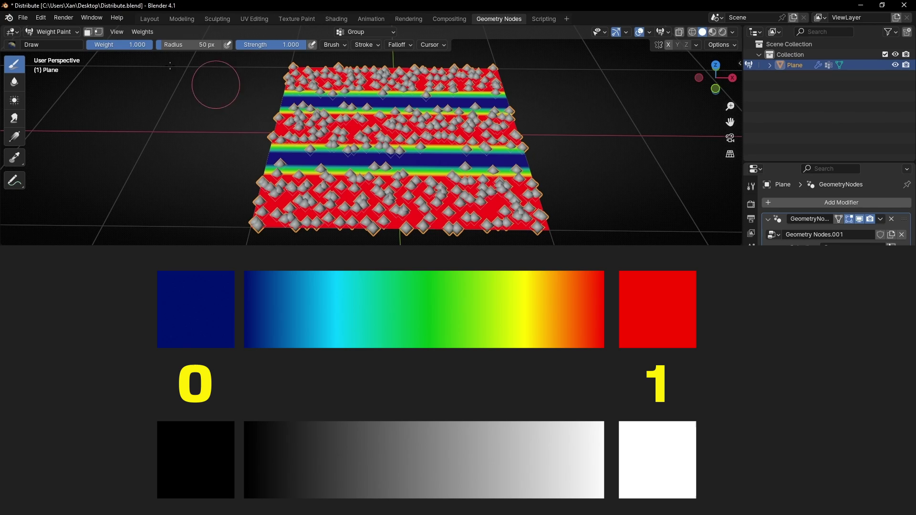
- Select the faces assigned to Group in Edit Mode for comparison and return to Weight Paint mode
{"action": "left_click", "coordinate": [55, 32]}
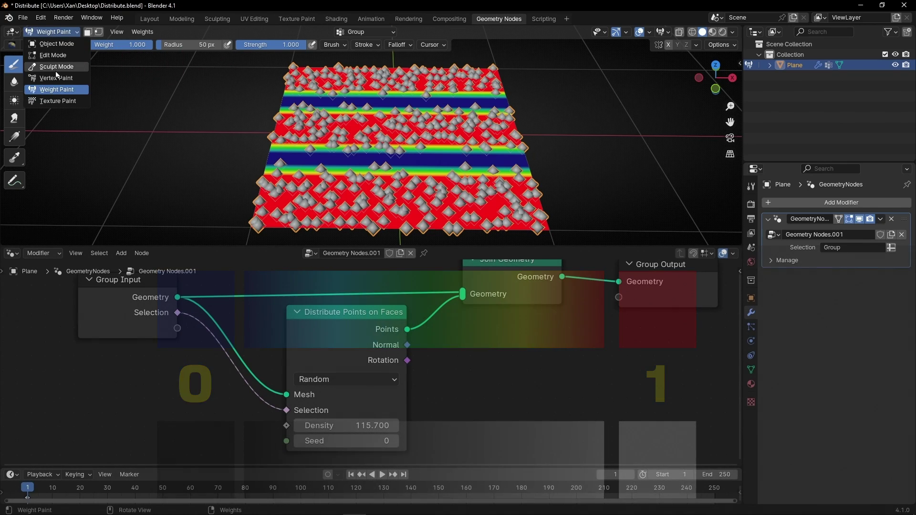
{"action": "left_click", "coordinate": [53, 57]}
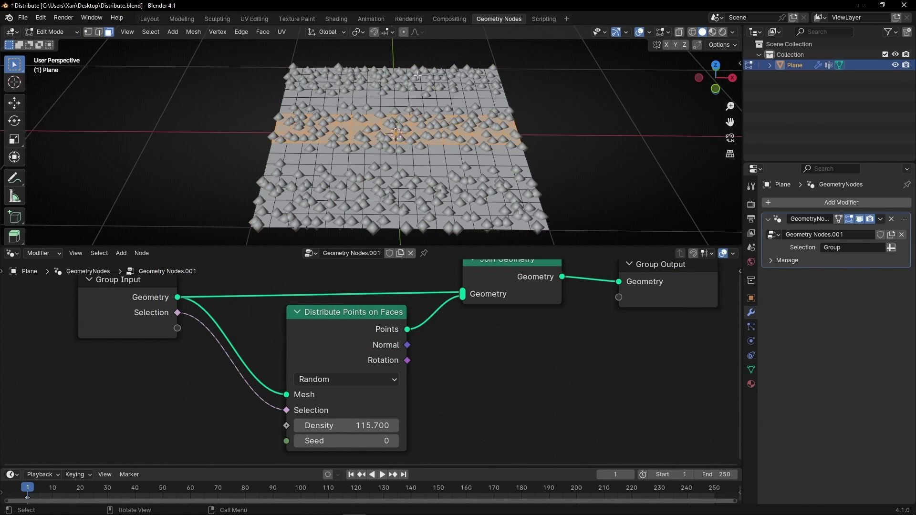
{"action": "left_click", "coordinate": [751, 370]}
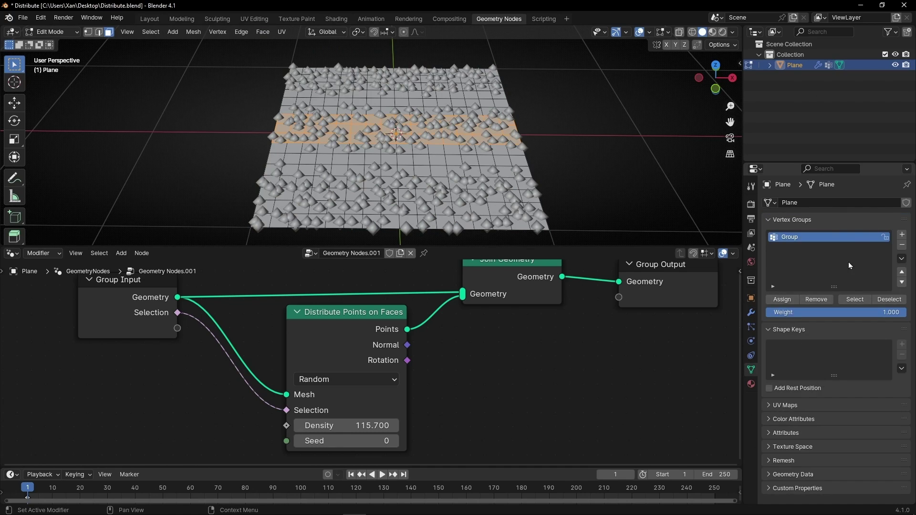
{"action": "left_click", "coordinate": [855, 301]}
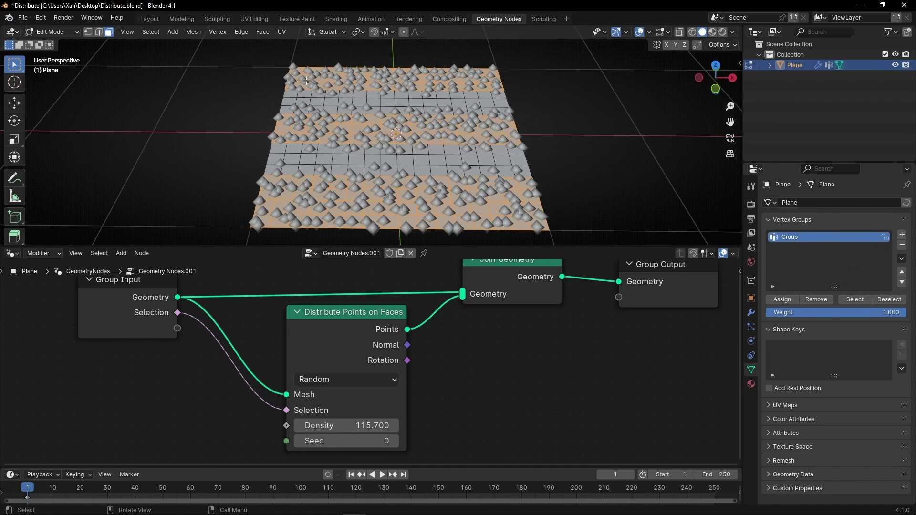
{"action": "left_click", "coordinate": [67, 32]}
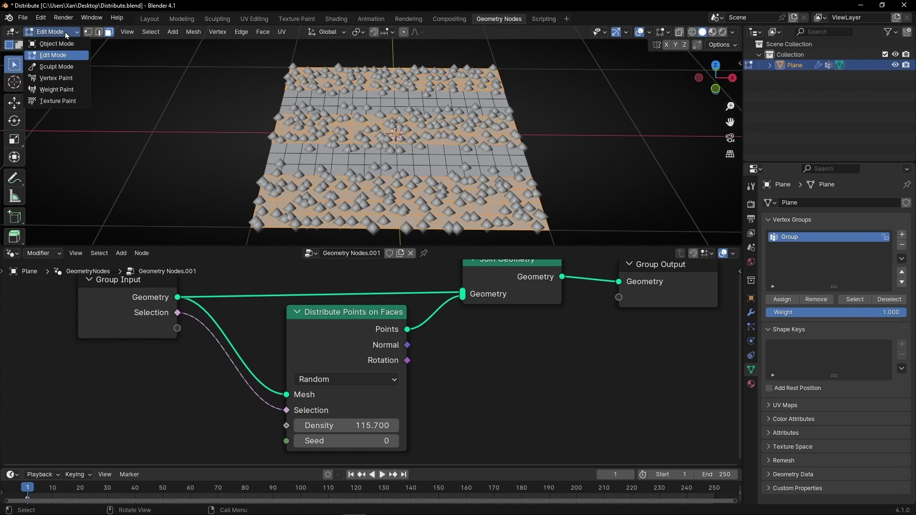
{"action": "left_click", "coordinate": [56, 90]}
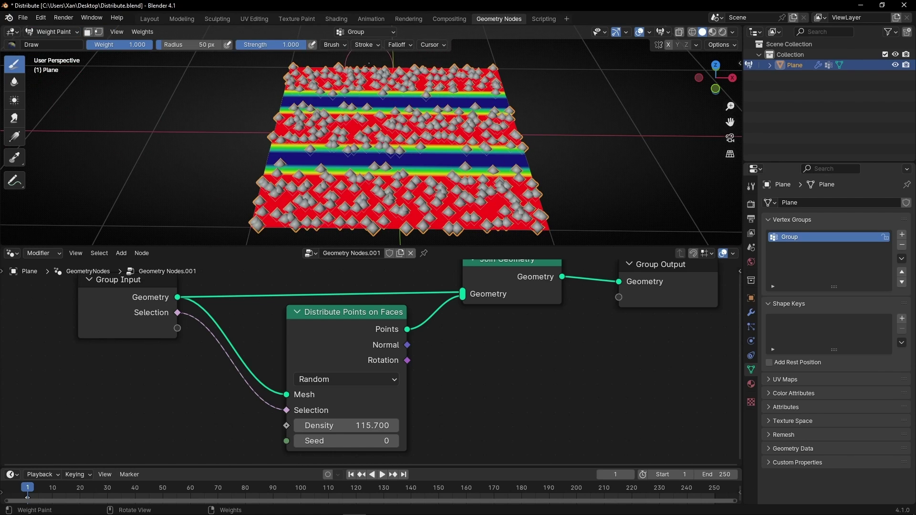
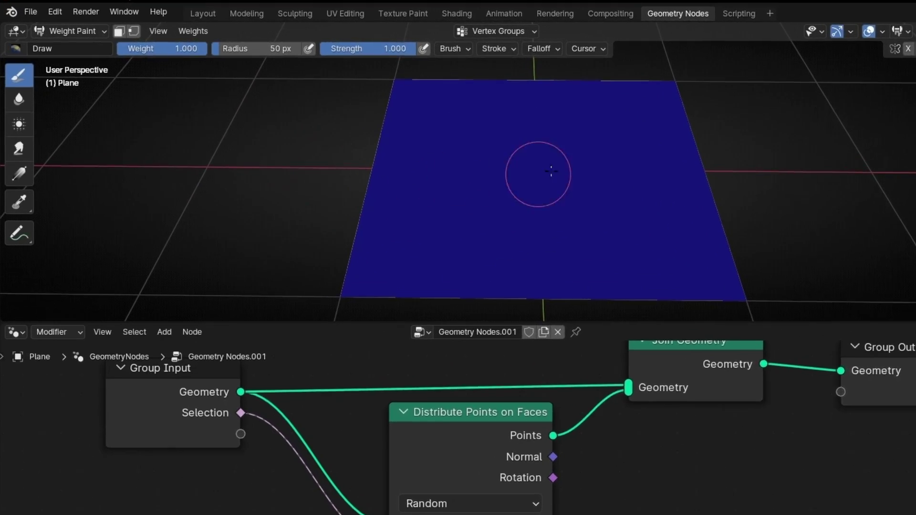
- Paint a winding stroke across the plane at weight 1.000 and a patch at its back-right edge at weight 0.468
{"action": "left_click", "coordinate": [395, 144]}
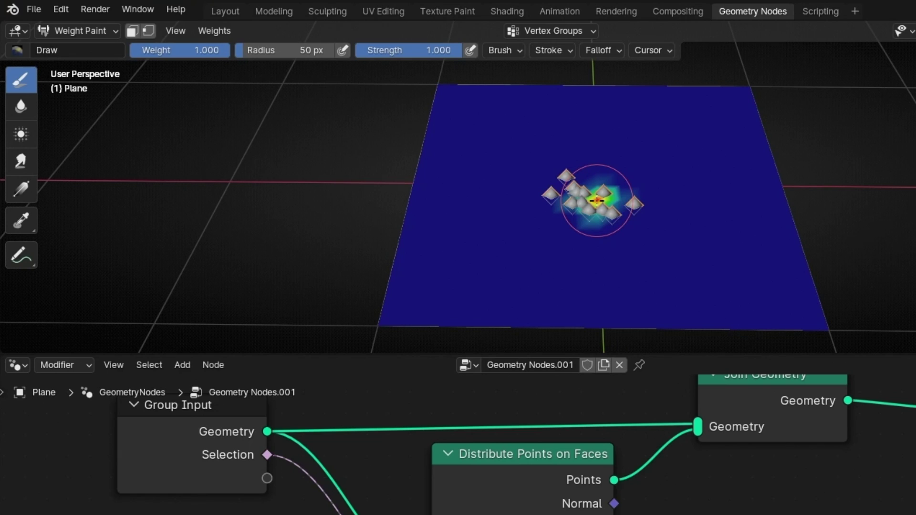
{"action": "left_click_drag", "start_coordinate": [596, 200], "coordinate": [597, 200]}
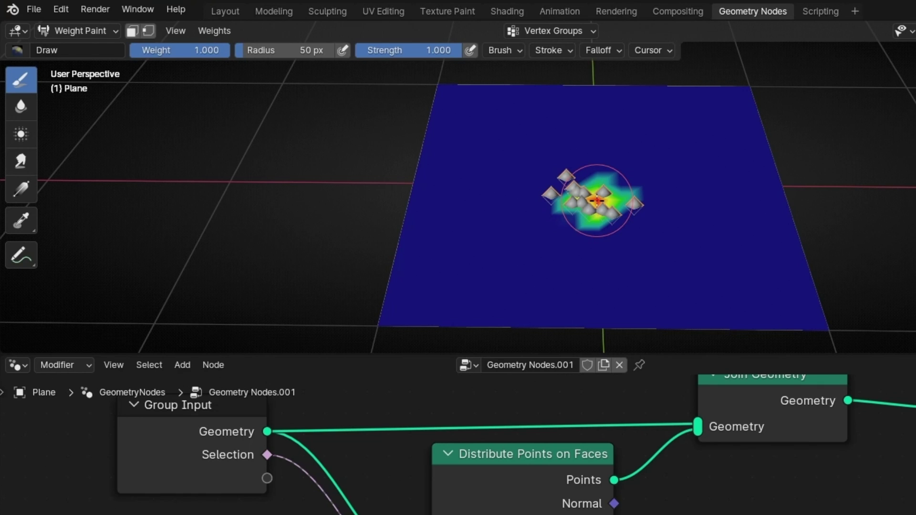
{"action": "mouse_move", "coordinate": [596, 201]}
{"action": "left_mouse_down"}
{"action": "mouse_move", "coordinate": [658, 161]}
{"action": "mouse_move", "coordinate": [666, 145]}
{"action": "mouse_move", "coordinate": [659, 127]}
{"action": "mouse_move", "coordinate": [527, 109]}
{"action": "mouse_move", "coordinate": [465, 116]}
{"action": "mouse_move", "coordinate": [459, 137]}
{"action": "mouse_move", "coordinate": [475, 186]}
{"action": "mouse_move", "coordinate": [505, 224]}
{"action": "mouse_move", "coordinate": [483, 252]}
{"action": "mouse_move", "coordinate": [433, 274]}
{"action": "mouse_move", "coordinate": [429, 332]}
{"action": "left_mouse_up"}
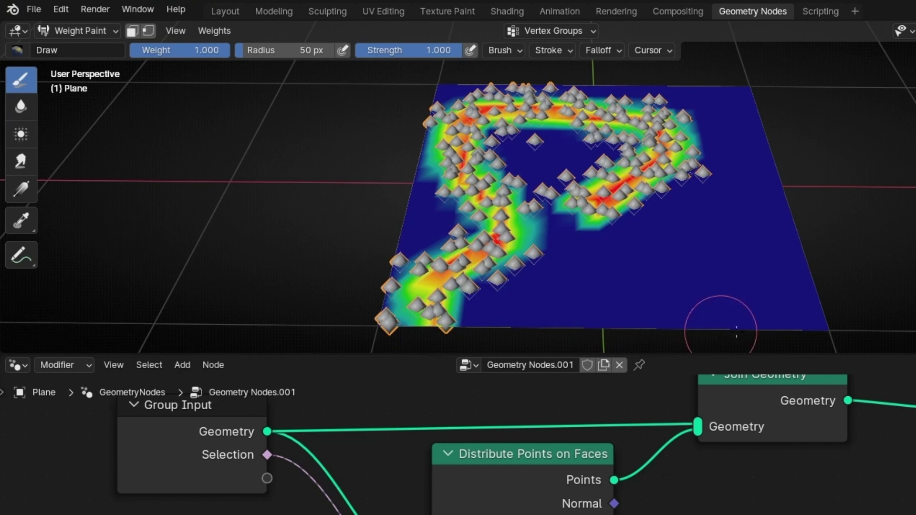
{"action": "mouse_move", "coordinate": [868, 330]}
{"action": "left_mouse_down"}
{"action": "mouse_move", "coordinate": [711, 305]}
{"action": "mouse_move", "coordinate": [662, 268]}
{"action": "mouse_move", "coordinate": [644, 225]}
{"action": "mouse_move", "coordinate": [602, 210]}
{"action": "left_mouse_up"}
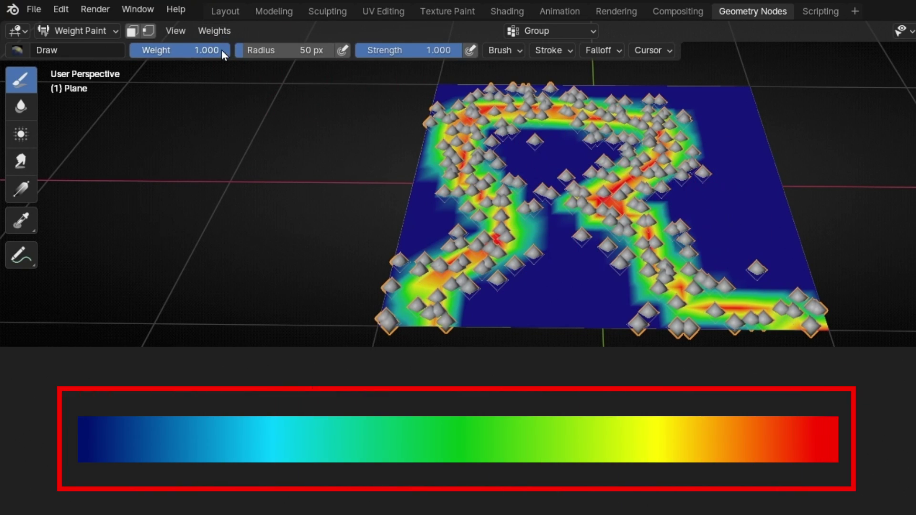
{"action": "left_click_drag", "start_coordinate": [222, 50], "coordinate": [176, 50]}
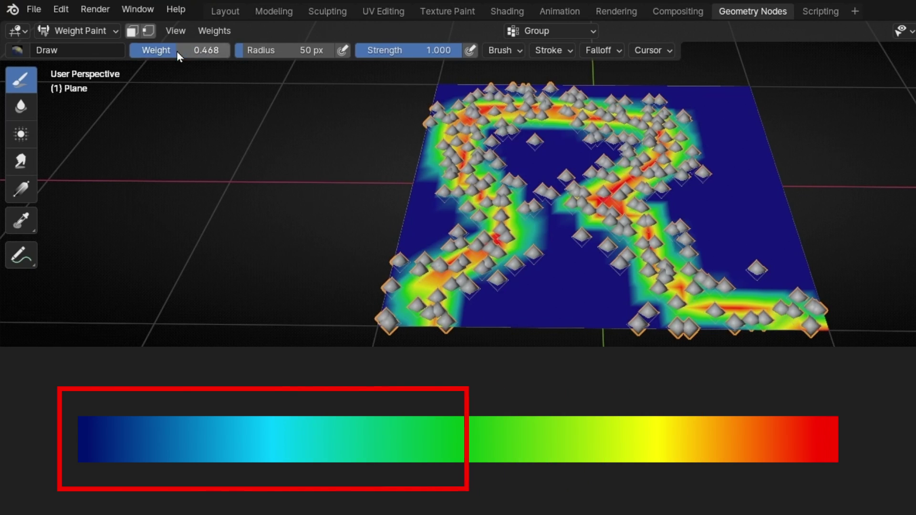
{"action": "mouse_move", "coordinate": [758, 188]}
{"action": "left_mouse_down"}
{"action": "mouse_move", "coordinate": [758, 112]}
{"action": "mouse_move", "coordinate": [770, 160]}
{"action": "mouse_move", "coordinate": [748, 119]}
{"action": "left_mouse_up"}
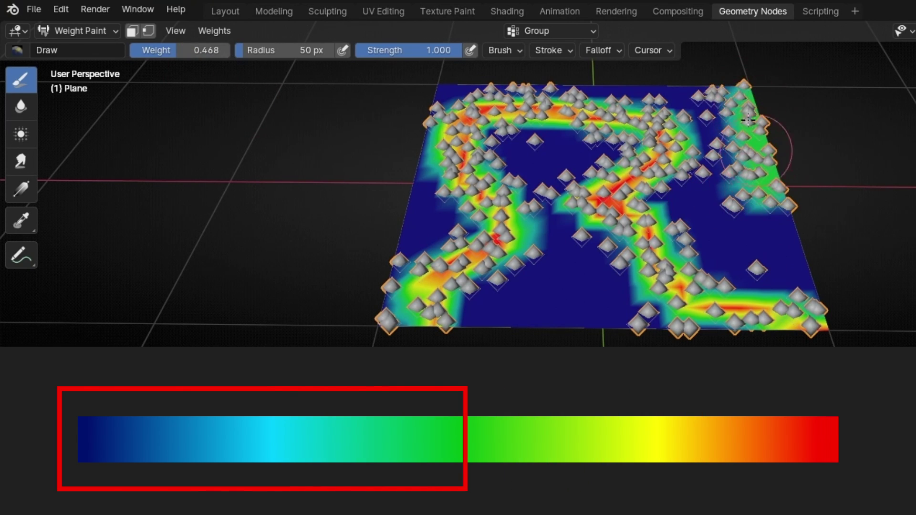
- Paint over the weighted areas at weight 0.000 and delete the vertex group Group
{"action": "left_click_drag", "start_coordinate": [186, 49], "coordinate": [130, 50]}
{"action": "mouse_move", "coordinate": [772, 217]}
{"action": "left_mouse_down"}
{"action": "mouse_move", "coordinate": [759, 87]}
{"action": "mouse_move", "coordinate": [757, 176]}
{"action": "mouse_move", "coordinate": [736, 102]}
{"action": "mouse_move", "coordinate": [726, 256]}
{"action": "left_mouse_up"}
{"action": "mouse_move", "coordinate": [334, 183]}
{"action": "left_mouse_down"}
{"action": "mouse_move", "coordinate": [572, 187]}
{"action": "mouse_move", "coordinate": [665, 204]}
{"action": "mouse_move", "coordinate": [625, 244]}
{"action": "mouse_move", "coordinate": [405, 301]}
{"action": "mouse_move", "coordinate": [390, 320]}
{"action": "mouse_move", "coordinate": [480, 296]}
{"action": "mouse_move", "coordinate": [853, 307]}
{"action": "left_mouse_up"}
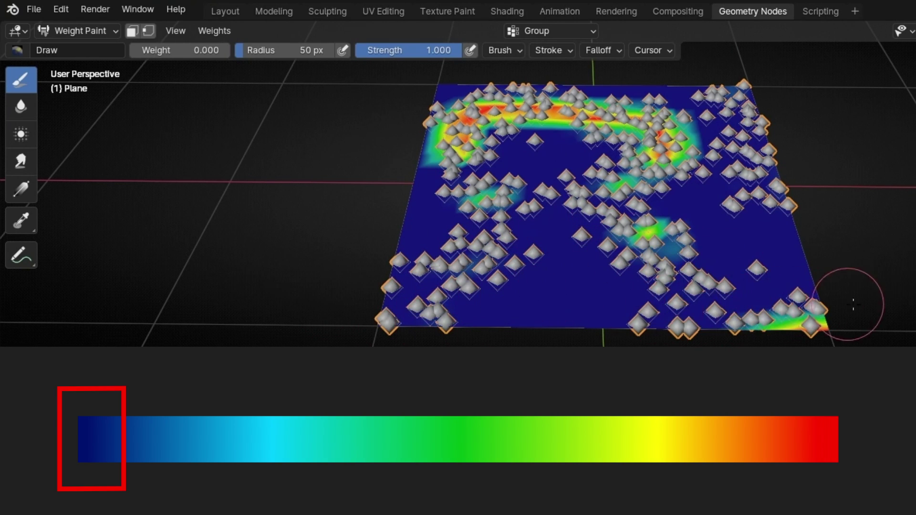
{"action": "mouse_move", "coordinate": [502, 228]}
{"action": "left_mouse_down"}
{"action": "mouse_move", "coordinate": [513, 198]}
{"action": "mouse_move", "coordinate": [677, 145]}
{"action": "mouse_move", "coordinate": [668, 129]}
{"action": "mouse_move", "coordinate": [577, 126]}
{"action": "mouse_move", "coordinate": [635, 107]}
{"action": "left_mouse_up"}
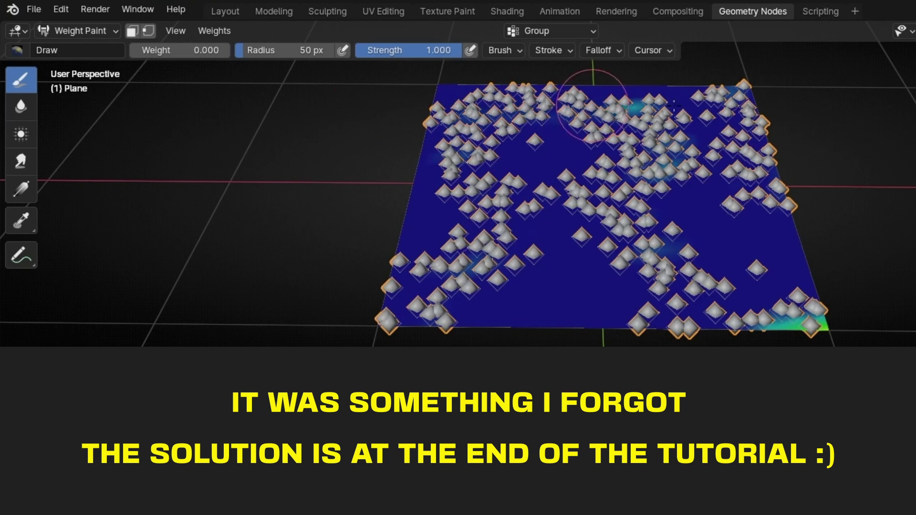
{"action": "left_click_drag", "start_coordinate": [685, 299], "coordinate": [858, 253]}
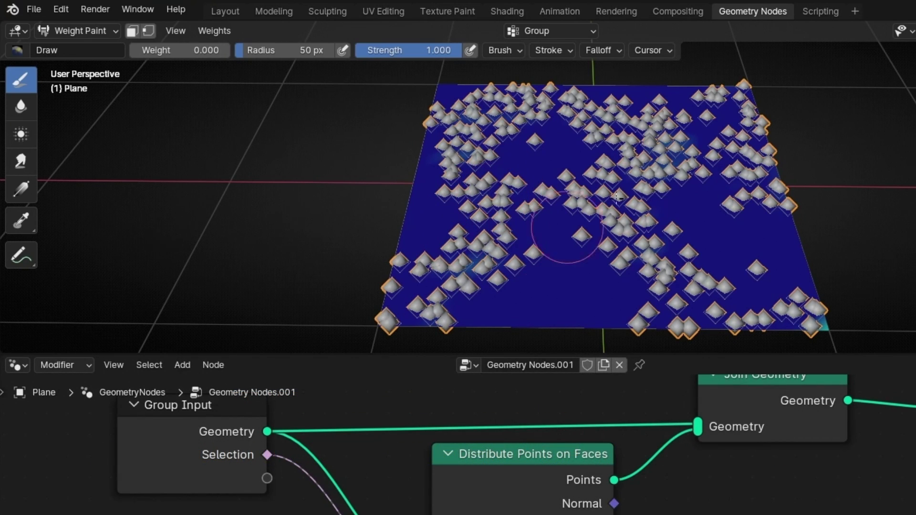
{"action": "left_click", "coordinate": [564, 33]}
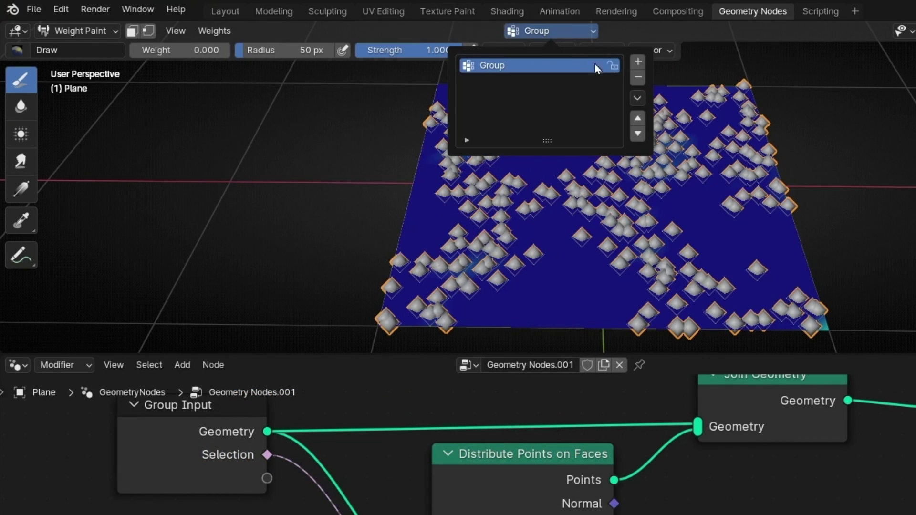
{"action": "left_click", "coordinate": [639, 83]}
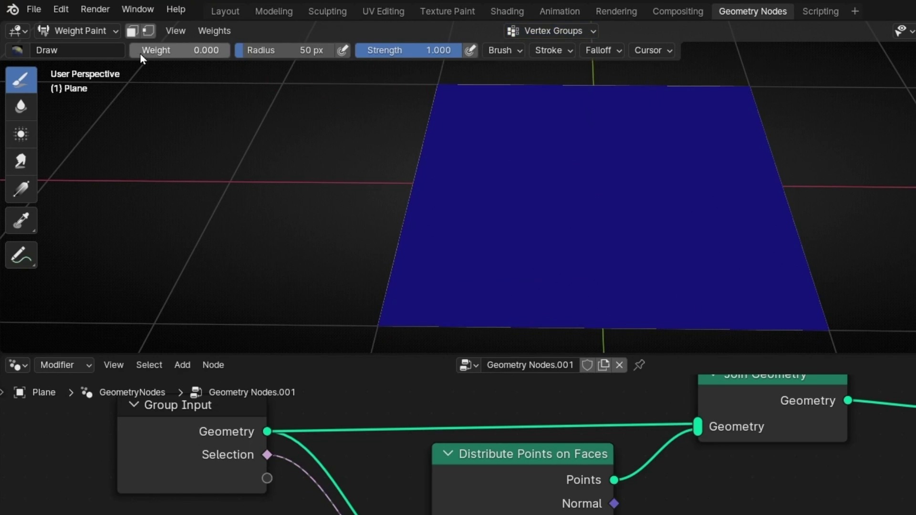
- Paint three full-width bands of increasing weight on the plane, from 0.418 at the back to 1.000 near the front
{"action": "left_click_drag", "start_coordinate": [139, 53], "coordinate": [174, 53]}
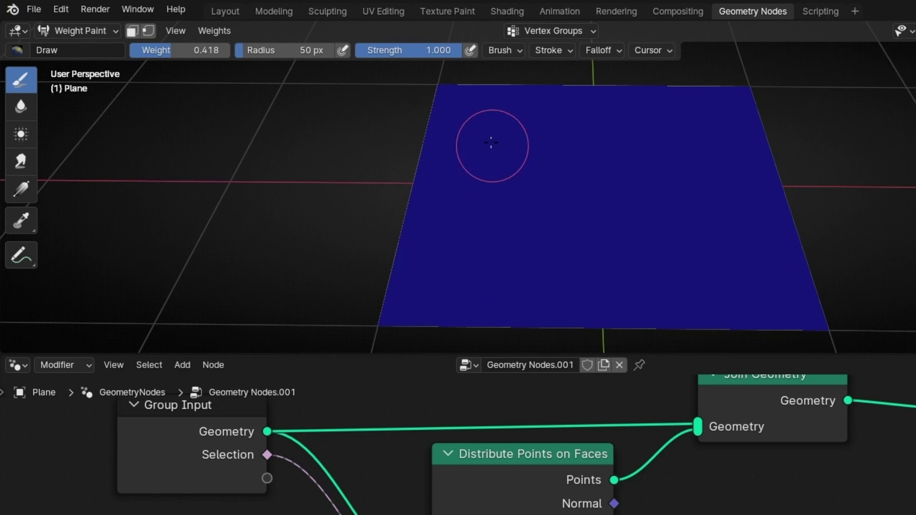
{"action": "left_click_drag", "start_coordinate": [431, 92], "coordinate": [758, 95]}
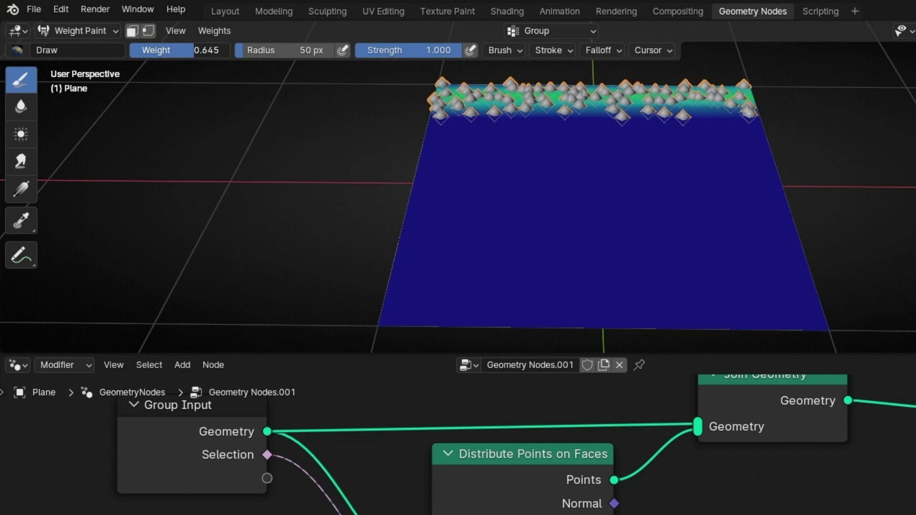
{"action": "left_click_drag", "start_coordinate": [193, 50], "coordinate": [204, 50]}
{"action": "left_click_drag", "start_coordinate": [405, 159], "coordinate": [806, 170]}
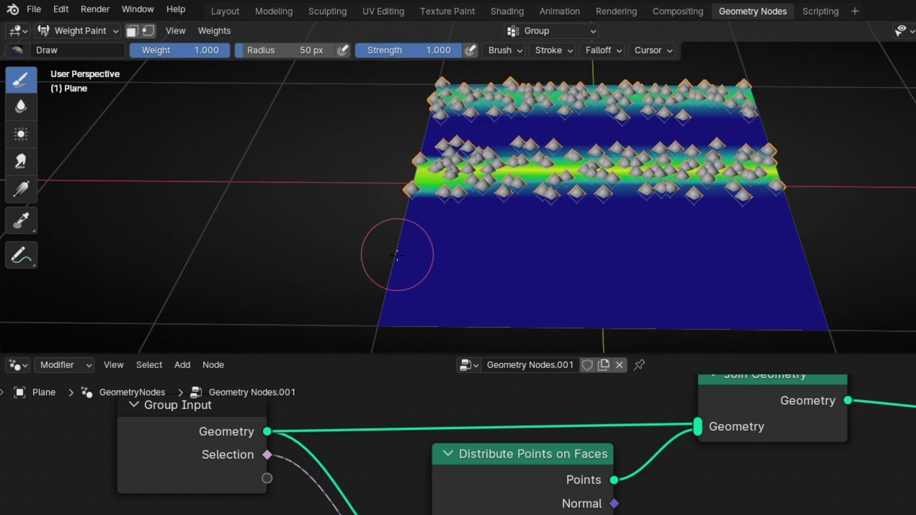
{"action": "mouse_move", "coordinate": [395, 258]}
{"action": "left_mouse_down"}
{"action": "mouse_move", "coordinate": [513, 266]}
{"action": "mouse_move", "coordinate": [831, 267]}
{"action": "left_mouse_up"}
{"action": "mouse_move", "coordinate": [366, 292]}
{"action": "left_mouse_down"}
{"action": "mouse_move", "coordinate": [839, 290]}
{"action": "mouse_move", "coordinate": [913, 313]}
{"action": "left_mouse_up"}
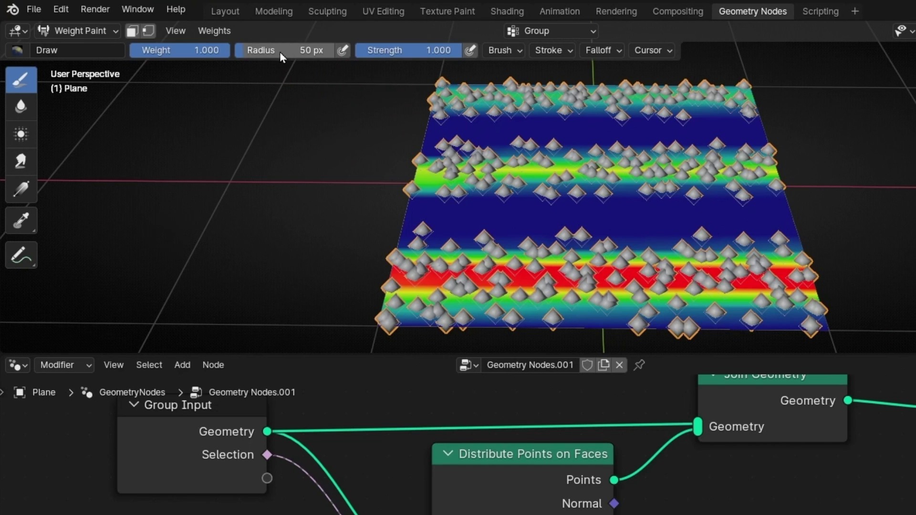
- Paint a large spot over the plane's centre with a 349 px brush radius, and reduce the radius to 121 px
{"action": "left_click_drag", "start_coordinate": [279, 50], "coordinate": [308, 50]}
{"action": "left_click_drag", "start_coordinate": [608, 184], "coordinate": [615, 190]}
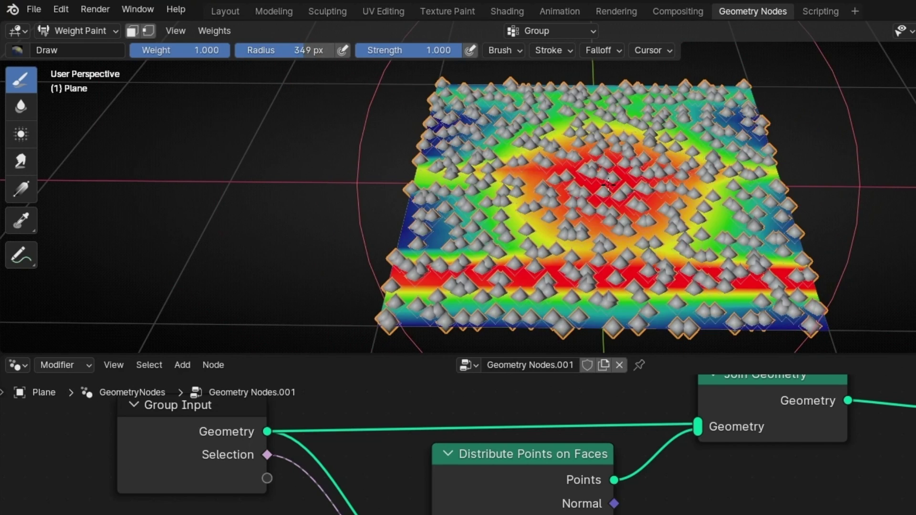
{"action": "left_click_drag", "start_coordinate": [311, 54], "coordinate": [284, 54]}
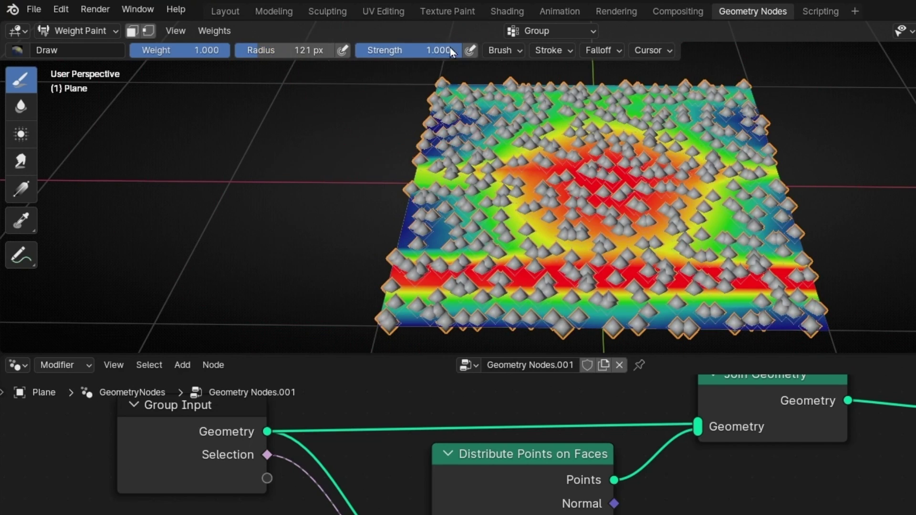
- Delete the vertex group and dab the plane with a 46 px brush, at full strength on the left and 0.320 on the right
{"action": "left_click", "coordinate": [554, 29]}
{"action": "left_click", "coordinate": [633, 76]}
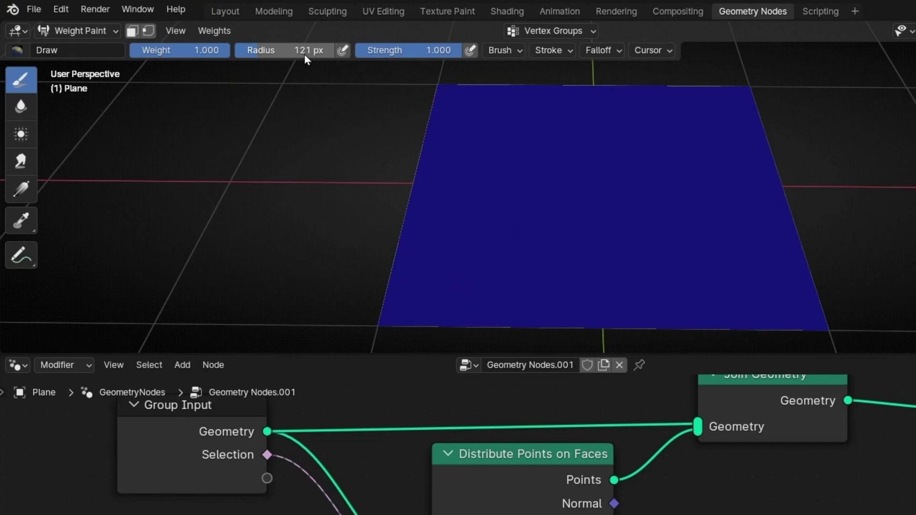
{"action": "left_click_drag", "start_coordinate": [246, 52], "coordinate": [240, 53]}
{"action": "left_click", "coordinate": [493, 180]}
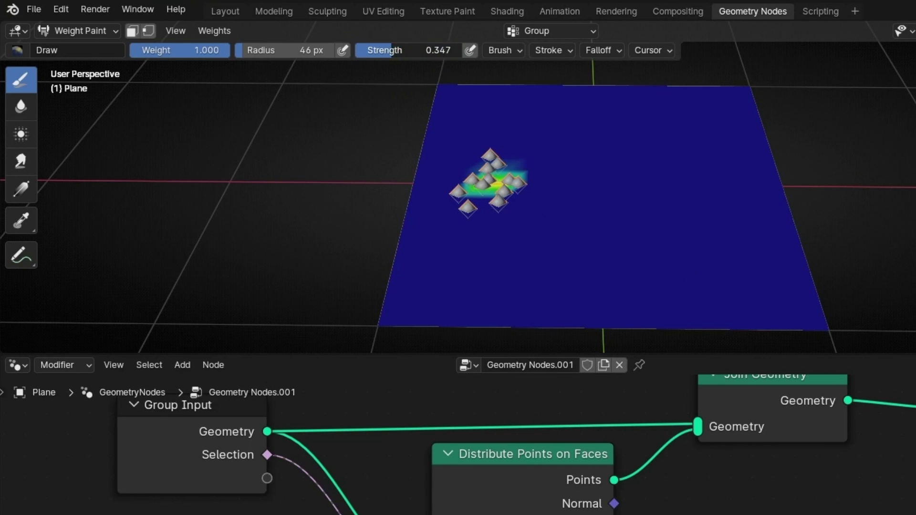
{"action": "left_click_drag", "start_coordinate": [410, 50], "coordinate": [406, 50]}
{"action": "left_click", "coordinate": [656, 191]}
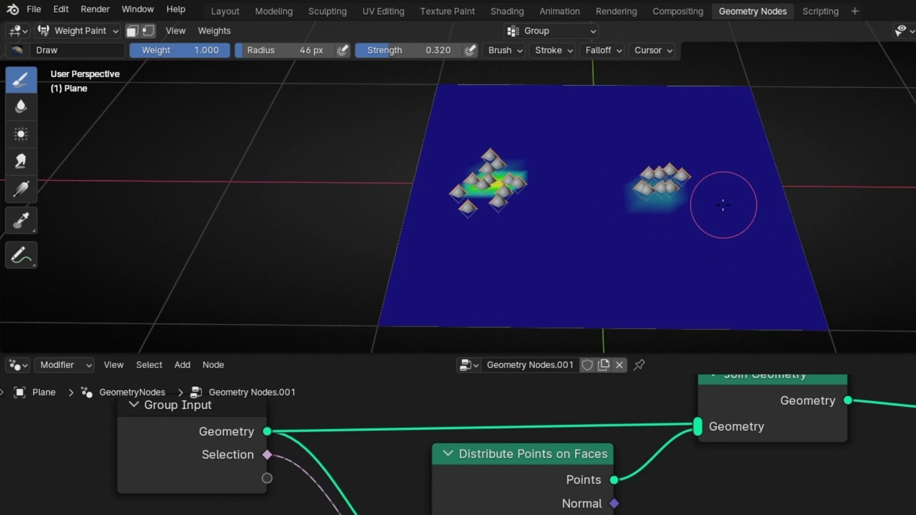
- Paint spots at brush strength 0.613 near the plane's middle and 1.000 near its front-right area
{"action": "scroll", "coordinate": [689, 248], "scroll_direction": "up", "scroll_amount": 3}
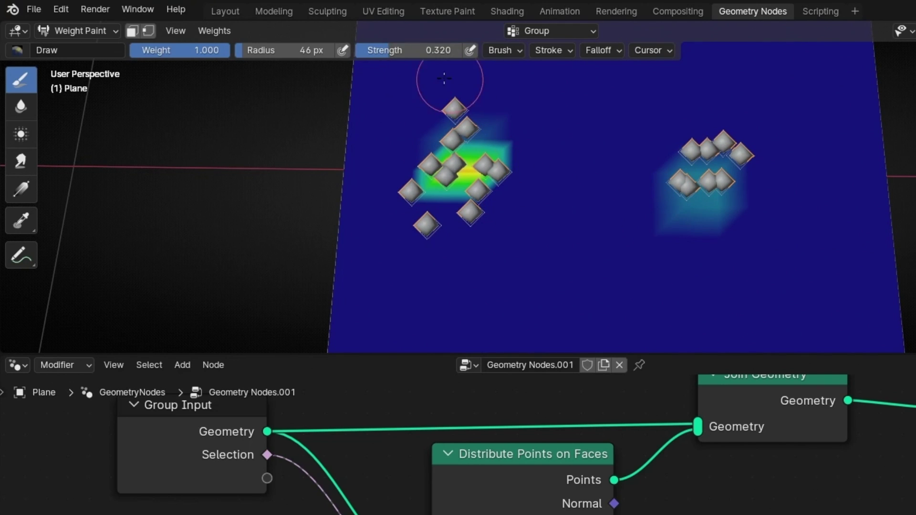
{"action": "left_click_drag", "start_coordinate": [390, 50], "coordinate": [421, 51]}
{"action": "left_click", "coordinate": [574, 263]}
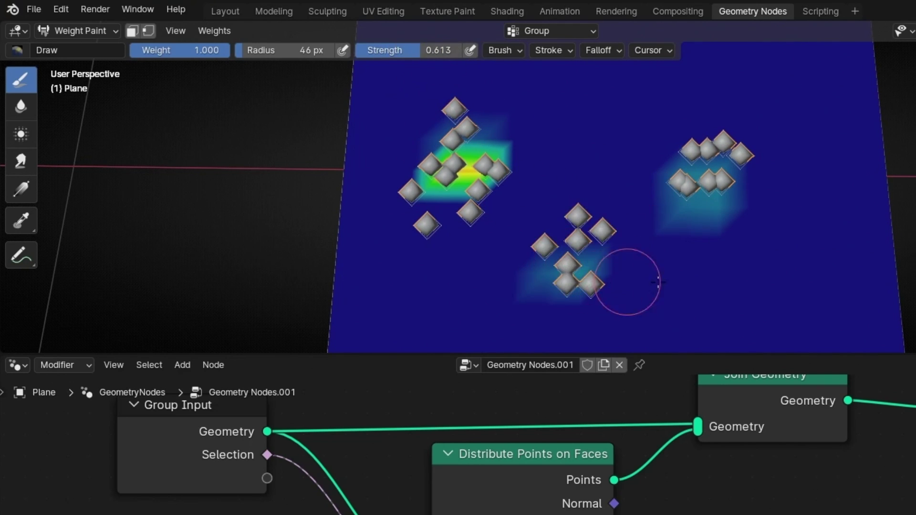
{"action": "mouse_move", "coordinate": [548, 267]}
{"action": "left_mouse_down"}
{"action": "mouse_move", "coordinate": [536, 266]}
{"action": "mouse_move", "coordinate": [556, 270]}
{"action": "left_mouse_up"}
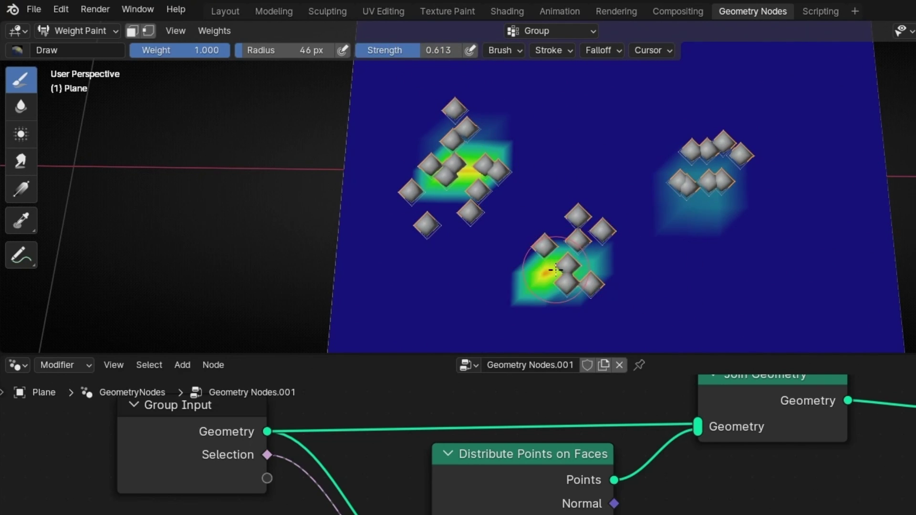
{"action": "left_click_drag", "start_coordinate": [428, 51], "coordinate": [461, 50]}
{"action": "left_click_drag", "start_coordinate": [685, 255], "coordinate": [817, 287]}
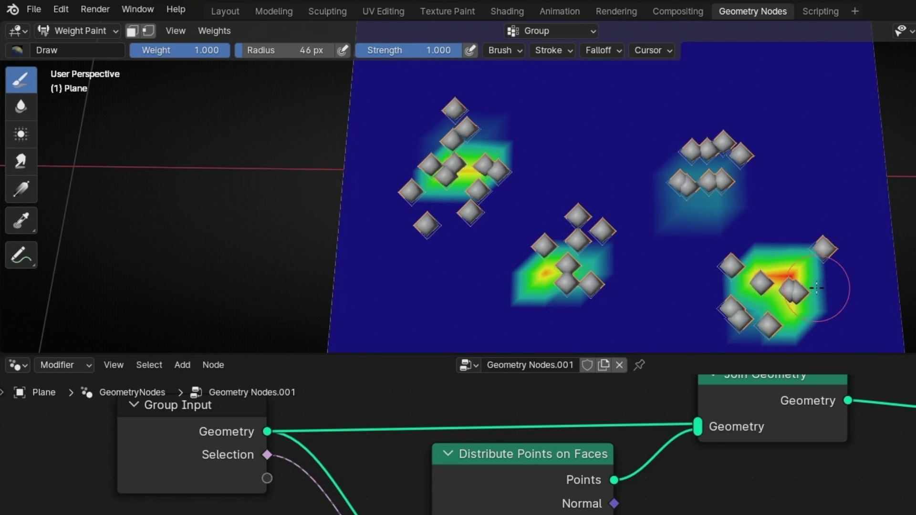
- Delete the vertex group Group to clear all the painted spots
{"action": "left_click", "coordinate": [568, 32]}
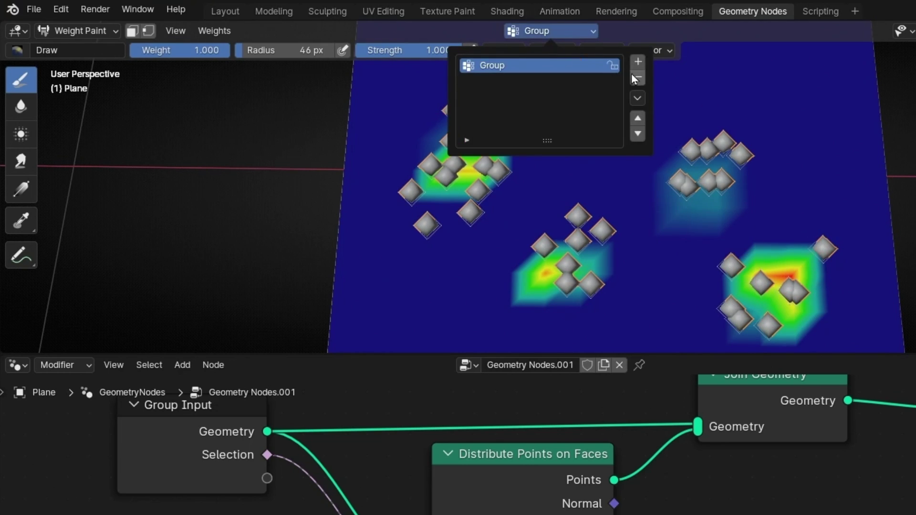
{"action": "left_click", "coordinate": [635, 77]}
{"action": "scroll", "coordinate": [593, 225], "scroll_direction": "down", "scroll_amount": 4}
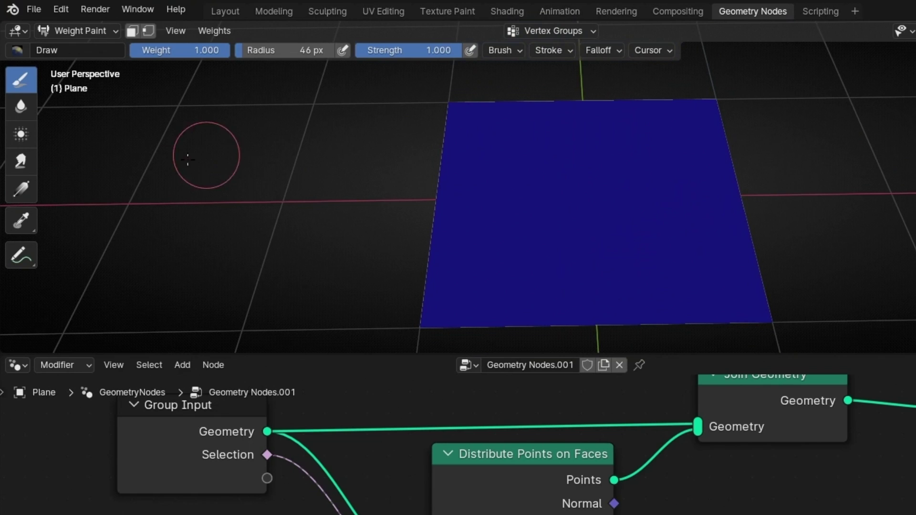
- Try a short linear weight gradient inward from the plane's left edge and undo it
{"action": "left_click", "coordinate": [21, 190]}
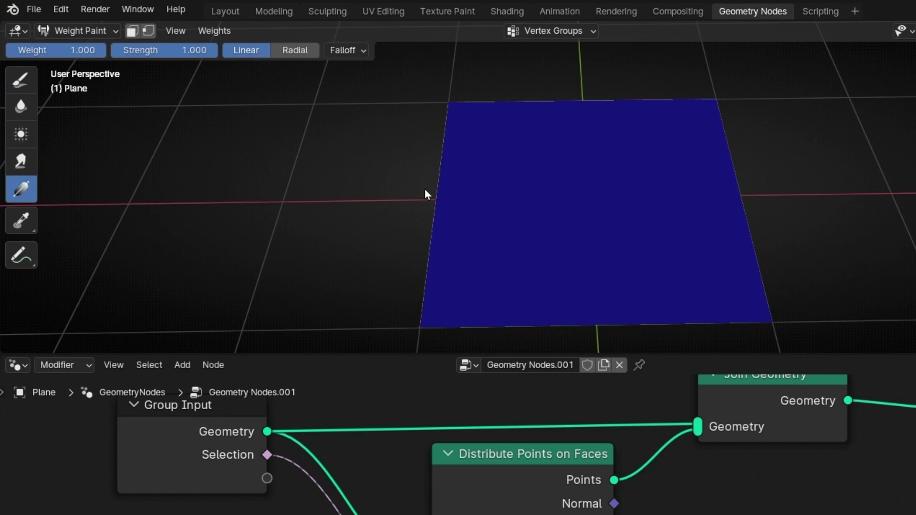
{"action": "left_click_drag", "start_coordinate": [437, 205], "coordinate": [482, 212]}
{"action": "key", "text": "ctrl+z"}
{"action": "key", "text": "ctrl+z"}
- Apply a radial weight gradient outward from the plane's centre at weight 1.000 and strength 1.000
{"action": "left_click", "coordinate": [296, 49]}
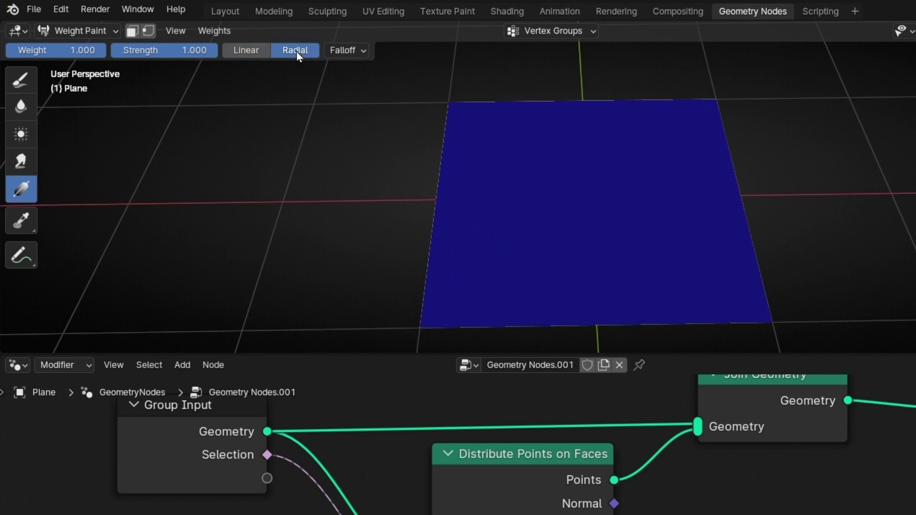
{"action": "left_click_drag", "start_coordinate": [593, 199], "coordinate": [667, 197]}
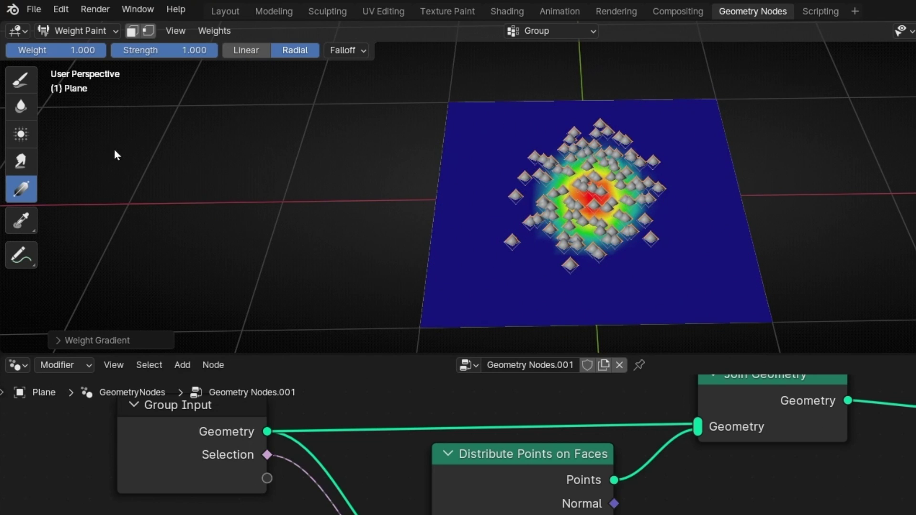
- Smear the central weights outward in several directions with a 46 px brush, forming arms toward the plane's edges and corners
{"action": "left_click", "coordinate": [15, 168]}
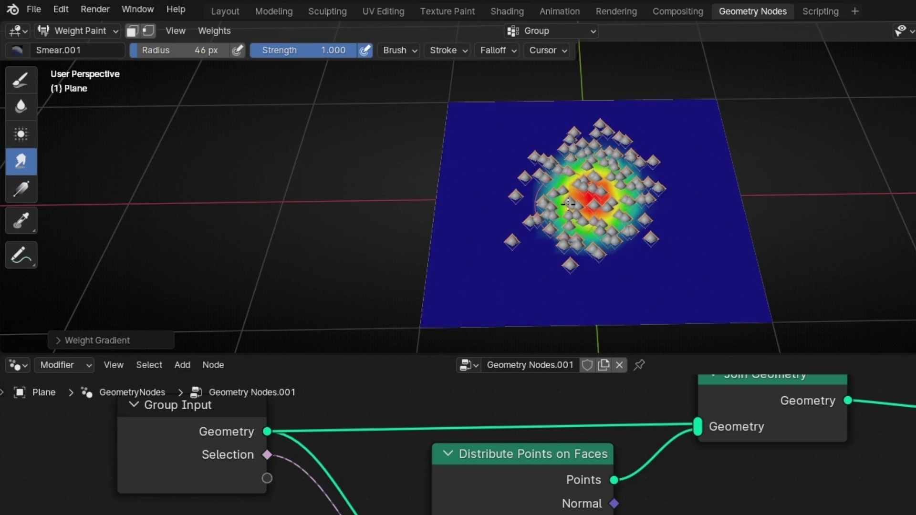
{"action": "left_click_drag", "start_coordinate": [568, 204], "coordinate": [460, 208]}
{"action": "left_click_drag", "start_coordinate": [525, 205], "coordinate": [479, 286]}
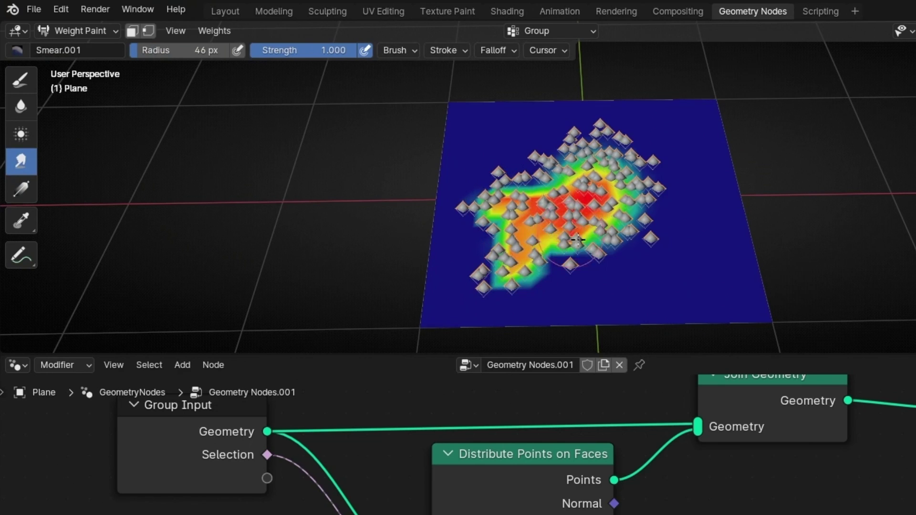
{"action": "left_click_drag", "start_coordinate": [578, 240], "coordinate": [635, 279]}
{"action": "mouse_move", "coordinate": [594, 210]}
{"action": "left_mouse_down"}
{"action": "mouse_move", "coordinate": [695, 212]}
{"action": "mouse_move", "coordinate": [737, 196]}
{"action": "left_mouse_up"}
{"action": "left_click_drag", "start_coordinate": [615, 163], "coordinate": [668, 112]}
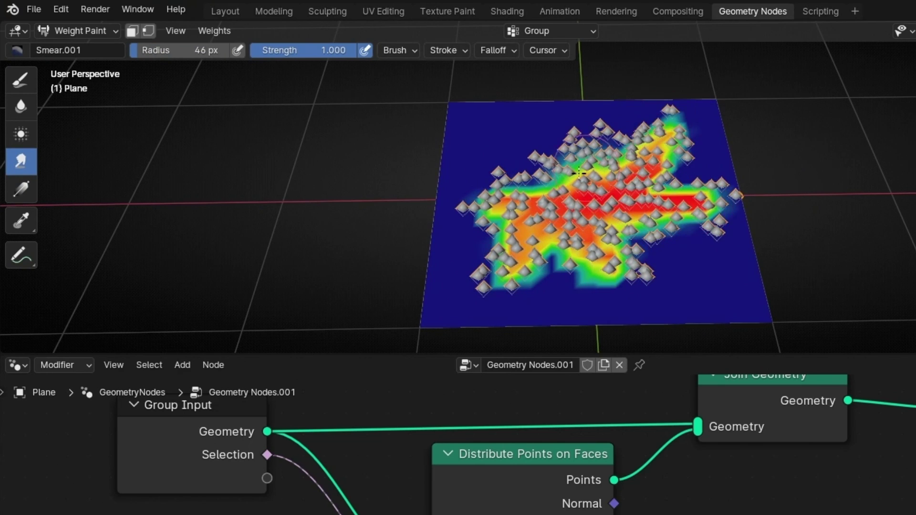
{"action": "left_click_drag", "start_coordinate": [579, 173], "coordinate": [527, 152]}
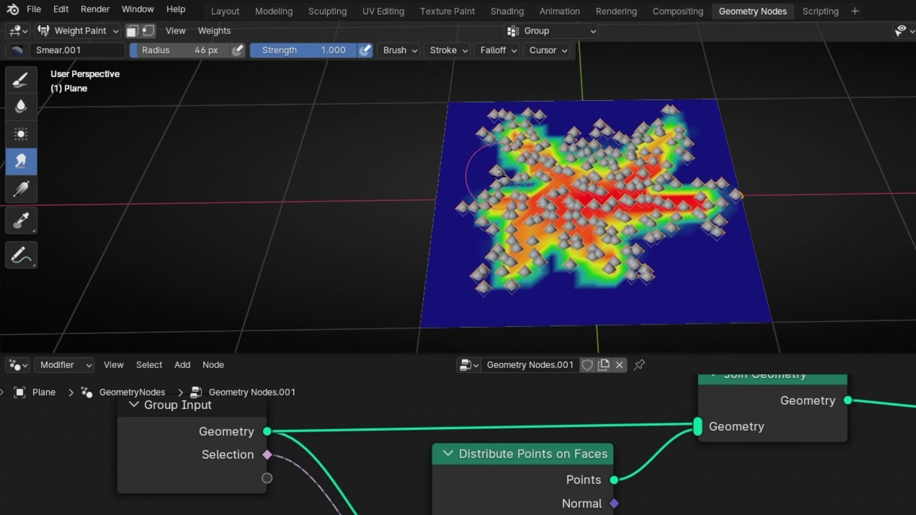
- Blur the star-shaped weights along their outer edges with a 46 px brush at strength 1.000
{"action": "left_click", "coordinate": [20, 137]}
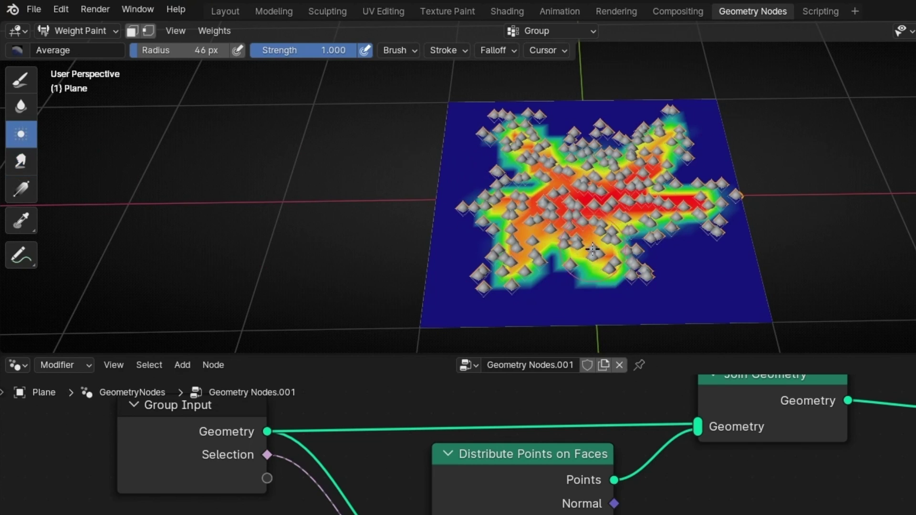
{"action": "scroll", "coordinate": [592, 248], "scroll_direction": "up", "scroll_amount": 6}
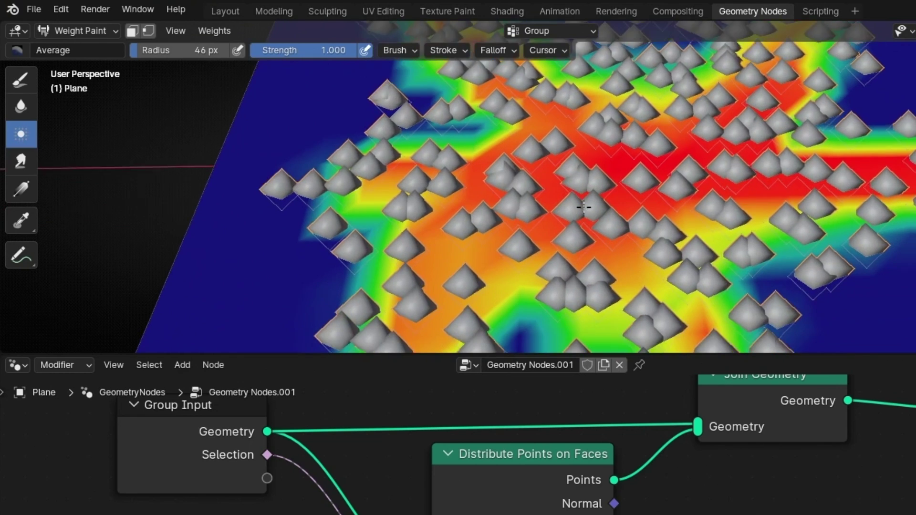
{"action": "middle_click_drag", "start_coordinate": [583, 207], "coordinate": [575, 144], "text": "shift"}
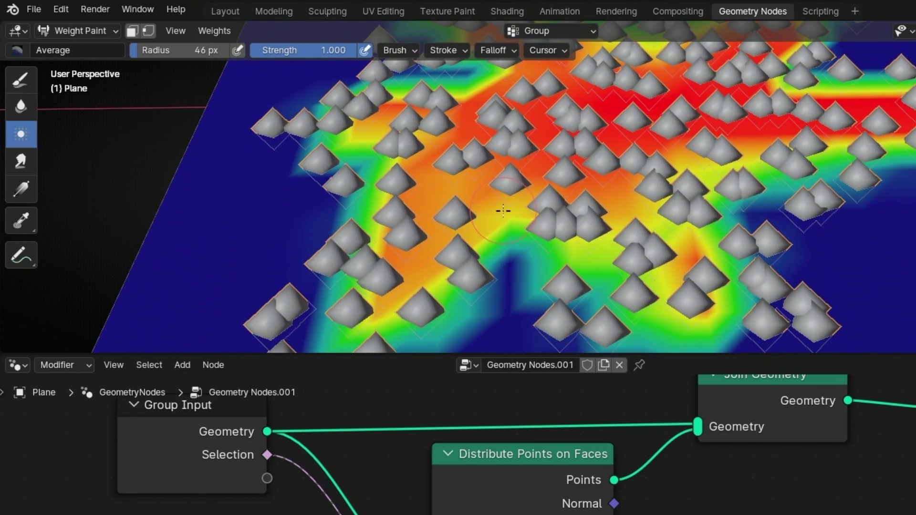
{"action": "scroll", "coordinate": [503, 210], "scroll_direction": "down", "scroll_amount": 4}
{"action": "left_click", "coordinate": [18, 104]}
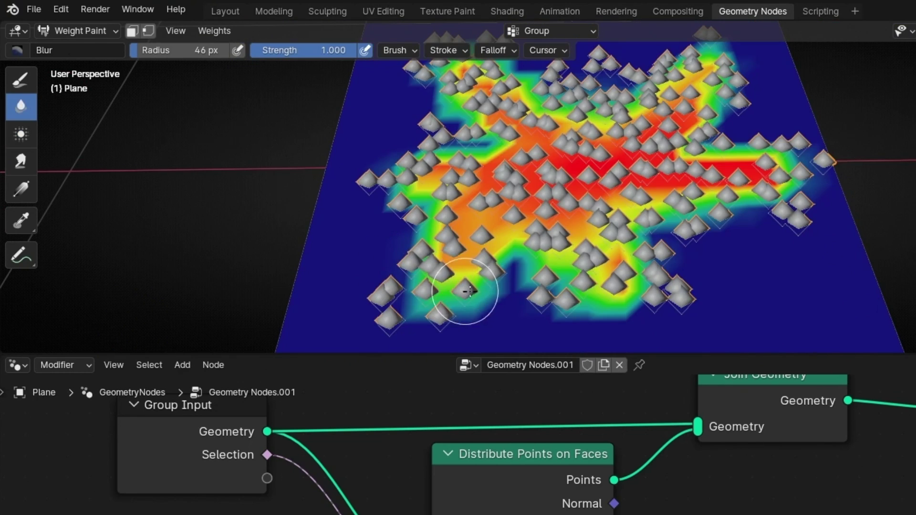
{"action": "mouse_move", "coordinate": [470, 291]}
{"action": "left_mouse_down"}
{"action": "mouse_move", "coordinate": [484, 266]}
{"action": "mouse_move", "coordinate": [410, 254]}
{"action": "mouse_move", "coordinate": [491, 253]}
{"action": "mouse_move", "coordinate": [455, 216]}
{"action": "mouse_move", "coordinate": [544, 263]}
{"action": "mouse_move", "coordinate": [479, 281]}
{"action": "mouse_move", "coordinate": [557, 296]}
{"action": "mouse_move", "coordinate": [650, 236]}
{"action": "mouse_move", "coordinate": [681, 257]}
{"action": "mouse_move", "coordinate": [666, 255]}
{"action": "mouse_move", "coordinate": [749, 196]}
{"action": "mouse_move", "coordinate": [689, 242]}
{"action": "mouse_move", "coordinate": [763, 160]}
{"action": "mouse_move", "coordinate": [721, 124]}
{"action": "mouse_move", "coordinate": [734, 145]}
{"action": "mouse_move", "coordinate": [699, 79]}
{"action": "mouse_move", "coordinate": [632, 100]}
{"action": "mouse_move", "coordinate": [517, 104]}
{"action": "mouse_move", "coordinate": [457, 176]}
{"action": "mouse_move", "coordinate": [448, 226]}
{"action": "mouse_move", "coordinate": [413, 229]}
{"action": "mouse_move", "coordinate": [419, 135]}
{"action": "mouse_move", "coordinate": [458, 119]}
{"action": "left_mouse_up"}
{"action": "mouse_move", "coordinate": [593, 153]}
{"action": "middle_mouse_down"}
{"action": "mouse_move", "coordinate": [527, 213]}
{"action": "mouse_move", "coordinate": [508, 179]}
{"action": "middle_mouse_up"}
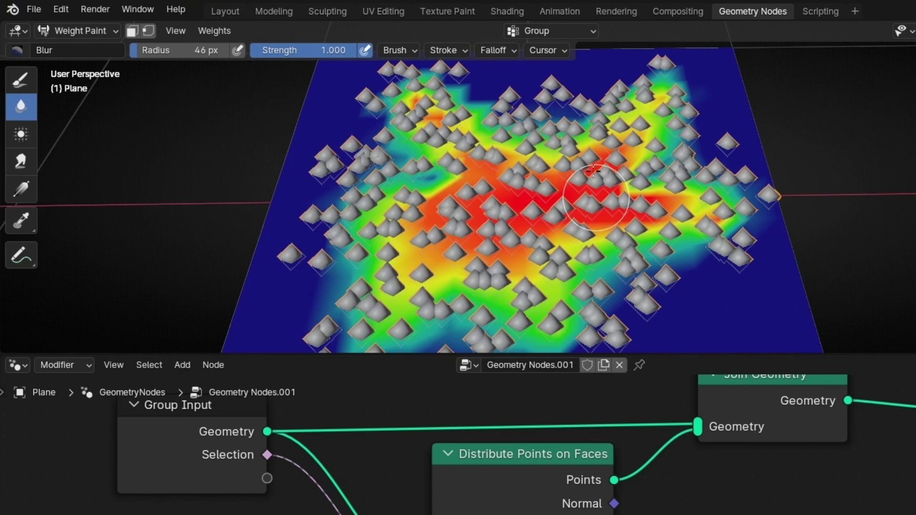
- Select all faces of the plane in Edit Mode and subdivide them twice
{"action": "left_click", "coordinate": [76, 30]}
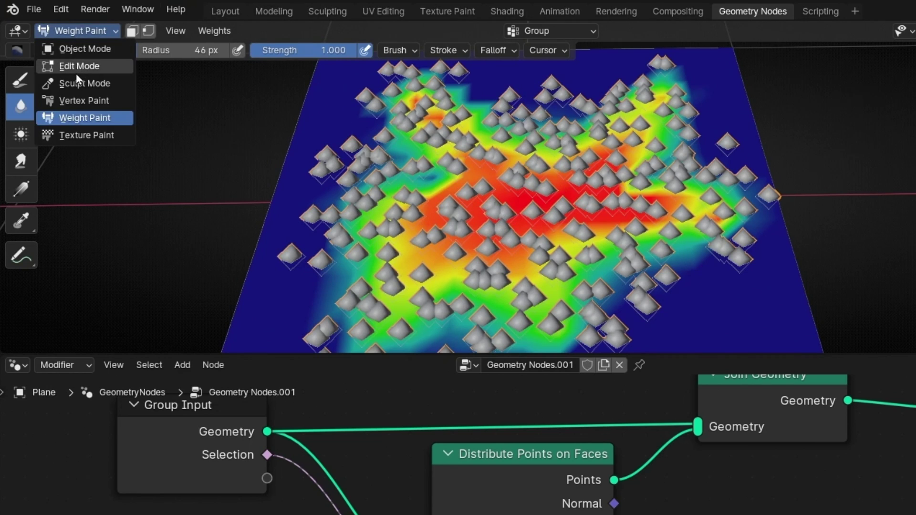
{"action": "left_click", "coordinate": [76, 67]}
{"action": "middle_click_drag", "start_coordinate": [520, 239], "coordinate": [510, 157]}
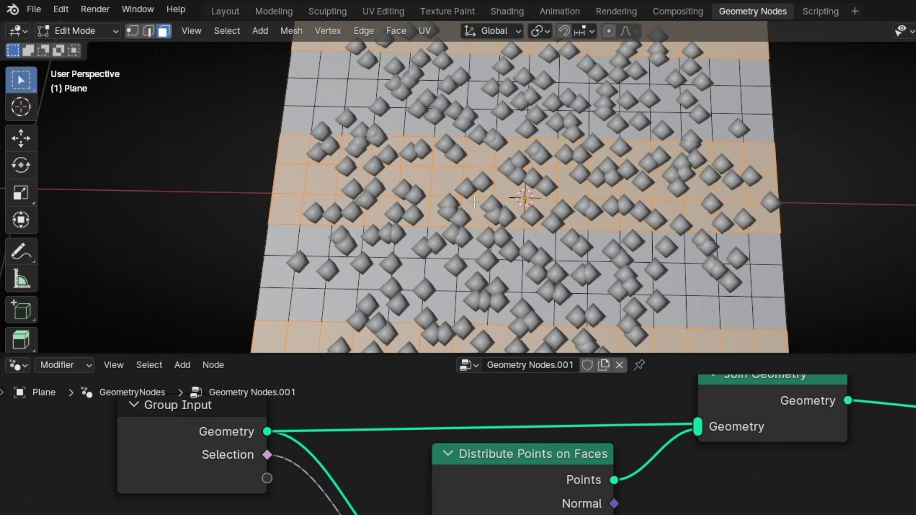
{"action": "scroll", "coordinate": [474, 203], "scroll_direction": "down", "scroll_amount": 3}
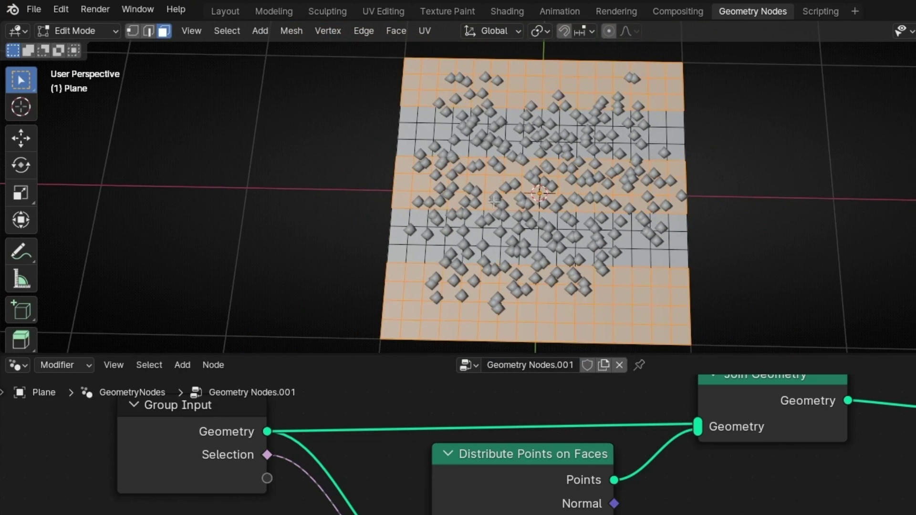
{"action": "key", "text": "a"}
{"action": "key", "text": "ctrl+f"}
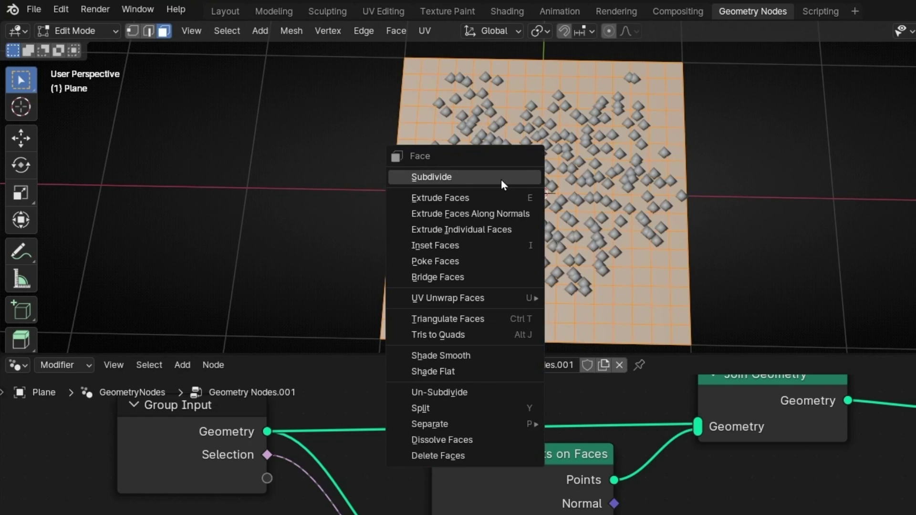
{"action": "left_click", "coordinate": [501, 180]}
{"action": "key", "text": "ctrl+f"}
{"action": "left_click", "coordinate": [501, 180]}
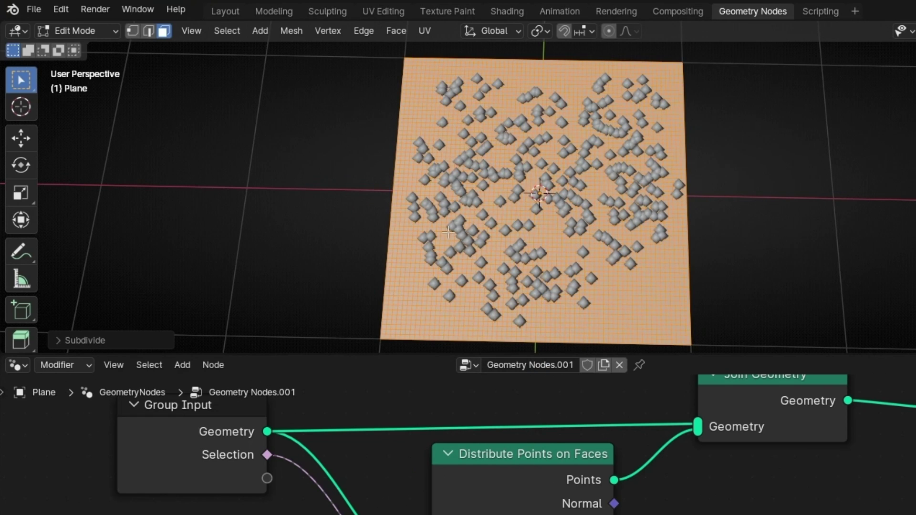
- In Weight Paint mode, paint three dabs and two short strokes near the plane's lower-right corner with a 17 px Draw brush at weight 1.000
{"action": "left_click", "coordinate": [63, 34]}
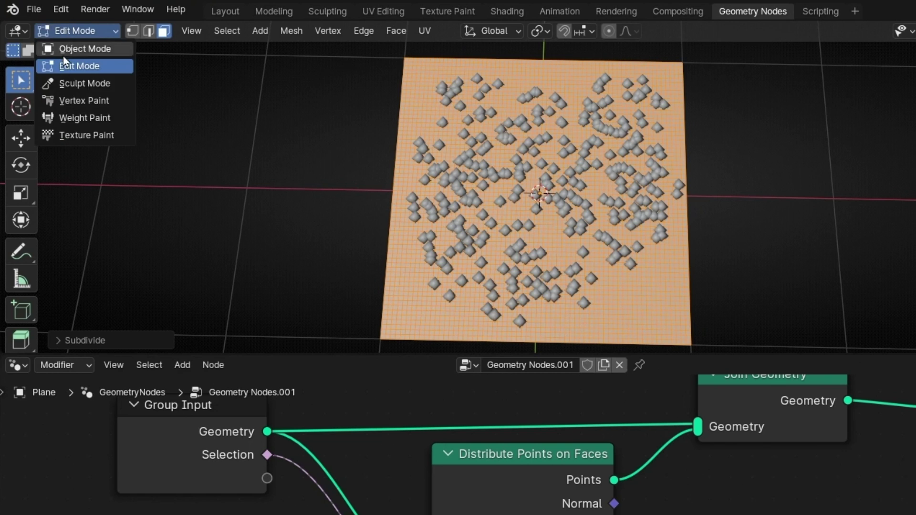
{"action": "left_click", "coordinate": [70, 116]}
{"action": "scroll", "coordinate": [530, 299], "scroll_direction": "up", "scroll_amount": 5}
{"action": "middle_click_drag", "start_coordinate": [529, 299], "coordinate": [482, 348]}
{"action": "middle_click_drag", "start_coordinate": [757, 256], "coordinate": [744, 188], "text": "shift"}
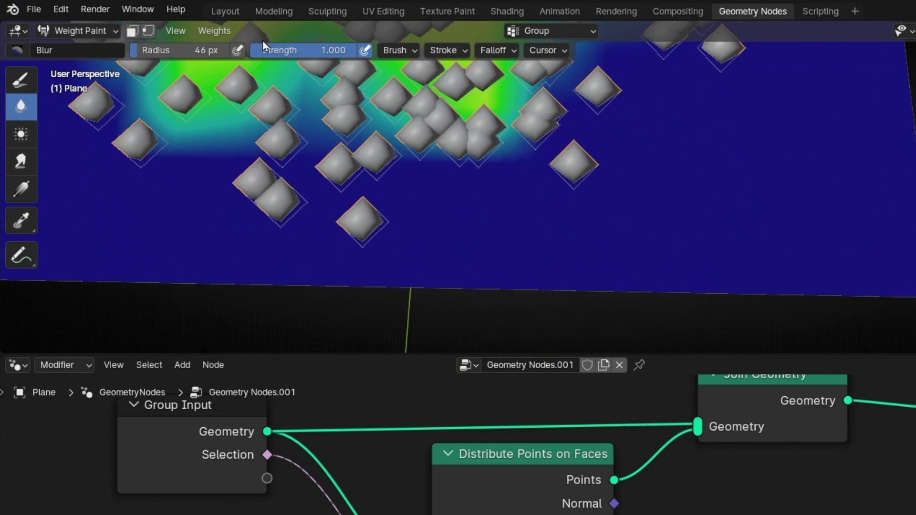
{"action": "left_click", "coordinate": [13, 84]}
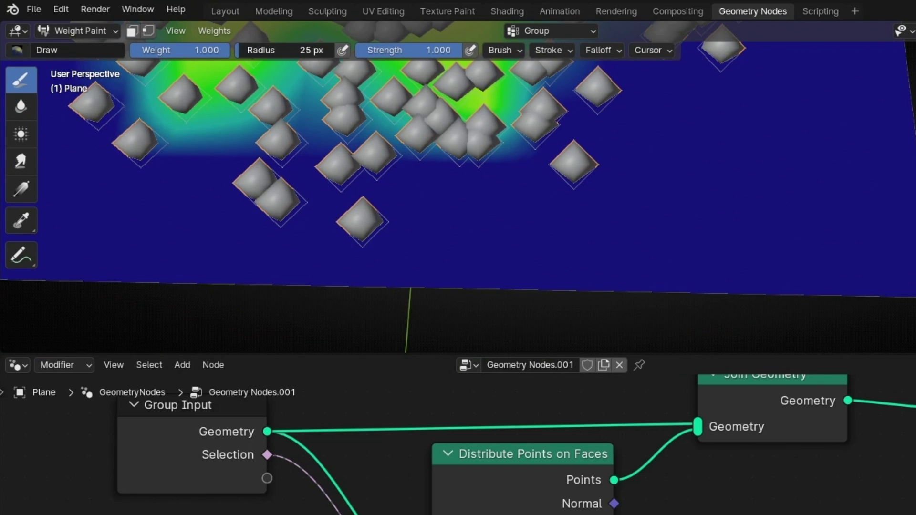
{"action": "left_click_drag", "start_coordinate": [287, 50], "coordinate": [267, 50]}
{"action": "scroll", "coordinate": [718, 180], "scroll_direction": "up", "scroll_amount": 5}
{"action": "scroll", "coordinate": [826, 206], "scroll_direction": "down", "scroll_amount": 2}
{"action": "left_click", "coordinate": [471, 184]}
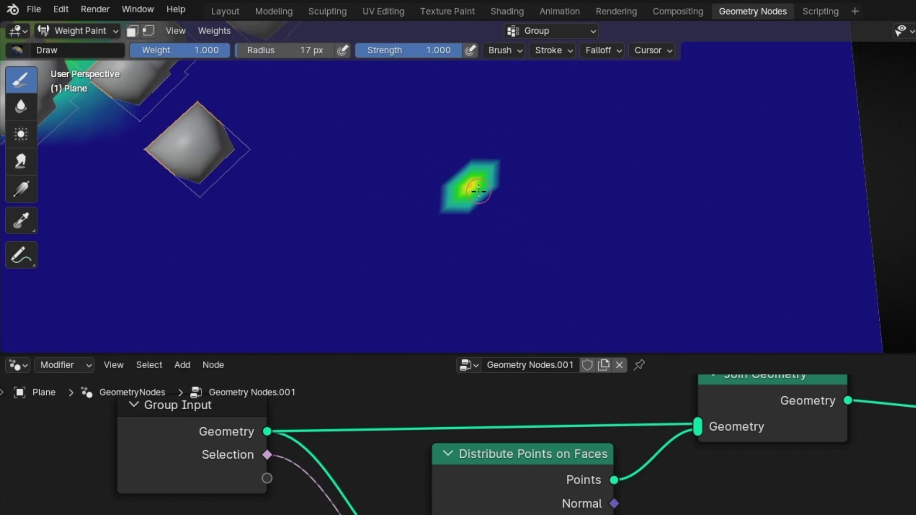
{"action": "left_click", "coordinate": [499, 216]}
{"action": "left_click", "coordinate": [528, 246]}
{"action": "left_click_drag", "start_coordinate": [608, 265], "coordinate": [621, 210]}
{"action": "mouse_move", "coordinate": [571, 158]}
{"action": "left_mouse_down"}
{"action": "mouse_move", "coordinate": [534, 155]}
{"action": "mouse_move", "coordinate": [535, 122]}
{"action": "left_mouse_up"}
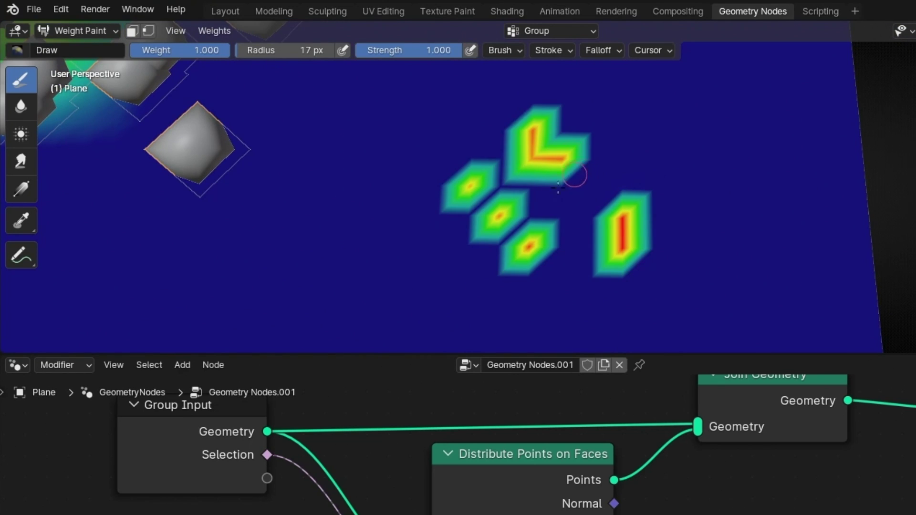
- Examine the subdivided mesh under the painted spots in Edit Mode and return to Weight Paint mode
{"action": "left_click", "coordinate": [97, 30]}
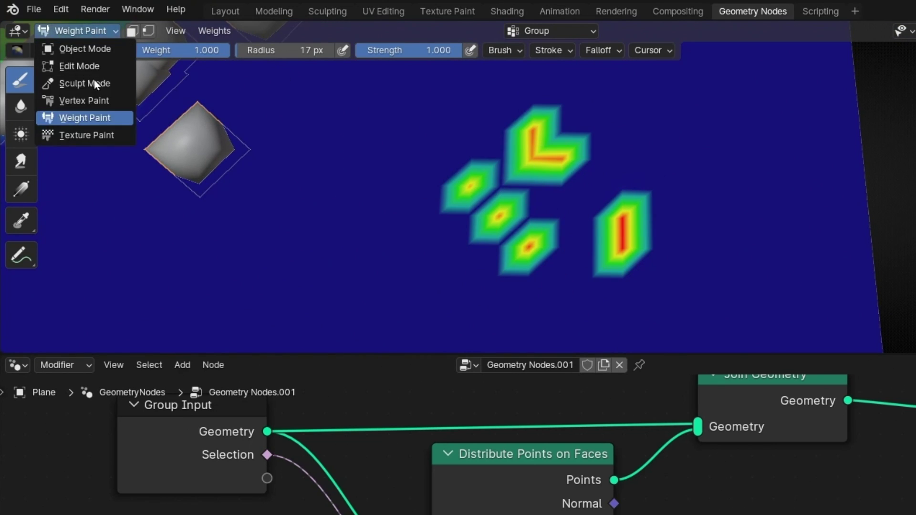
{"action": "left_click", "coordinate": [89, 67]}
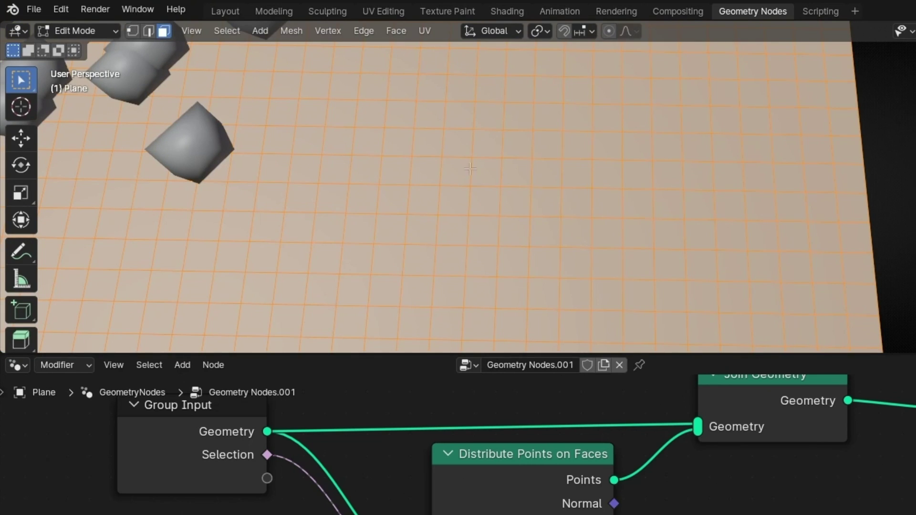
{"action": "left_click", "coordinate": [105, 31]}
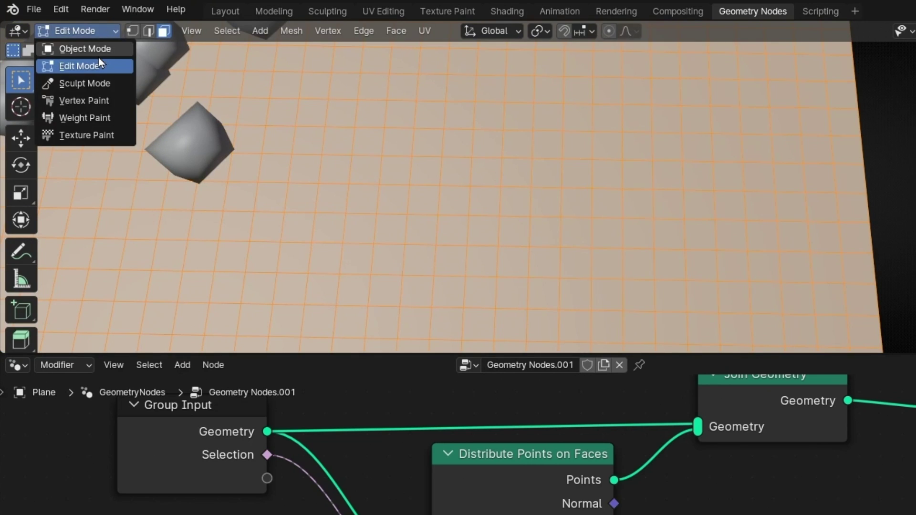
{"action": "left_click", "coordinate": [86, 118]}
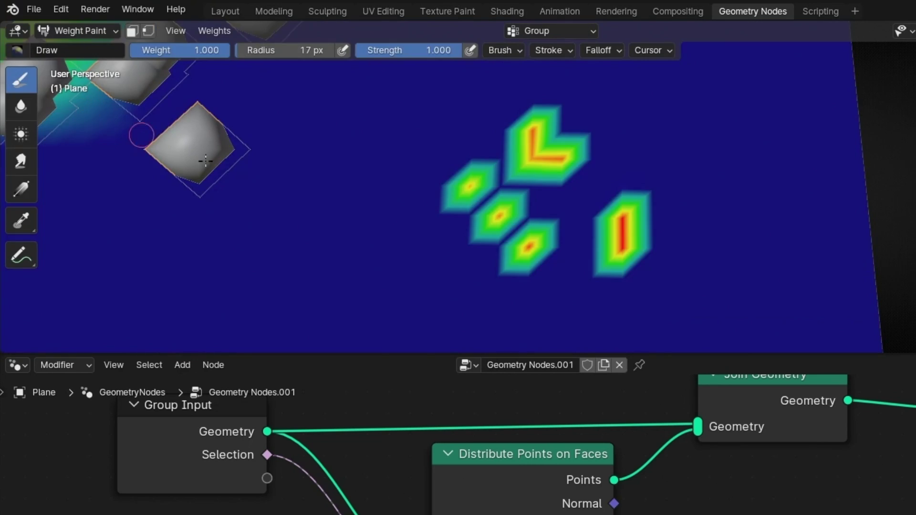
{"action": "scroll", "coordinate": [396, 237], "scroll_direction": "down", "scroll_amount": 8}
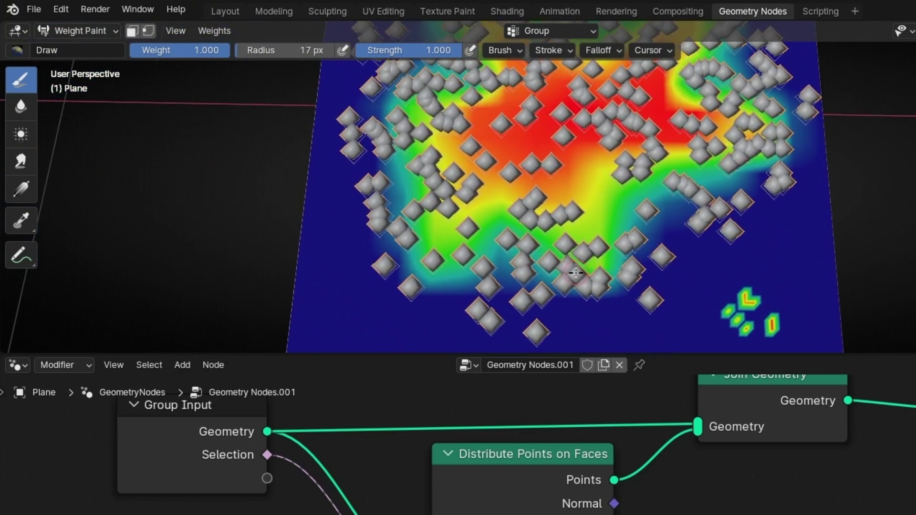
- Add a new mesh plane in Object Mode and move it to empty space beside the original plane
{"action": "middle_click_drag", "start_coordinate": [587, 261], "coordinate": [200, 216], "text": "shift"}
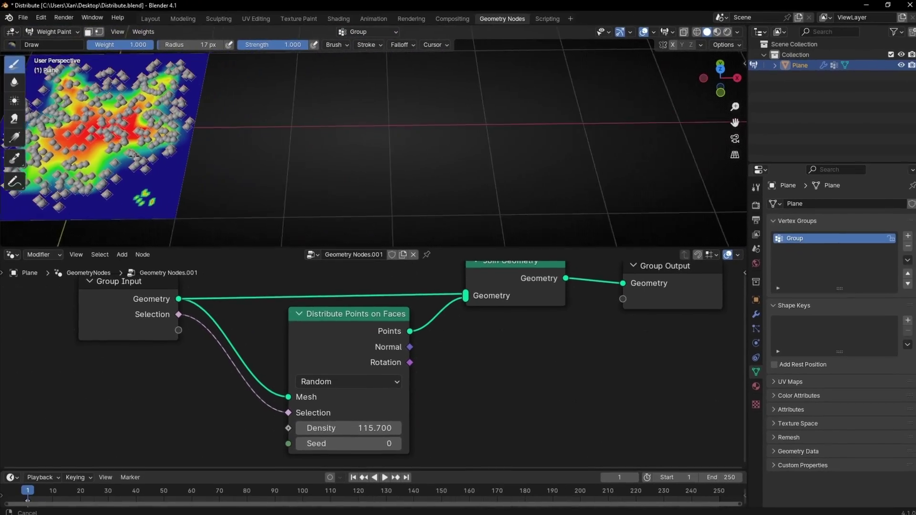
{"action": "middle_click_drag", "start_coordinate": [133, 156], "coordinate": [188, 136], "text": "shift"}
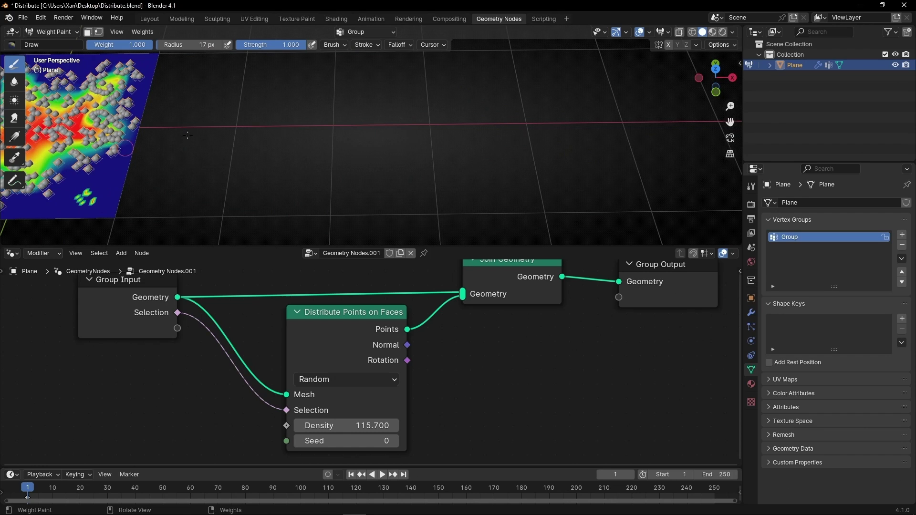
{"action": "left_click", "coordinate": [52, 31]}
{"action": "left_click", "coordinate": [48, 42]}
{"action": "left_click", "coordinate": [139, 33]}
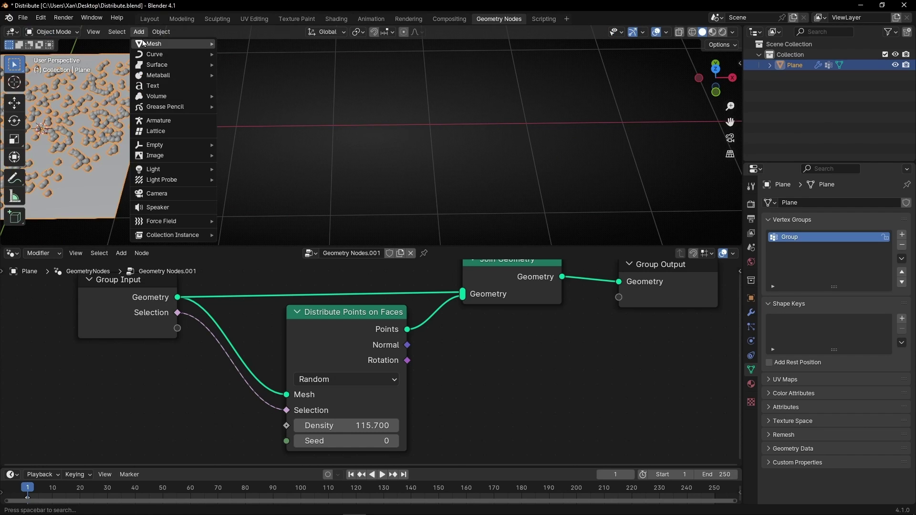
{"action": "mouse_move", "coordinate": [210, 44]}
{"action": "left_click", "coordinate": [239, 43]}
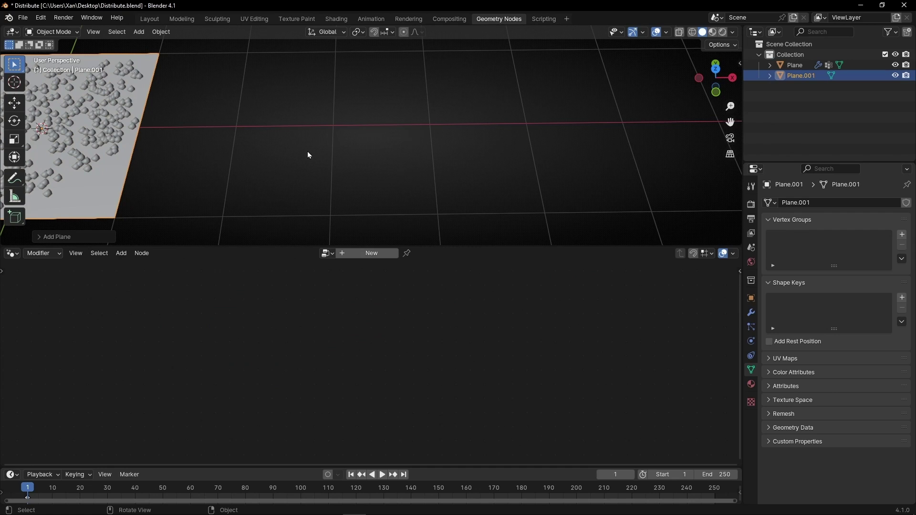
{"action": "key", "text": "g"}
{"action": "left_click", "coordinate": [389, 136]}
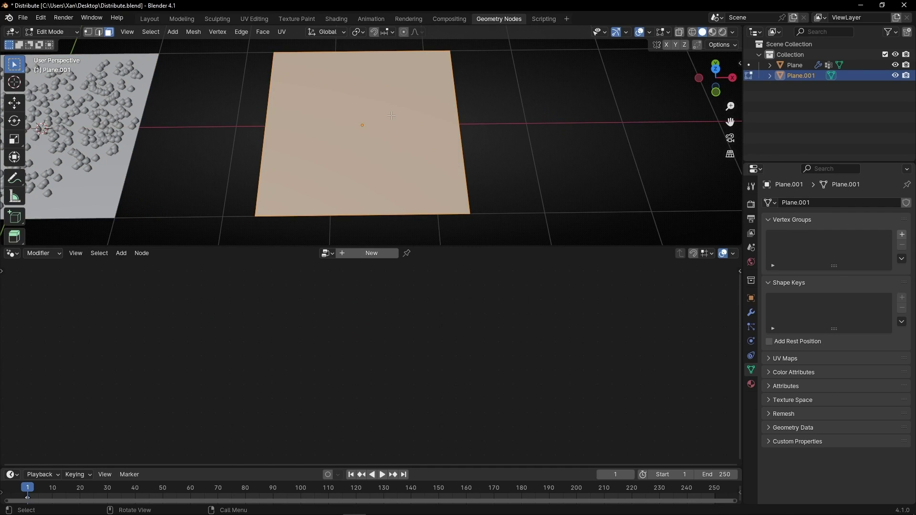
- Paint the new plane's upper-left corner vertex in Weight Paint mode with the 17 px Draw brush at weight 1.000
{"action": "left_click", "coordinate": [52, 32]}
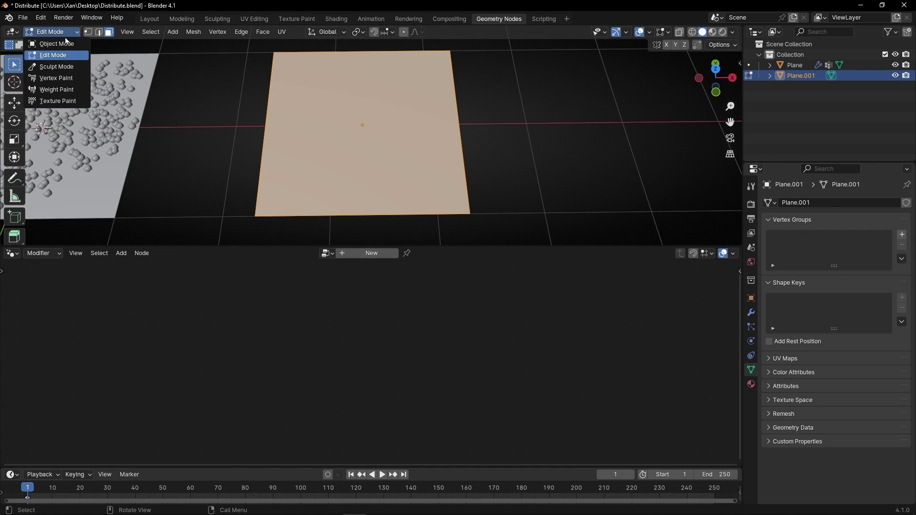
{"action": "left_click", "coordinate": [57, 90]}
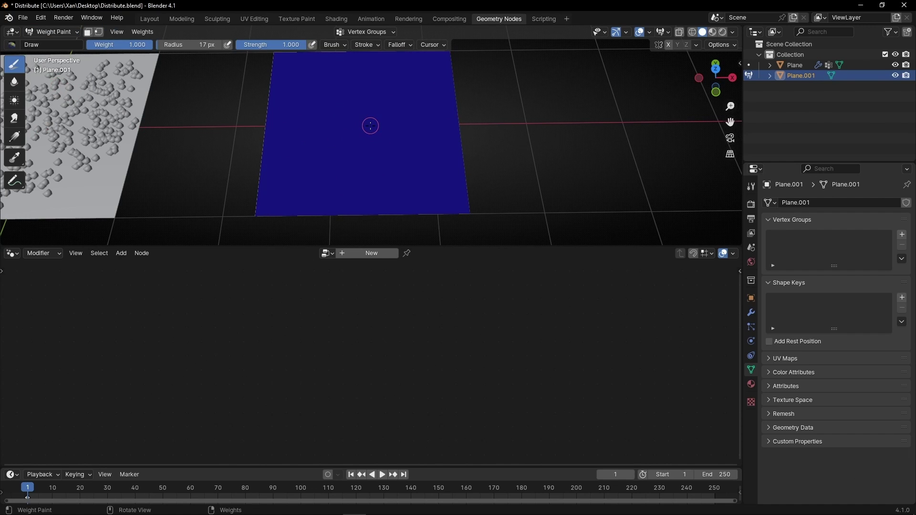
{"action": "left_click", "coordinate": [362, 139]}
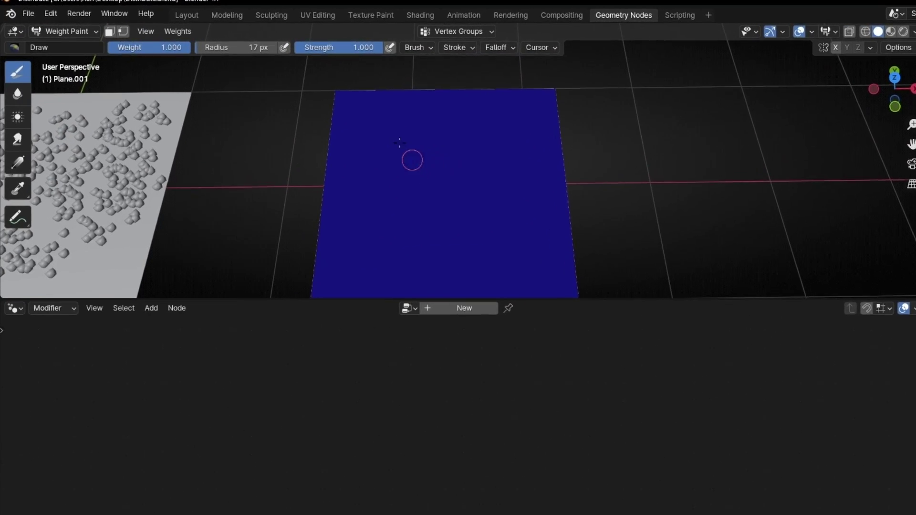
{"action": "left_click", "coordinate": [393, 100]}
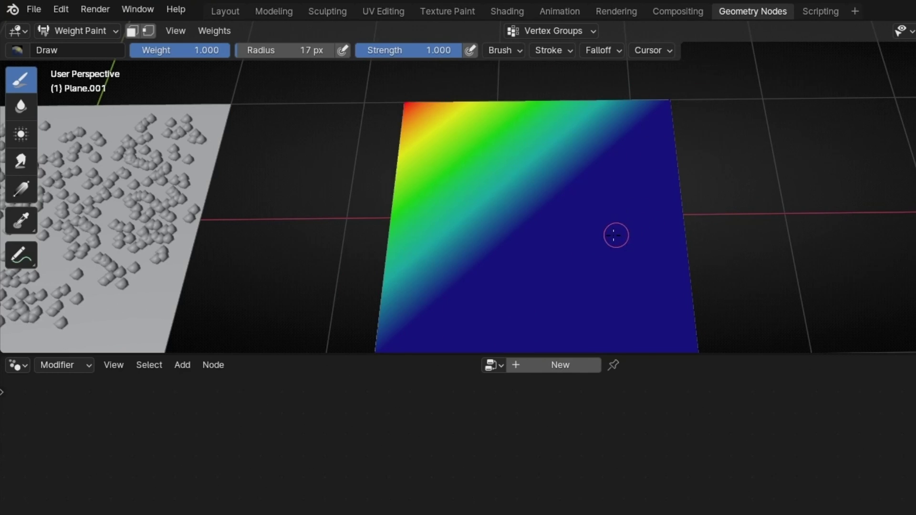
{"action": "middle_click_drag", "start_coordinate": [616, 235], "coordinate": [618, 190], "text": "shift"}
{"action": "scroll", "coordinate": [617, 189], "scroll_direction": "down", "scroll_amount": 2}
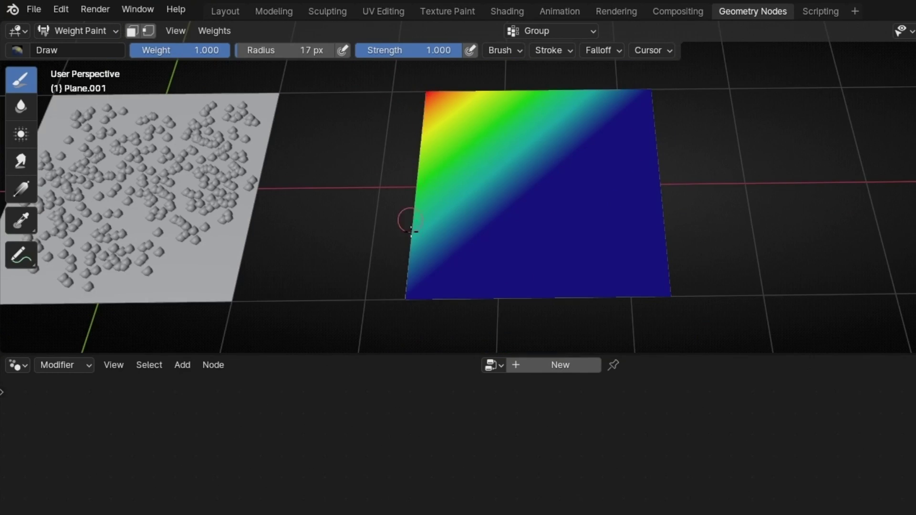
- Paint the new plane's remaining three corner vertices at weight 1.000
{"action": "key", "text": "ctrl+z"}
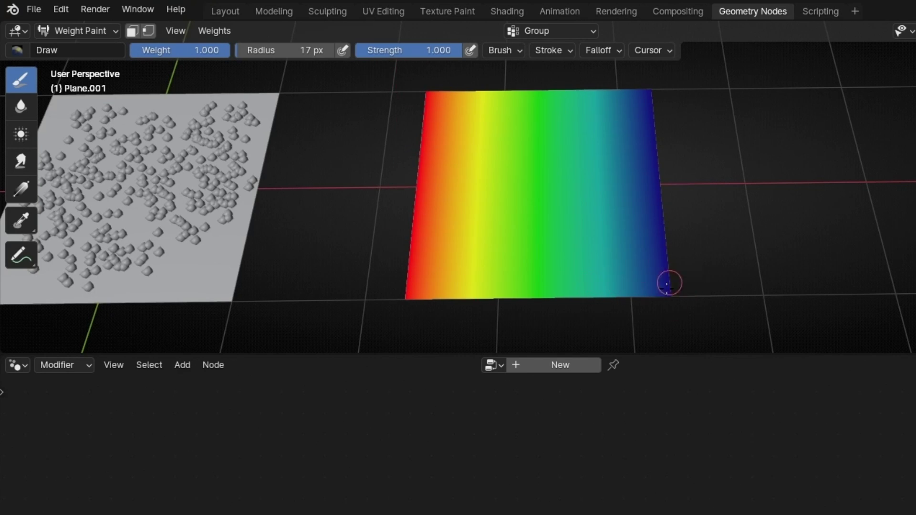
{"action": "key", "text": "ctrl+shift+z"}
{"action": "left_click", "coordinate": [683, 298]}
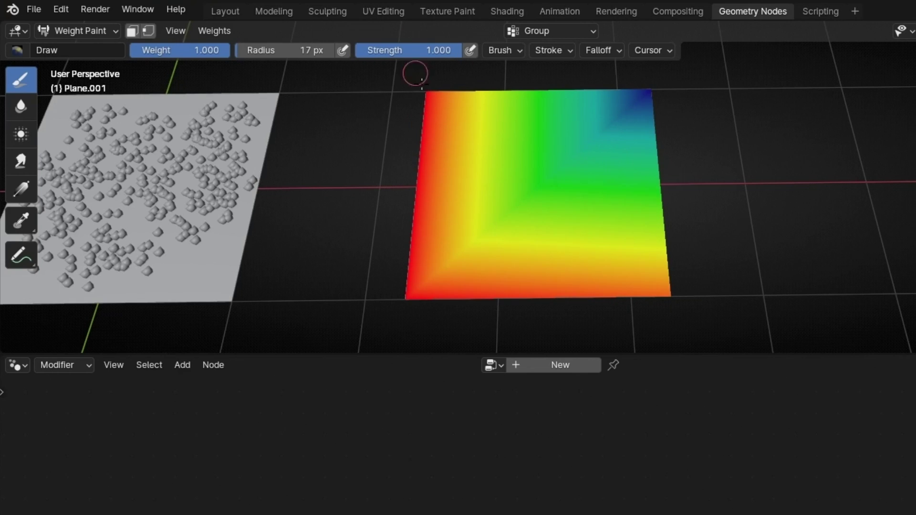
{"action": "left_click", "coordinate": [637, 90]}
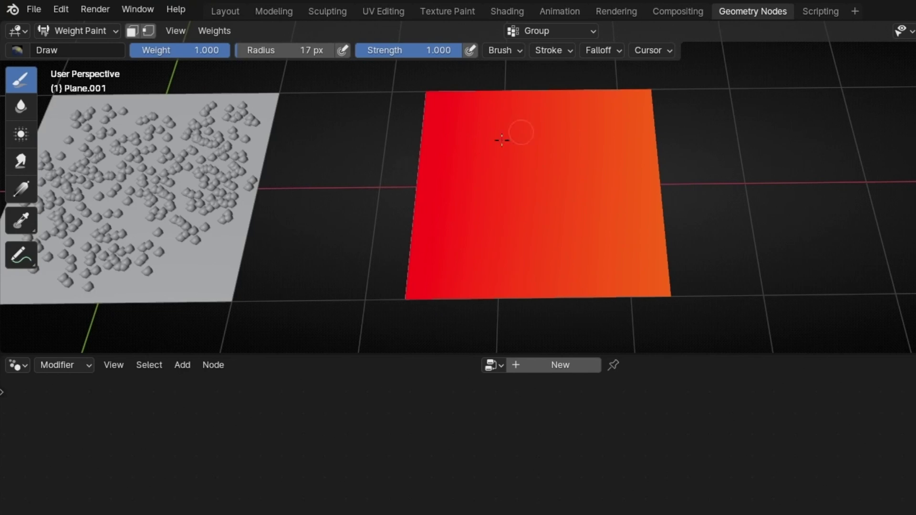
- Make the original plane with the scattered points active and switch it to Weight Paint mode
{"action": "middle_click_drag", "start_coordinate": [381, 196], "coordinate": [616, 169], "text": "shift"}
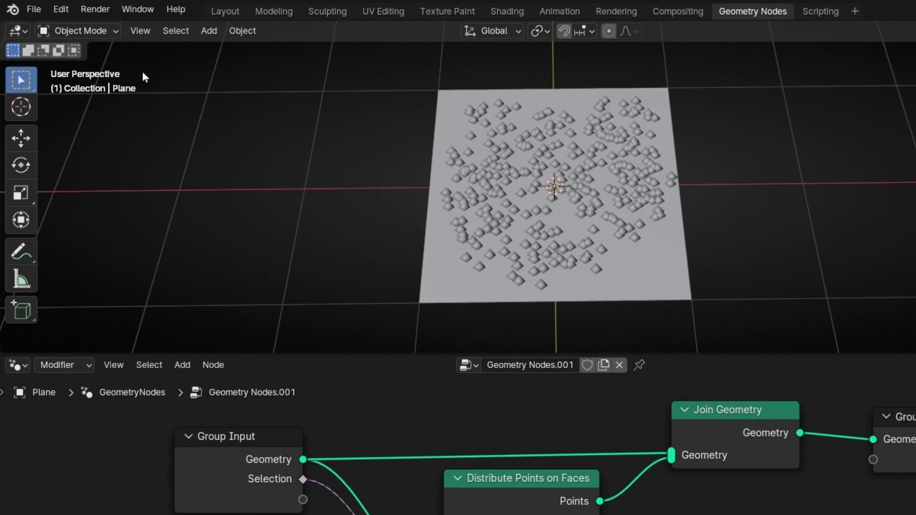
{"action": "left_click", "coordinate": [92, 29]}
{"action": "left_click", "coordinate": [79, 115]}
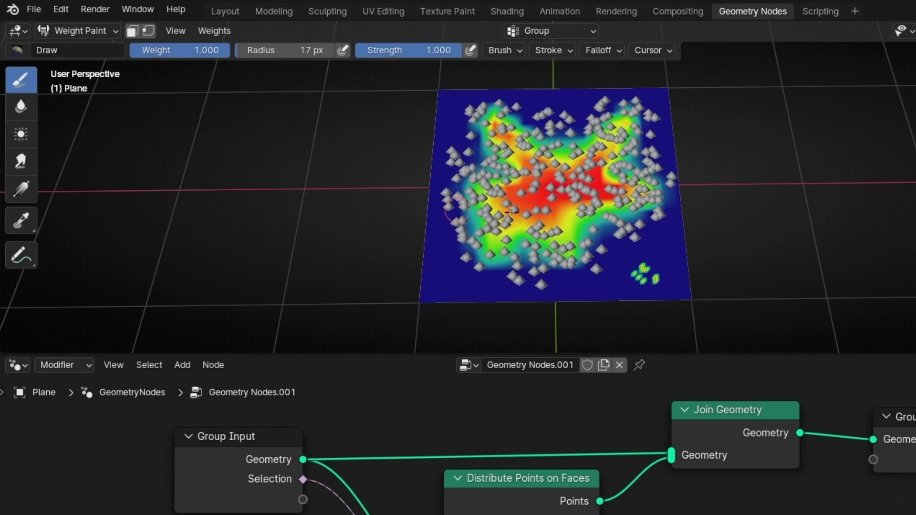
- Erase the painted weights across the original plane with the Draw brush at weight 0.000, enlarging its radius to 288 px
{"action": "scroll", "coordinate": [550, 206], "scroll_direction": "up", "scroll_amount": 3}
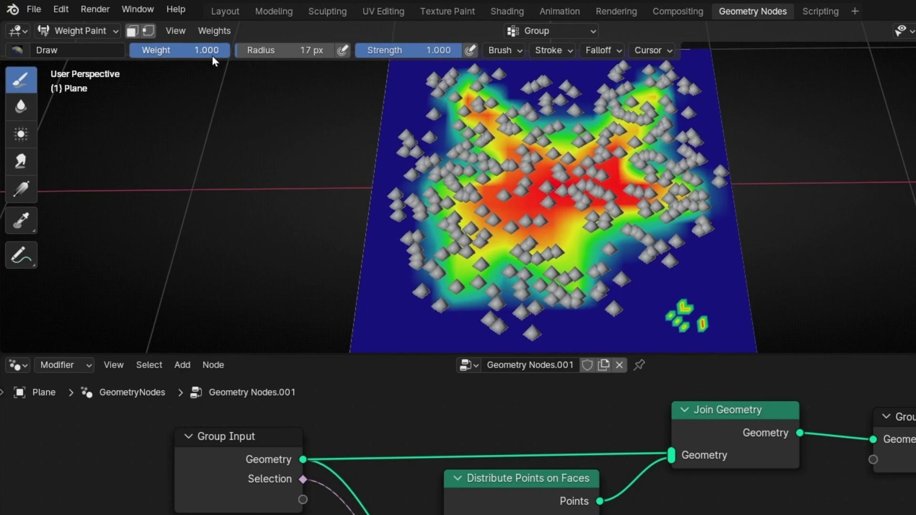
{"action": "left_click_drag", "start_coordinate": [212, 55], "coordinate": [133, 56]}
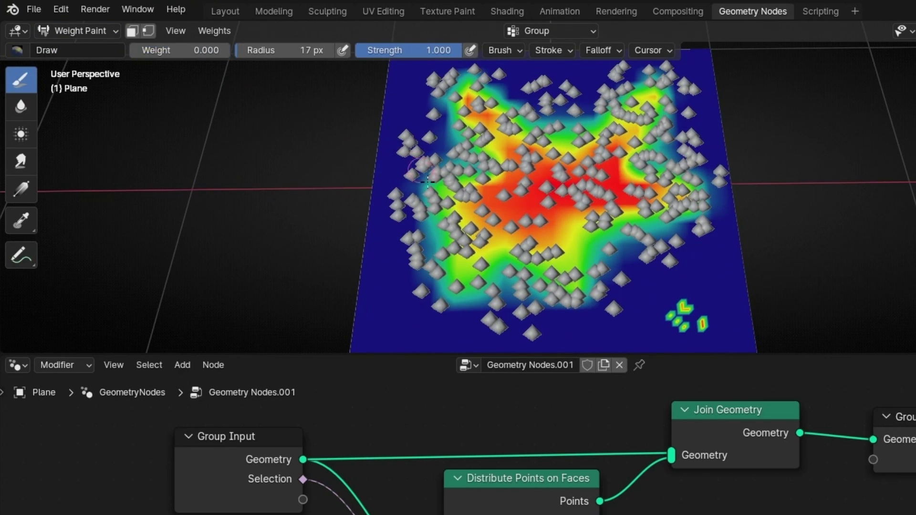
{"action": "left_click_drag", "start_coordinate": [391, 212], "coordinate": [697, 204]}
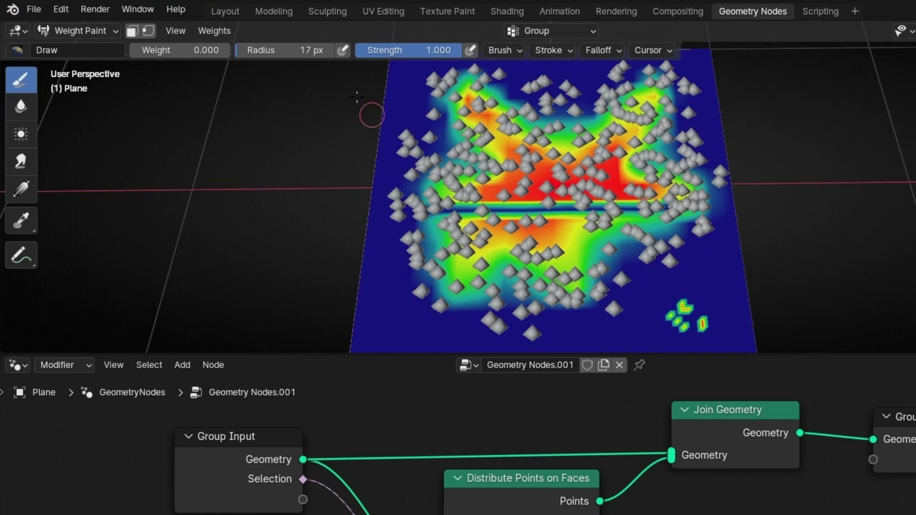
{"action": "left_click_drag", "start_coordinate": [281, 50], "coordinate": [334, 50]}
{"action": "mouse_move", "coordinate": [453, 220]}
{"action": "left_mouse_down"}
{"action": "mouse_move", "coordinate": [640, 231]}
{"action": "mouse_move", "coordinate": [477, 144]}
{"action": "mouse_move", "coordinate": [525, 86]}
{"action": "mouse_move", "coordinate": [549, 191]}
{"action": "mouse_move", "coordinate": [582, 168]}
{"action": "left_mouse_up"}
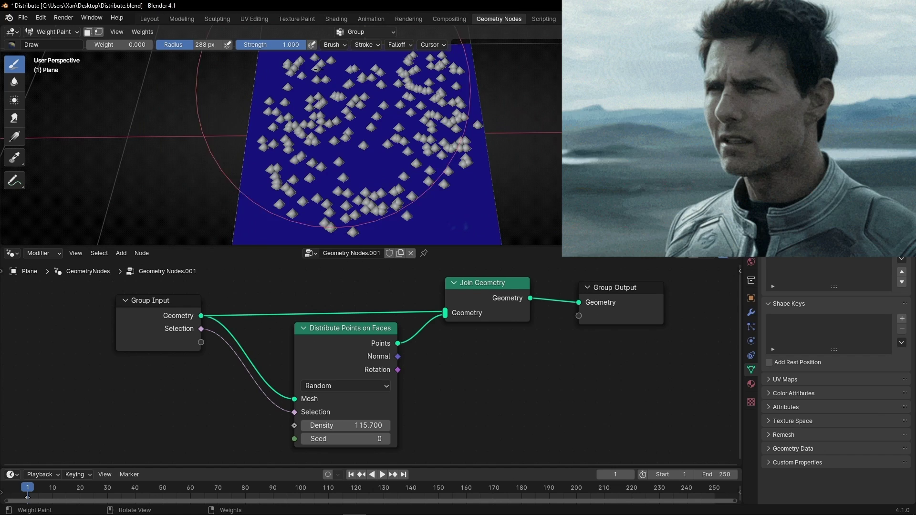
- Maximize the 3D viewport and set the Draw brush to weight 1.000 and radius 53 px
{"action": "key", "text": "ctrl+space"}
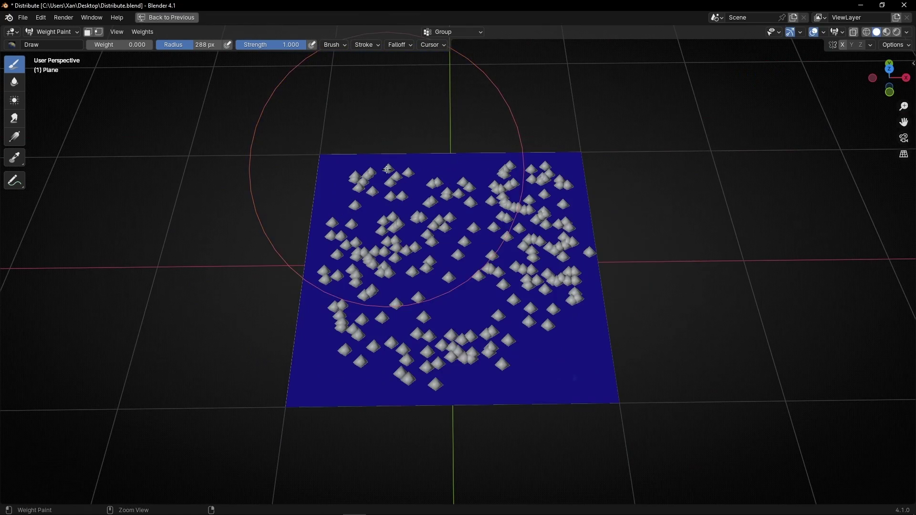
{"action": "middle_click_drag", "start_coordinate": [388, 171], "coordinate": [389, 143], "text": "ctrl"}
{"action": "middle_click_drag", "start_coordinate": [441, 275], "coordinate": [391, 232], "text": "shift"}
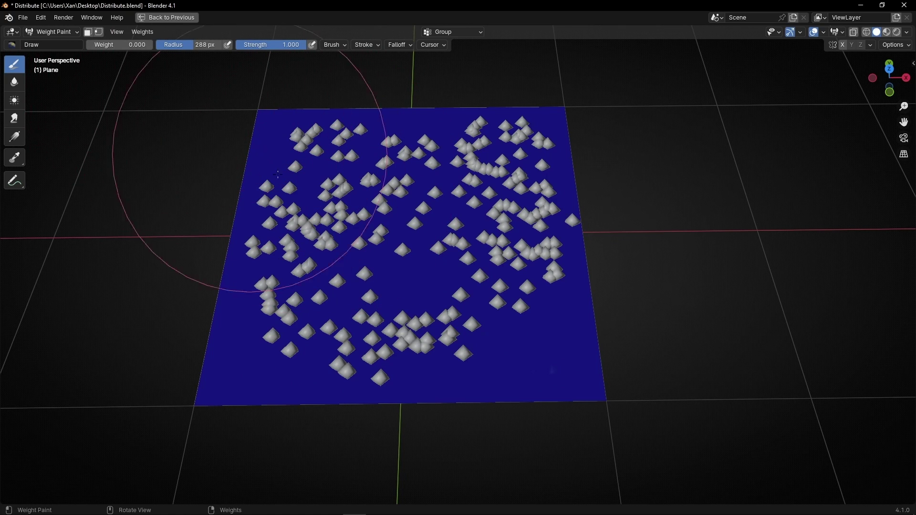
{"action": "right_click", "coordinate": [347, 203]}
{"action": "mouse_move", "coordinate": [329, 203]}
{"action": "left_mouse_down"}
{"action": "mouse_move", "coordinate": [304, 203]}
{"action": "mouse_move", "coordinate": [351, 204]}
{"action": "mouse_move", "coordinate": [259, 217]}
{"action": "left_mouse_up"}
{"action": "left_click_drag", "start_coordinate": [325, 203], "coordinate": [351, 203]}
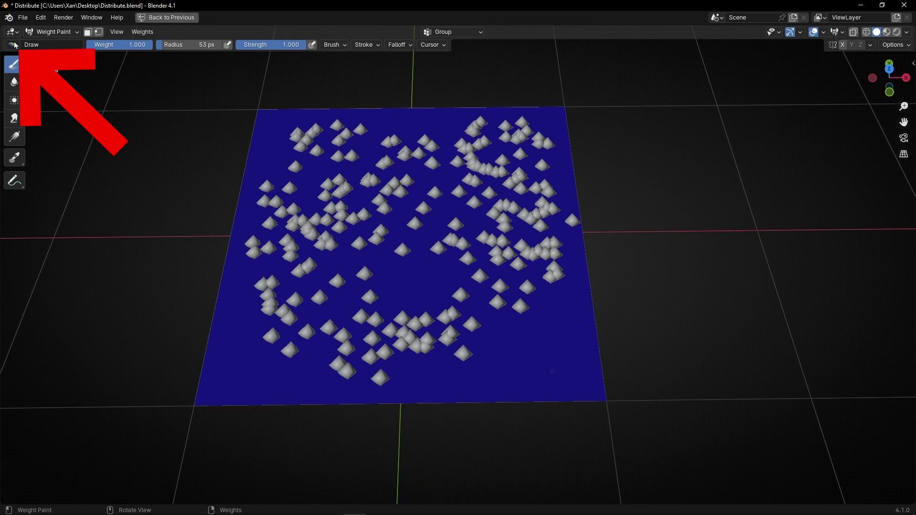
- Choose the Subtract brush and remove the remaining weights across the plane at weight 1.000 and radius 53 px
{"action": "left_click", "coordinate": [12, 45]}
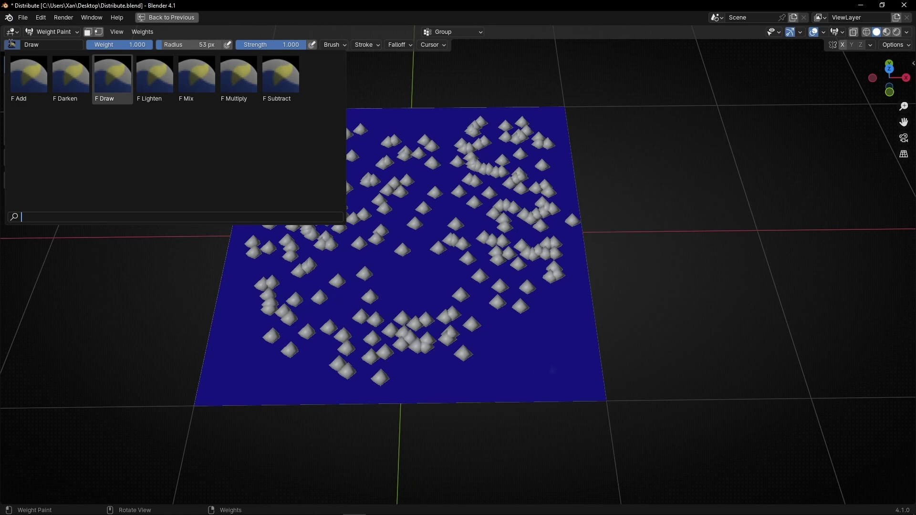
{"action": "left_click", "coordinate": [283, 82]}
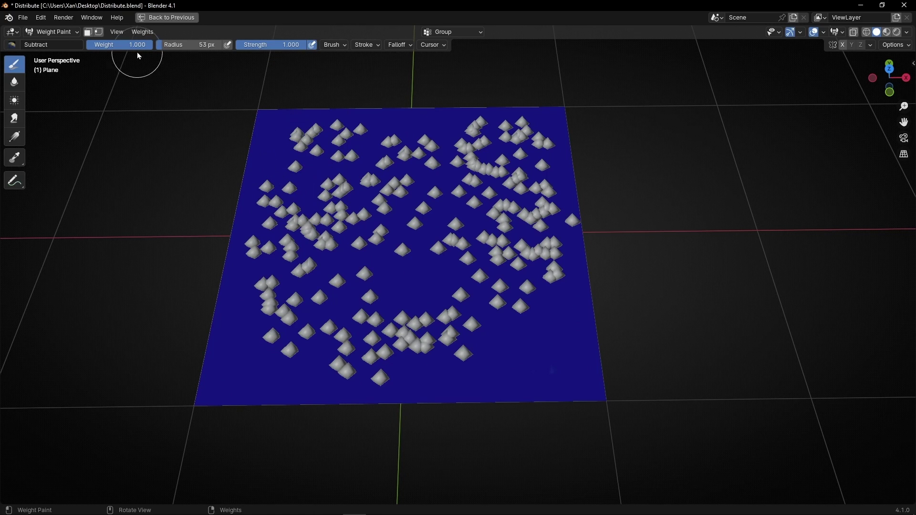
{"action": "left_click_drag", "start_coordinate": [140, 49], "coordinate": [96, 53]}
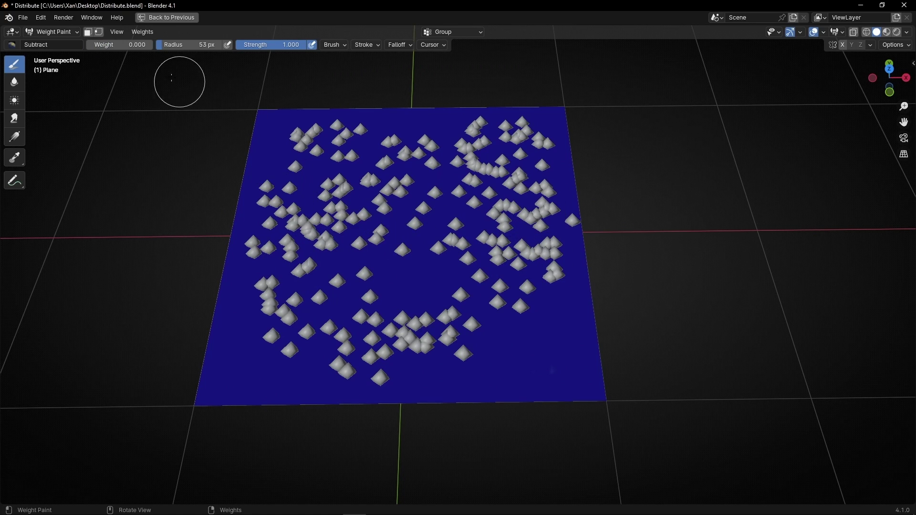
{"action": "left_click_drag", "start_coordinate": [93, 48], "coordinate": [154, 50]}
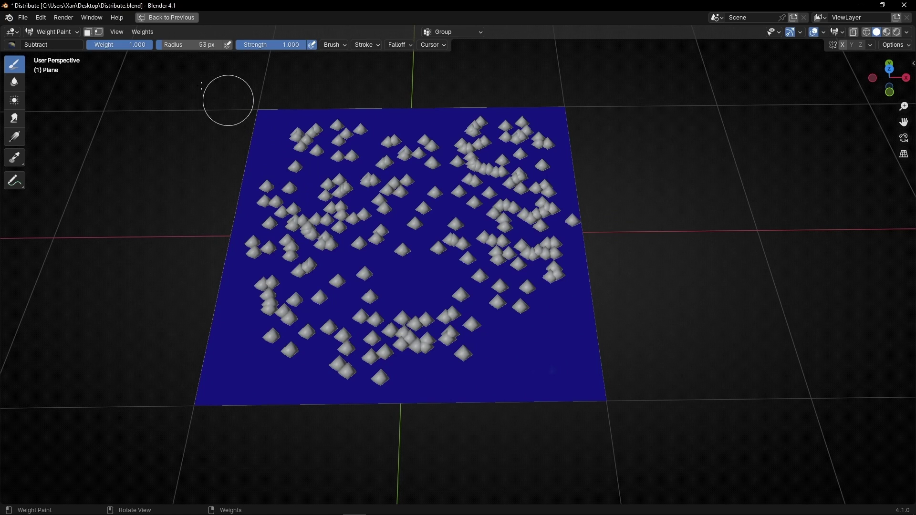
{"action": "mouse_move", "coordinate": [282, 151]}
{"action": "left_mouse_down"}
{"action": "mouse_move", "coordinate": [374, 135]}
{"action": "mouse_move", "coordinate": [244, 163]}
{"action": "mouse_move", "coordinate": [558, 127]}
{"action": "mouse_move", "coordinate": [500, 174]}
{"action": "mouse_move", "coordinate": [192, 225]}
{"action": "mouse_move", "coordinate": [530, 210]}
{"action": "mouse_move", "coordinate": [571, 176]}
{"action": "mouse_move", "coordinate": [244, 309]}
{"action": "mouse_move", "coordinate": [327, 353]}
{"action": "mouse_move", "coordinate": [399, 360]}
{"action": "left_mouse_up"}
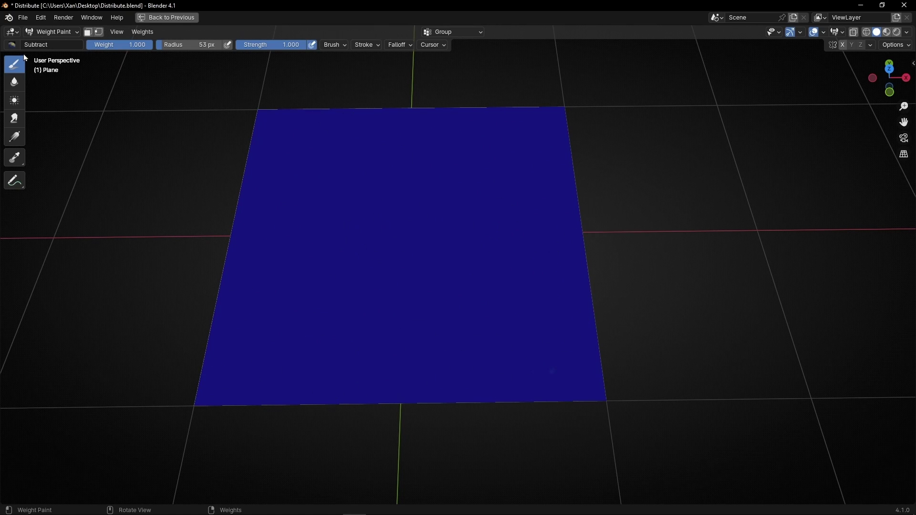
- Switch back to the Draw brush and fill the whole plane at weight 1.000, enlarging the radius to 285 px
{"action": "left_click", "coordinate": [12, 44]}
{"action": "left_click", "coordinate": [110, 79]}
{"action": "left_click_drag", "start_coordinate": [234, 117], "coordinate": [198, 126]}
{"action": "right_click", "coordinate": [321, 214]}
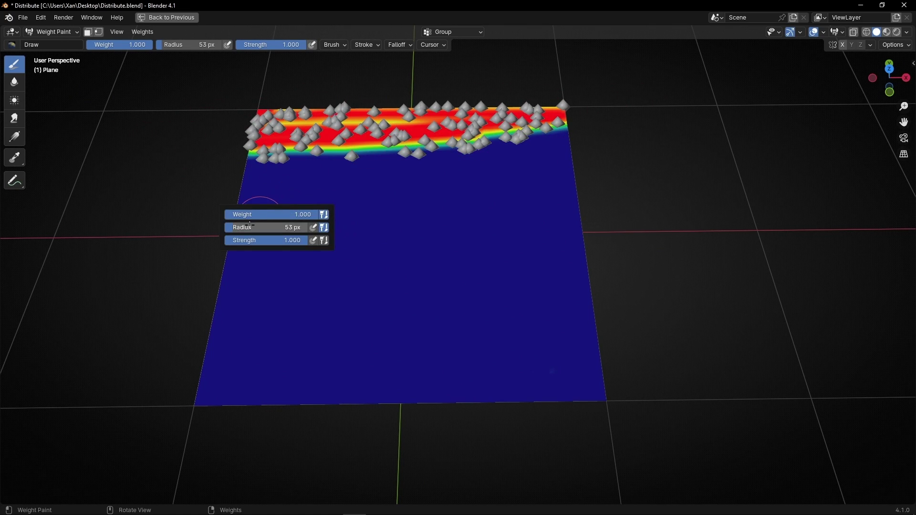
{"action": "left_click_drag", "start_coordinate": [248, 225], "coordinate": [305, 225]}
{"action": "mouse_move", "coordinate": [391, 153]}
{"action": "left_mouse_down"}
{"action": "mouse_move", "coordinate": [266, 156]}
{"action": "mouse_move", "coordinate": [368, 214]}
{"action": "mouse_move", "coordinate": [82, 276]}
{"action": "mouse_move", "coordinate": [471, 307]}
{"action": "mouse_move", "coordinate": [484, 345]}
{"action": "mouse_move", "coordinate": [429, 448]}
{"action": "mouse_move", "coordinate": [305, 470]}
{"action": "mouse_move", "coordinate": [617, 276]}
{"action": "mouse_move", "coordinate": [468, 101]}
{"action": "mouse_move", "coordinate": [475, 112]}
{"action": "left_mouse_up"}
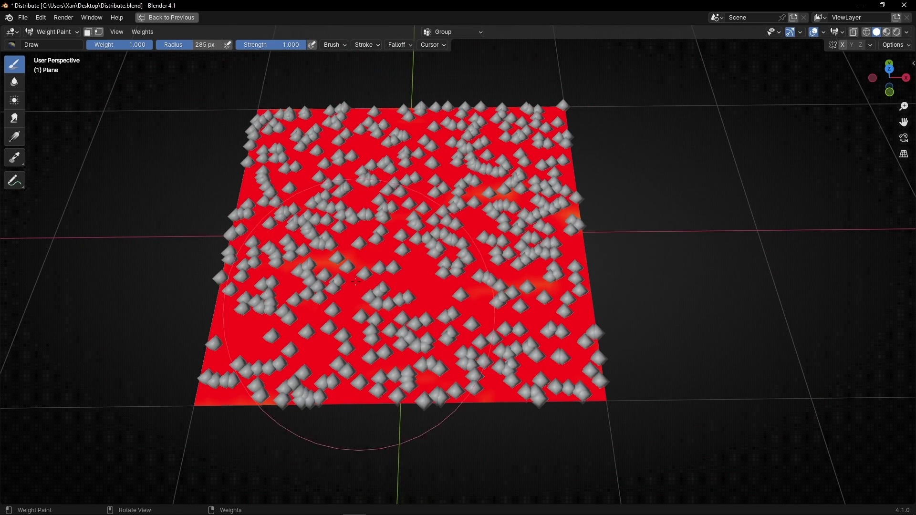
- Choose the Subtract brush, set its radius to 18 px, and remove weight along the plane's far edge
{"action": "left_click", "coordinate": [14, 45]}
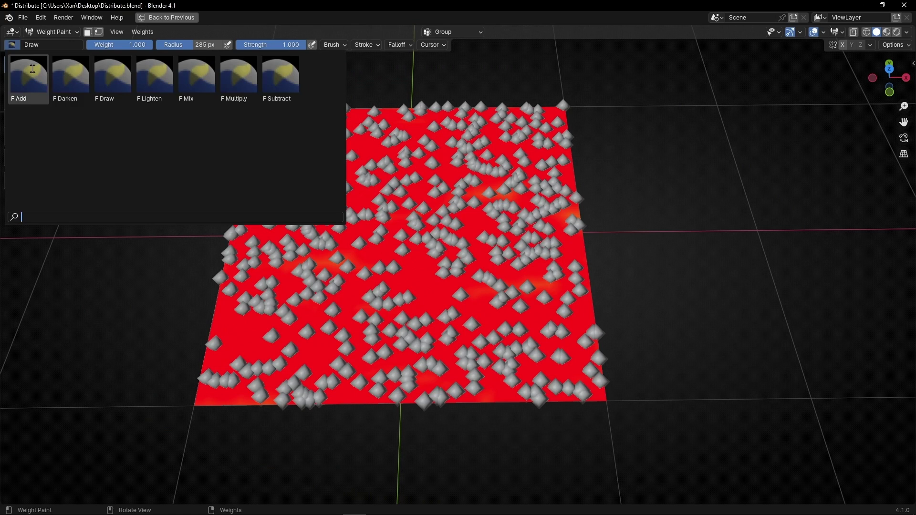
{"action": "left_click", "coordinate": [280, 81]}
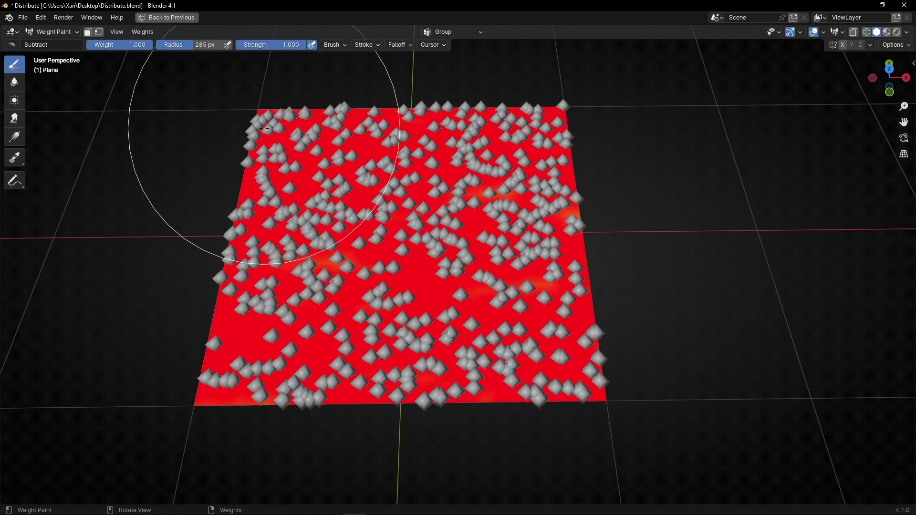
{"action": "right_click", "coordinate": [317, 170]}
{"action": "left_click_drag", "start_coordinate": [317, 178], "coordinate": [217, 177]}
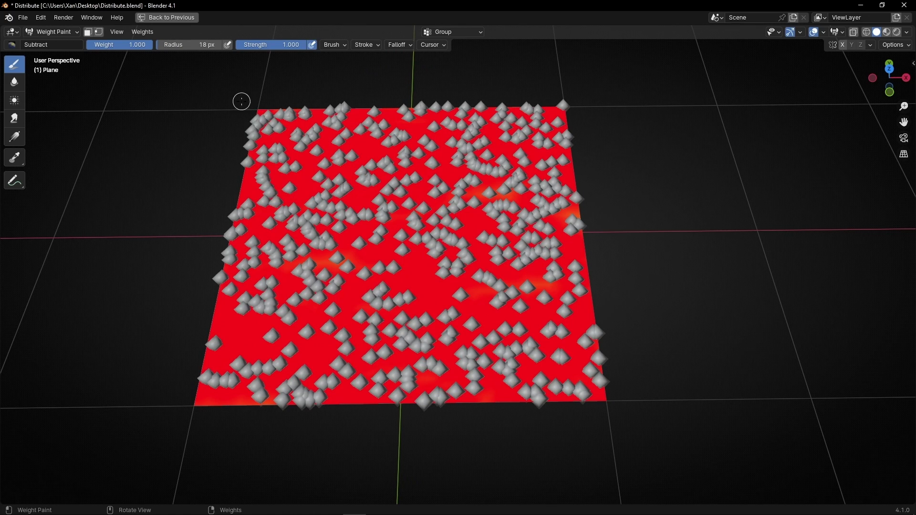
{"action": "mouse_move", "coordinate": [395, 105]}
{"action": "left_mouse_down"}
{"action": "mouse_move", "coordinate": [221, 113]}
{"action": "mouse_move", "coordinate": [558, 111]}
{"action": "left_mouse_up"}
- Set the Subtract brush radius to 151 px and clear the weights from the far part of the plane
{"action": "right_click", "coordinate": [317, 171]}
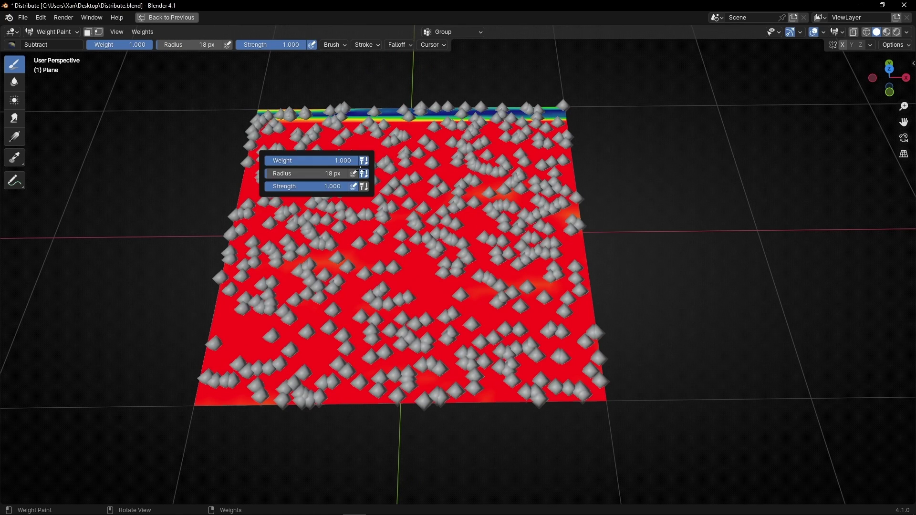
{"action": "left_click_drag", "start_coordinate": [274, 174], "coordinate": [306, 173]}
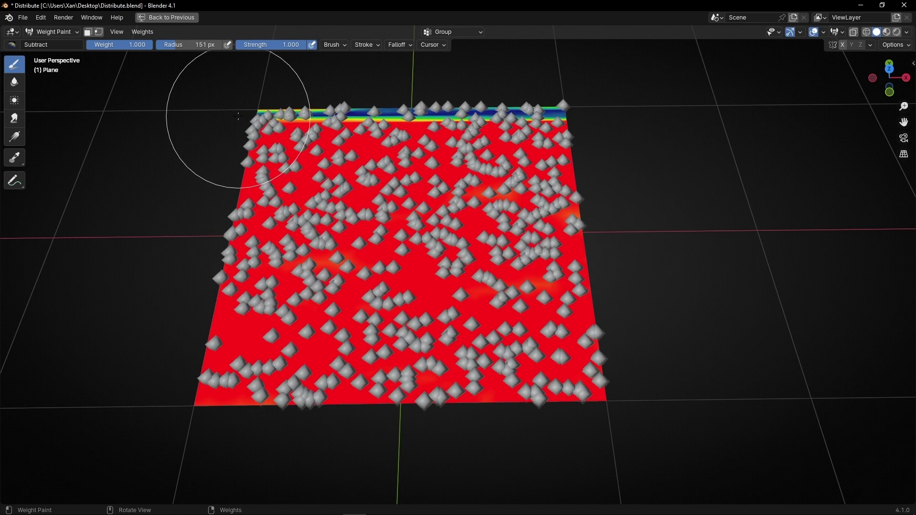
{"action": "mouse_move", "coordinate": [231, 123]}
{"action": "left_mouse_down"}
{"action": "mouse_move", "coordinate": [352, 108]}
{"action": "mouse_move", "coordinate": [235, 136]}
{"action": "mouse_move", "coordinate": [573, 127]}
{"action": "mouse_move", "coordinate": [216, 127]}
{"action": "mouse_move", "coordinate": [579, 127]}
{"action": "mouse_move", "coordinate": [234, 134]}
{"action": "mouse_move", "coordinate": [641, 148]}
{"action": "mouse_move", "coordinate": [451, 104]}
{"action": "mouse_move", "coordinate": [236, 107]}
{"action": "mouse_move", "coordinate": [212, 128]}
{"action": "mouse_move", "coordinate": [614, 157]}
{"action": "mouse_move", "coordinate": [216, 166]}
{"action": "mouse_move", "coordinate": [611, 172]}
{"action": "mouse_move", "coordinate": [159, 182]}
{"action": "mouse_move", "coordinate": [552, 182]}
{"action": "mouse_move", "coordinate": [400, 133]}
{"action": "left_mouse_up"}
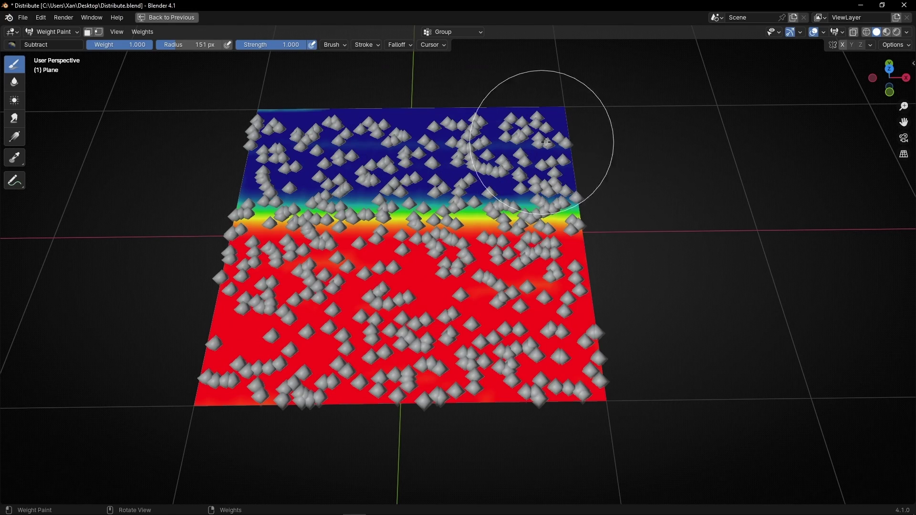
{"action": "scroll", "coordinate": [261, 121], "scroll_direction": "up", "scroll_amount": 4}
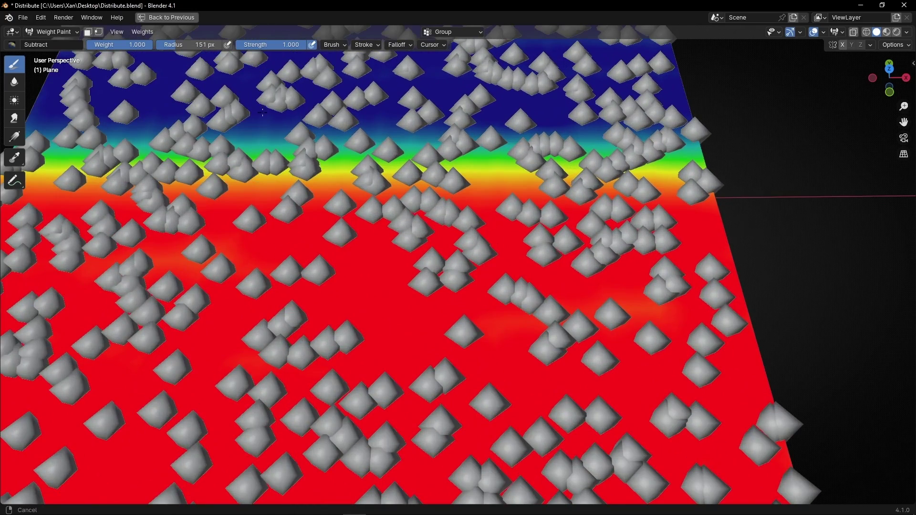
{"action": "middle_click_drag", "start_coordinate": [261, 121], "coordinate": [321, 277]}
{"action": "mouse_move", "coordinate": [204, 163]}
{"action": "left_mouse_down"}
{"action": "mouse_move", "coordinate": [491, 153]}
{"action": "mouse_move", "coordinate": [655, 187]}
{"action": "left_mouse_up"}
{"action": "mouse_move", "coordinate": [460, 187]}
{"action": "left_mouse_down"}
{"action": "mouse_move", "coordinate": [129, 215]}
{"action": "mouse_move", "coordinate": [601, 221]}
{"action": "mouse_move", "coordinate": [233, 266]}
{"action": "mouse_move", "coordinate": [794, 270]}
{"action": "left_mouse_up"}
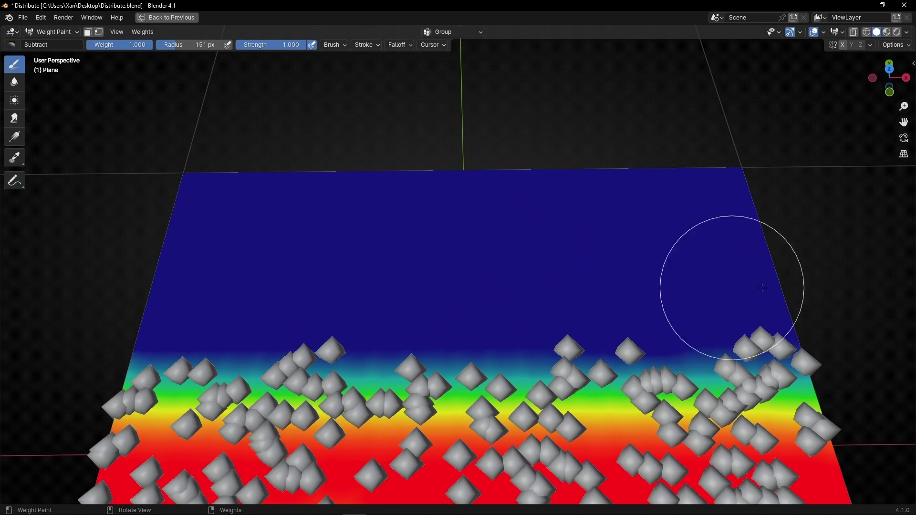
- Continue subtracting weight across the middle of the plane, leaving only the near third painted
{"action": "mouse_move", "coordinate": [692, 333]}
{"action": "middle_mouse_down", "text": "shift"}
{"action": "mouse_move", "coordinate": [498, 206]}
{"action": "mouse_move", "coordinate": [460, 159]}
{"action": "middle_mouse_up", "text": "shift"}
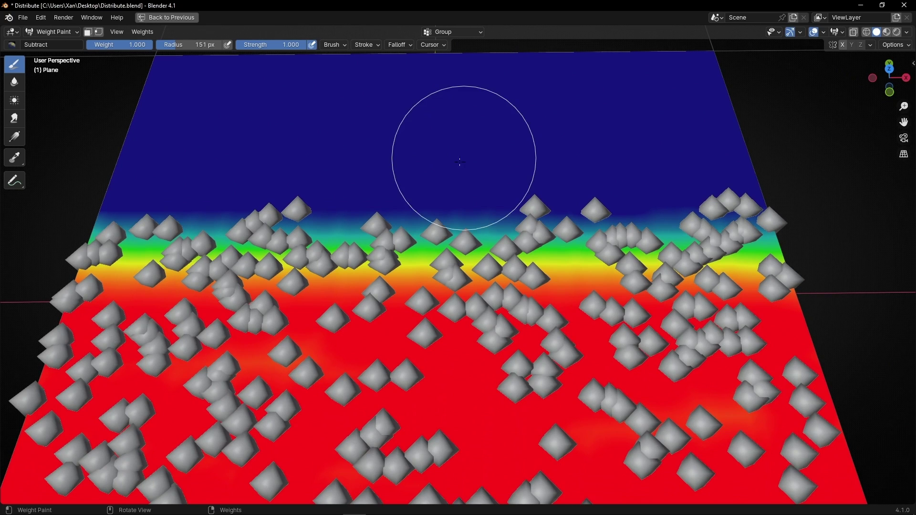
{"action": "scroll", "coordinate": [471, 163], "scroll_direction": "down", "scroll_amount": 2}
{"action": "middle_click_drag", "start_coordinate": [439, 214], "coordinate": [439, 123], "text": "shift"}
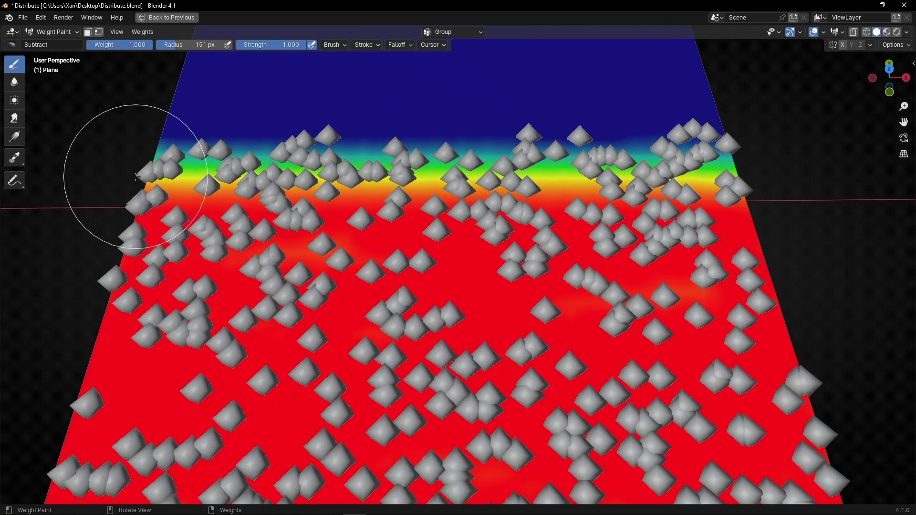
{"action": "mouse_move", "coordinate": [112, 168]}
{"action": "left_mouse_down"}
{"action": "mouse_move", "coordinate": [757, 174]}
{"action": "mouse_move", "coordinate": [296, 236]}
{"action": "left_mouse_up"}
{"action": "mouse_move", "coordinate": [395, 236]}
{"action": "left_mouse_down"}
{"action": "mouse_move", "coordinate": [316, 195]}
{"action": "mouse_move", "coordinate": [658, 205]}
{"action": "mouse_move", "coordinate": [30, 307]}
{"action": "mouse_move", "coordinate": [136, 300]}
{"action": "left_mouse_up"}
{"action": "mouse_move", "coordinate": [352, 300]}
{"action": "left_mouse_down"}
{"action": "mouse_move", "coordinate": [695, 276]}
{"action": "mouse_move", "coordinate": [374, 272]}
{"action": "mouse_move", "coordinate": [544, 265]}
{"action": "mouse_move", "coordinate": [524, 218]}
{"action": "mouse_move", "coordinate": [573, 224]}
{"action": "mouse_move", "coordinate": [147, 249]}
{"action": "mouse_move", "coordinate": [610, 256]}
{"action": "left_mouse_up"}
{"action": "scroll", "coordinate": [590, 249], "scroll_direction": "down", "scroll_amount": 5}
{"action": "middle_click_drag", "start_coordinate": [589, 249], "coordinate": [515, 217], "text": "shift"}
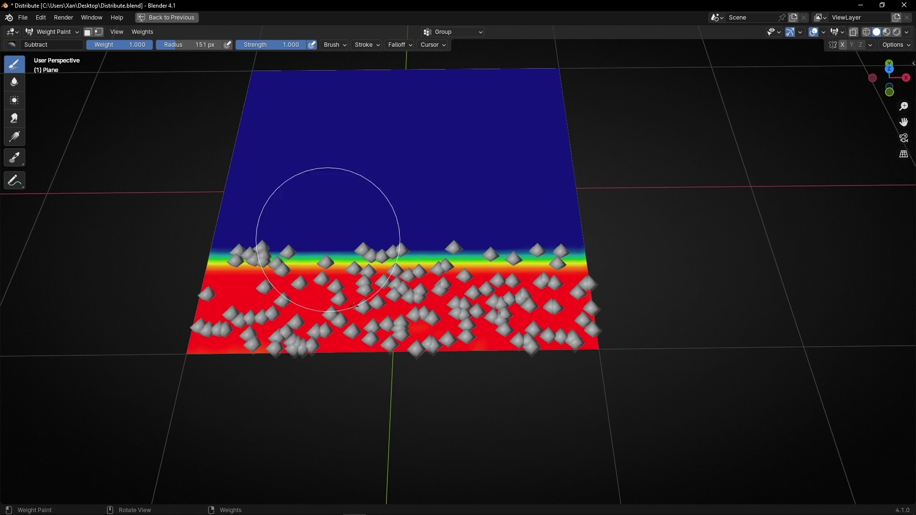
- Restore the split workspace layout and switch the plane from Weight Paint to Object Mode
{"action": "left_click", "coordinate": [53, 47]}
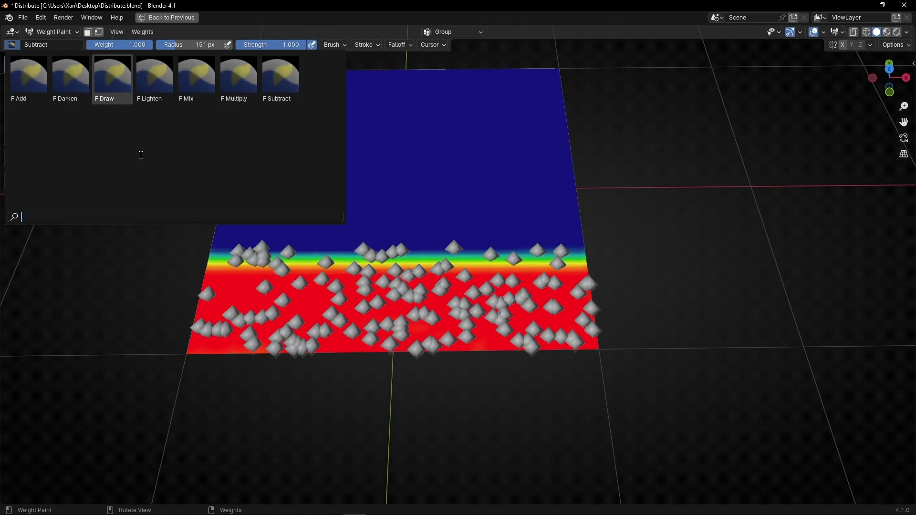
{"action": "key", "text": "ctrl+space"}
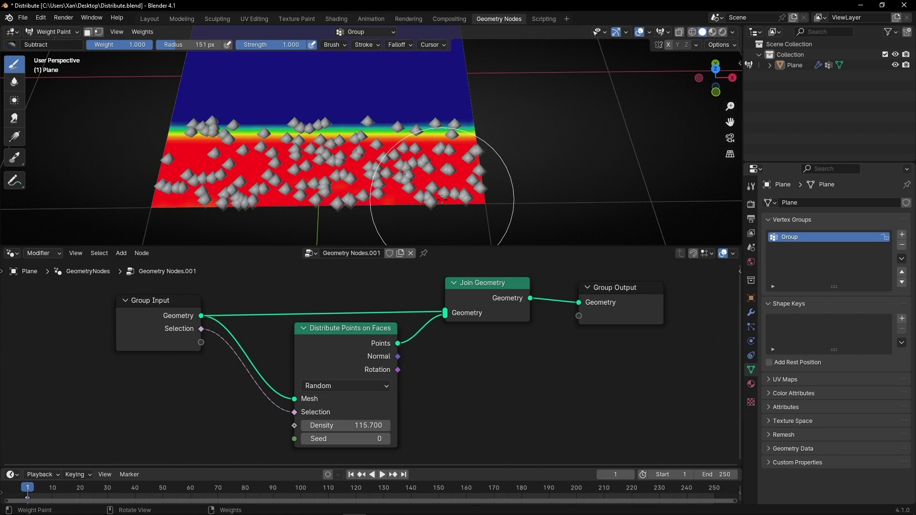
{"action": "middle_click_drag", "start_coordinate": [364, 159], "coordinate": [428, 161]}
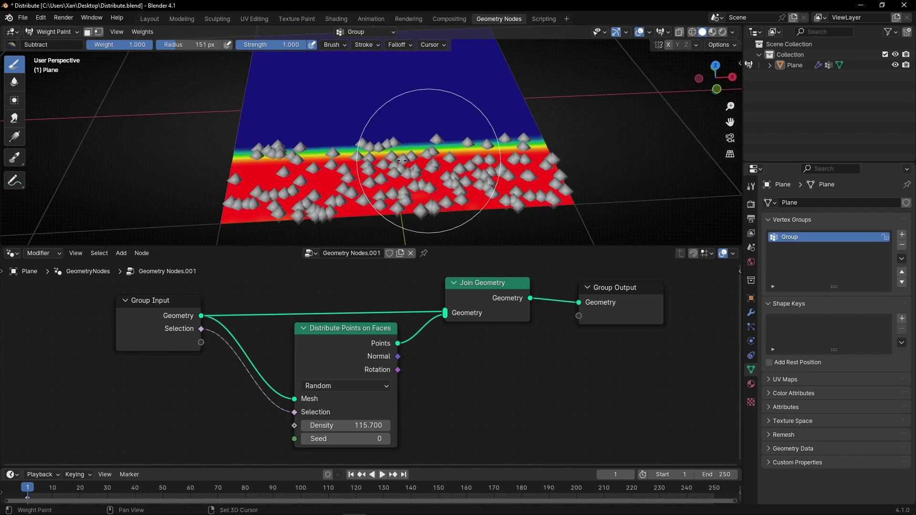
{"action": "left_click", "coordinate": [50, 32]}
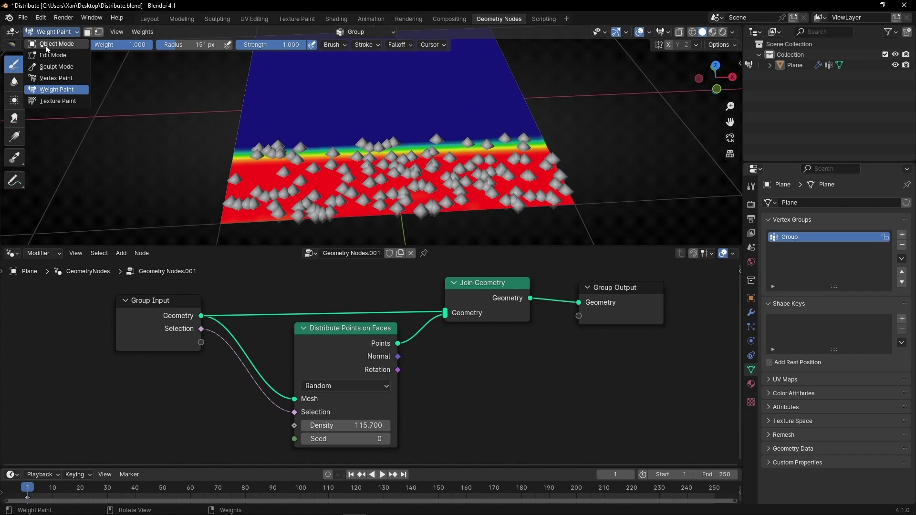
{"action": "left_click", "coordinate": [48, 44]}
{"action": "middle_click_drag", "start_coordinate": [429, 119], "coordinate": [485, 122]}
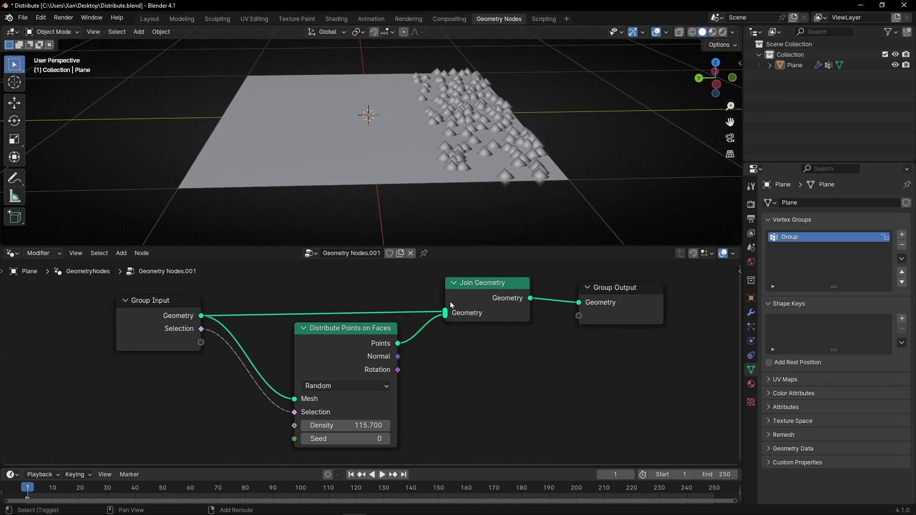
- Make room in the node tree and add an Instance on Points node between Distribute Points on Faces and Join Geometry
{"action": "middle_click_drag", "start_coordinate": [451, 306], "coordinate": [342, 305]}
{"action": "left_click_drag", "start_coordinate": [506, 286], "coordinate": [559, 286]}
{"action": "left_click_drag", "start_coordinate": [389, 302], "coordinate": [491, 308]}
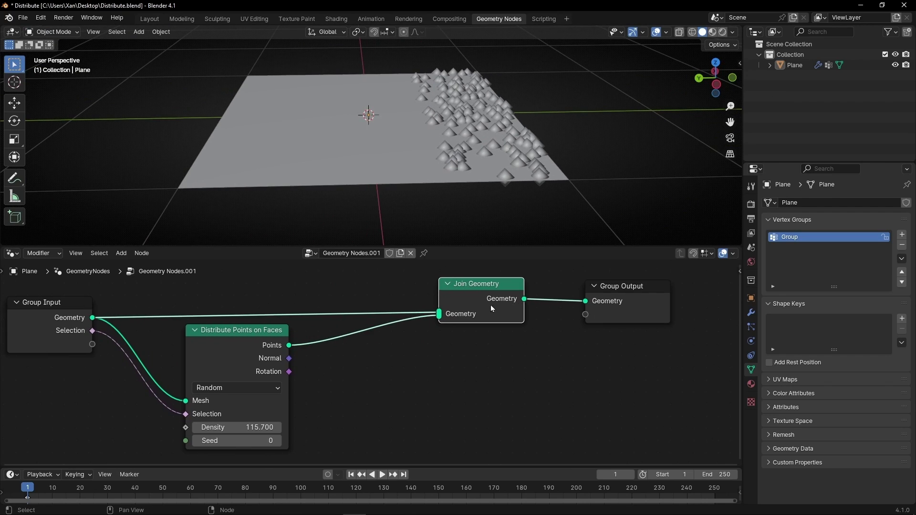
{"action": "key", "text": "shift+a"}
{"action": "type", "text": "instance"}
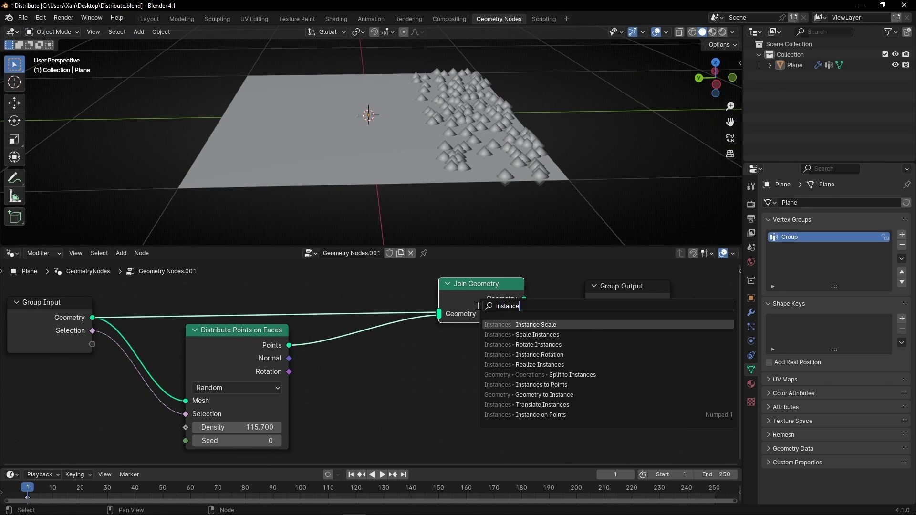
{"action": "type", "text": " on"}
{"action": "key", "text": "Return"}
- Add a UV Sphere node feeding the Instance input of Instance on Points and set its radius to 0.04 m
{"action": "left_click", "coordinate": [400, 343]}
{"action": "type", "text": "uv sphere"}
{"action": "key", "text": "Return"}
{"action": "left_click_drag", "start_coordinate": [360, 390], "coordinate": [343, 404]}
{"action": "left_click", "coordinate": [321, 406]}
{"action": "key", "text": "KP_Decimal"}
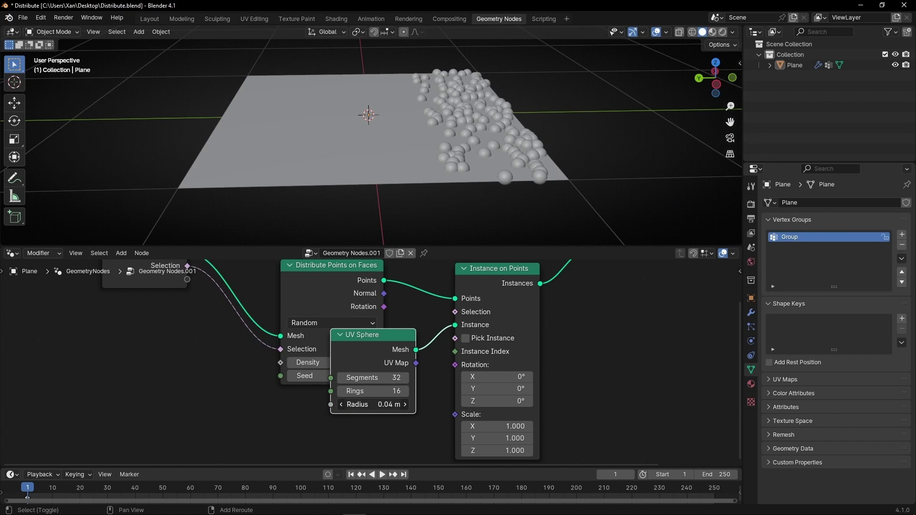
- Switch the plane to Weight Paint mode and set the brush radius to 43 px
{"action": "middle_click_drag", "start_coordinate": [442, 147], "coordinate": [317, 76]}
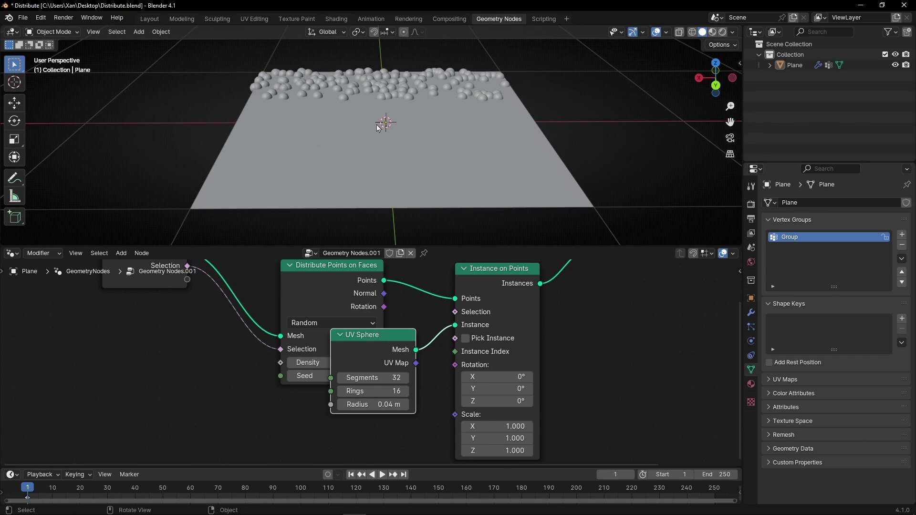
{"action": "left_click", "coordinate": [50, 31]}
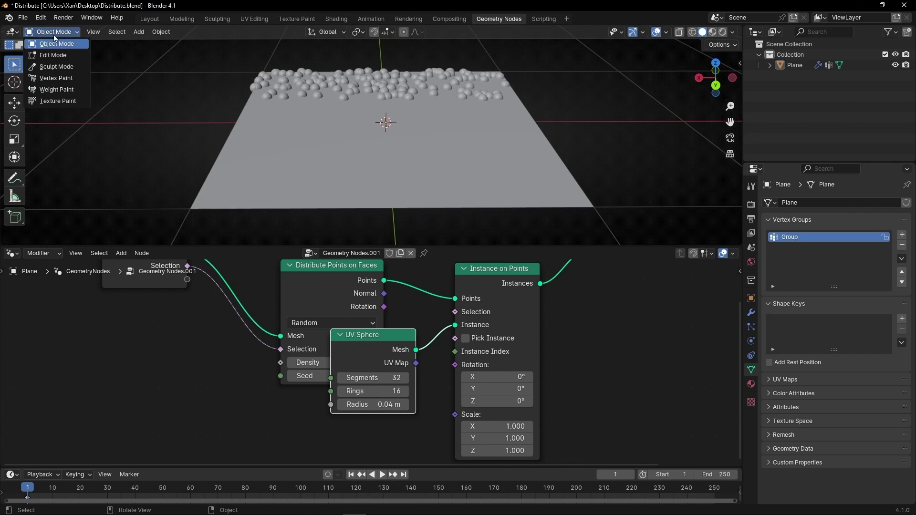
{"action": "left_click", "coordinate": [55, 89]}
{"action": "right_click", "coordinate": [379, 136]}
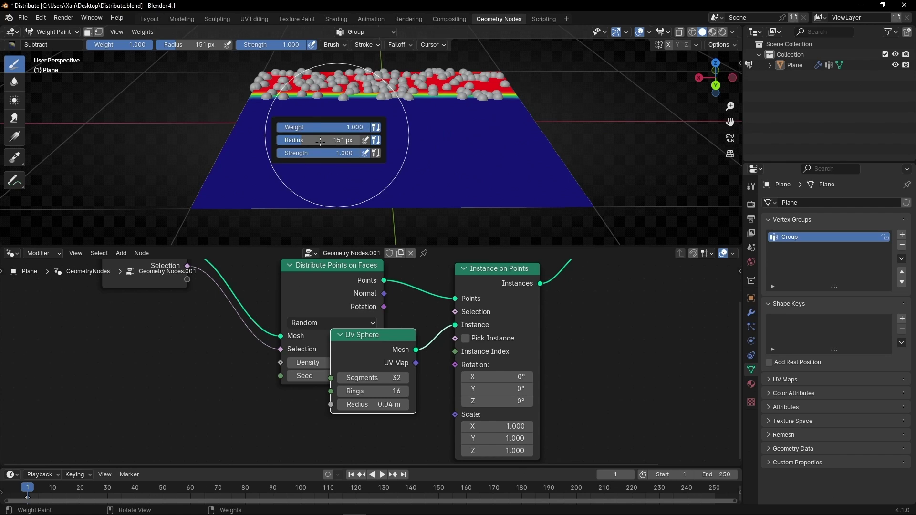
{"action": "left_click_drag", "start_coordinate": [315, 140], "coordinate": [286, 140]}
- Choose the Draw brush and paint a full-weight stroke from the painted band across the plane's unpainted area
{"action": "mouse_move", "coordinate": [403, 138]}
{"action": "middle_mouse_down"}
{"action": "mouse_move", "coordinate": [452, 170]}
{"action": "mouse_move", "coordinate": [228, 99]}
{"action": "middle_mouse_up"}
{"action": "left_click", "coordinate": [21, 46]}
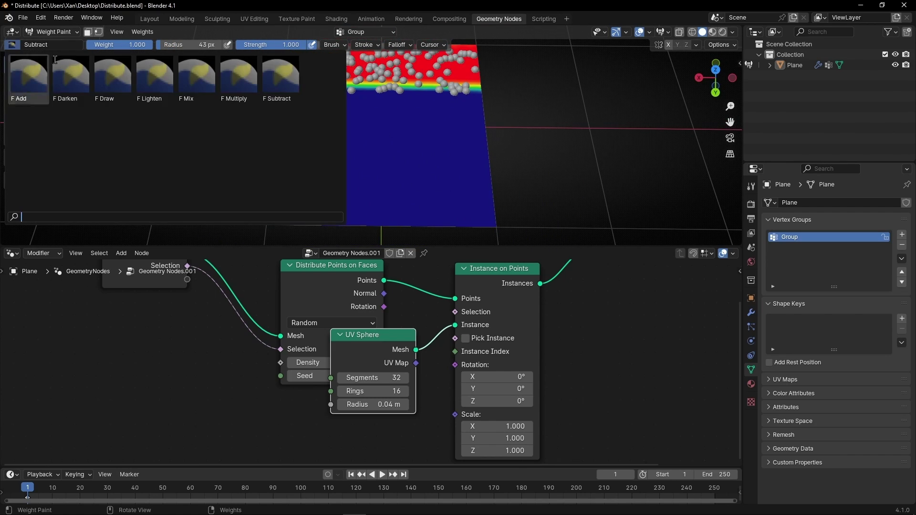
{"action": "left_click", "coordinate": [113, 79]}
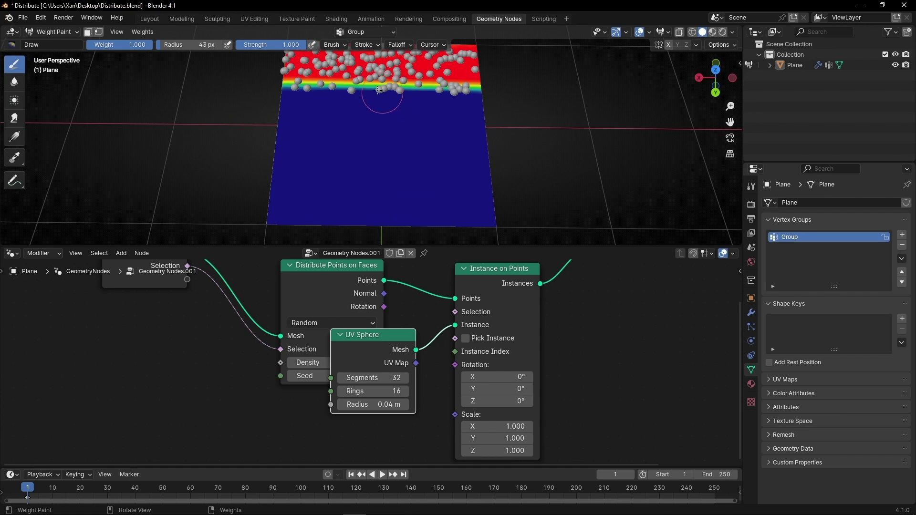
{"action": "left_click_drag", "start_coordinate": [375, 106], "coordinate": [377, 193]}
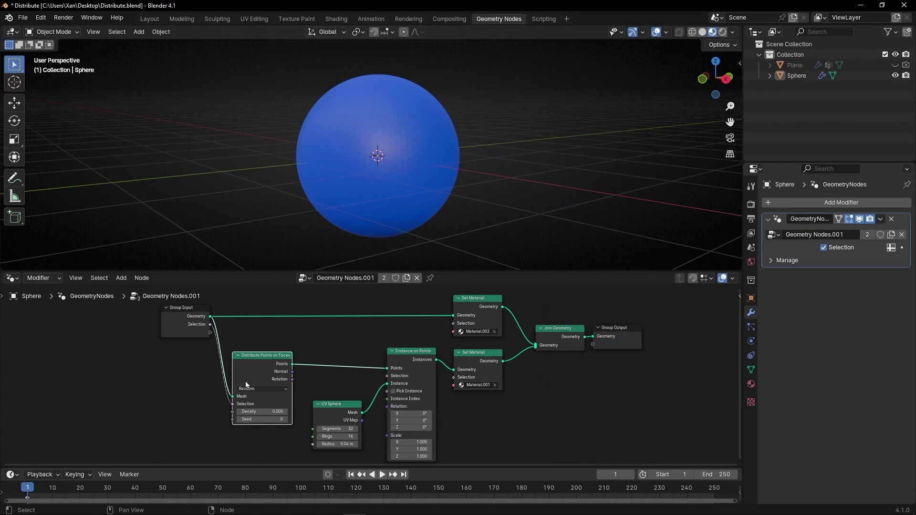
- Set the Distribute Points on Faces density to 47.900 and use the vertex group Group as the sphere modifier's Selection attribute
{"action": "left_click_drag", "start_coordinate": [253, 412], "coordinate": [281, 412]}
{"action": "left_click", "coordinate": [891, 247]}
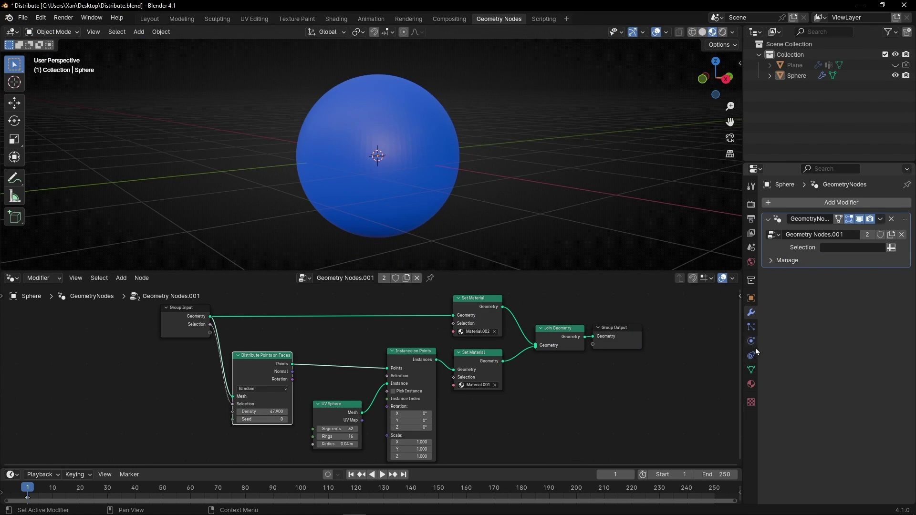
{"action": "left_click", "coordinate": [851, 247]}
{"action": "left_click", "coordinate": [852, 248]}
{"action": "left_click", "coordinate": [839, 261]}
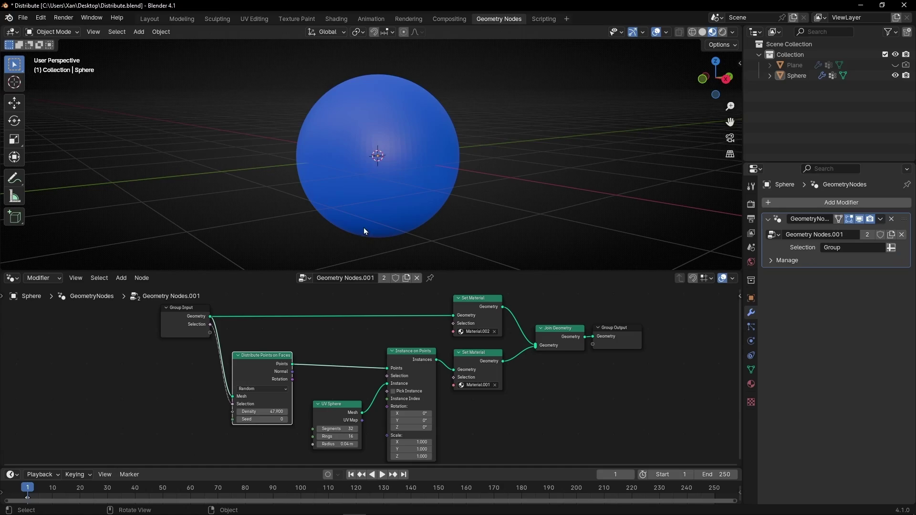
- Switch the sphere to Weight Paint mode and paint full-weight strokes around its surface with the Draw brush
{"action": "left_click", "coordinate": [53, 31]}
{"action": "left_click", "coordinate": [51, 92]}
{"action": "left_click_drag", "start_coordinate": [315, 155], "coordinate": [462, 162]}
{"action": "middle_click_drag", "start_coordinate": [463, 162], "coordinate": [410, 172]}
{"action": "left_click_drag", "start_coordinate": [410, 171], "coordinate": [520, 103]}
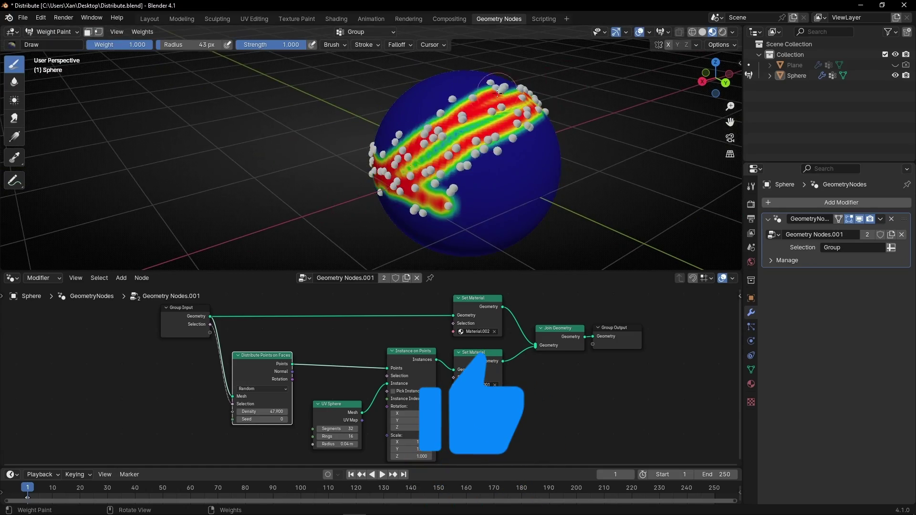
- Return the sphere to Object Mode and maximize the 3D viewport
{"action": "mouse_move", "coordinate": [477, 124]}
{"action": "middle_mouse_down"}
{"action": "mouse_move", "coordinate": [425, 165]}
{"action": "mouse_move", "coordinate": [396, 160]}
{"action": "middle_mouse_up"}
{"action": "left_click", "coordinate": [53, 31]}
{"action": "left_click", "coordinate": [47, 49]}
{"action": "key", "text": "ctrl+space"}
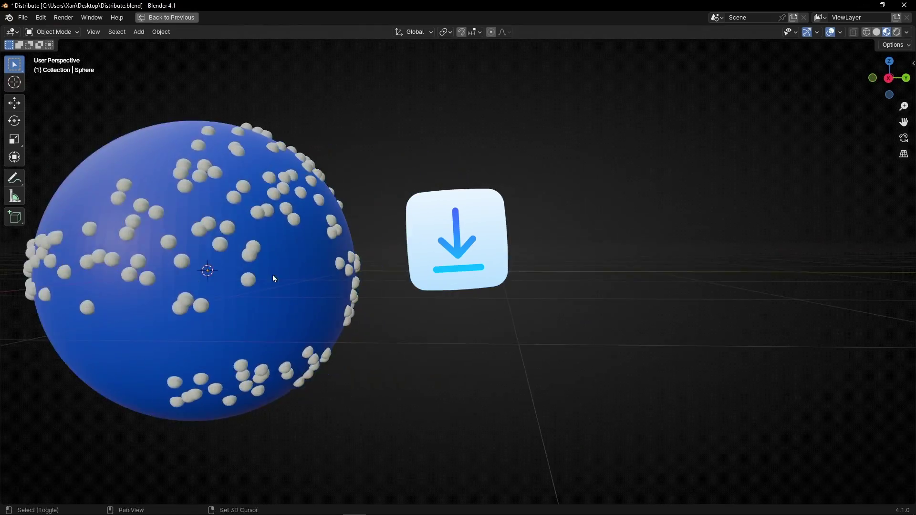